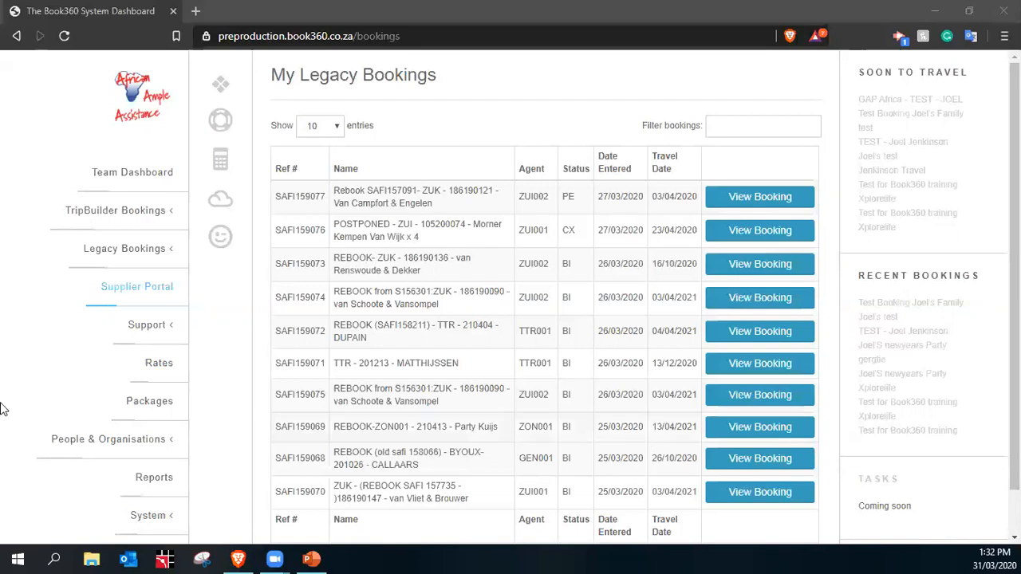
- Open the first test booking under recent bookings in TripBuilder and display its costing sheet
{"action": "scroll", "coordinate": [607, 333], "scroll_direction": "down", "scroll_amount": 1}
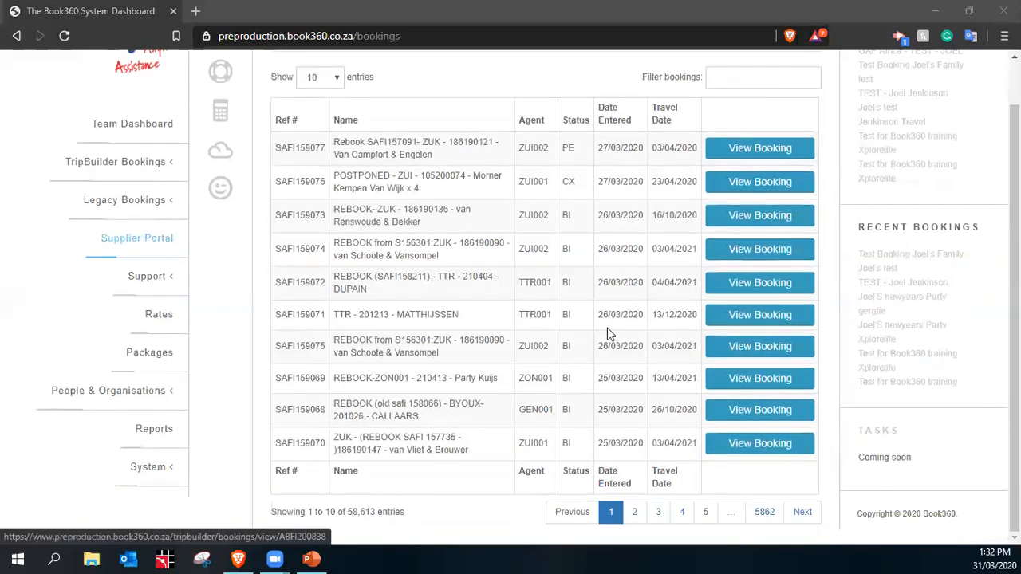
{"action": "left_click", "coordinate": [901, 259]}
{"action": "left_click", "coordinate": [901, 261]}
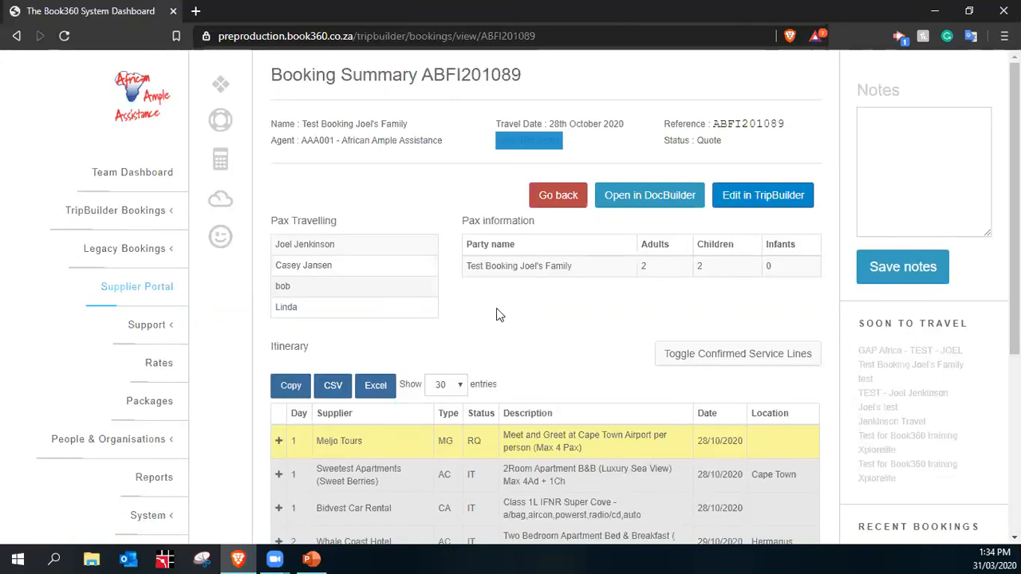
{"action": "left_click", "coordinate": [727, 202]}
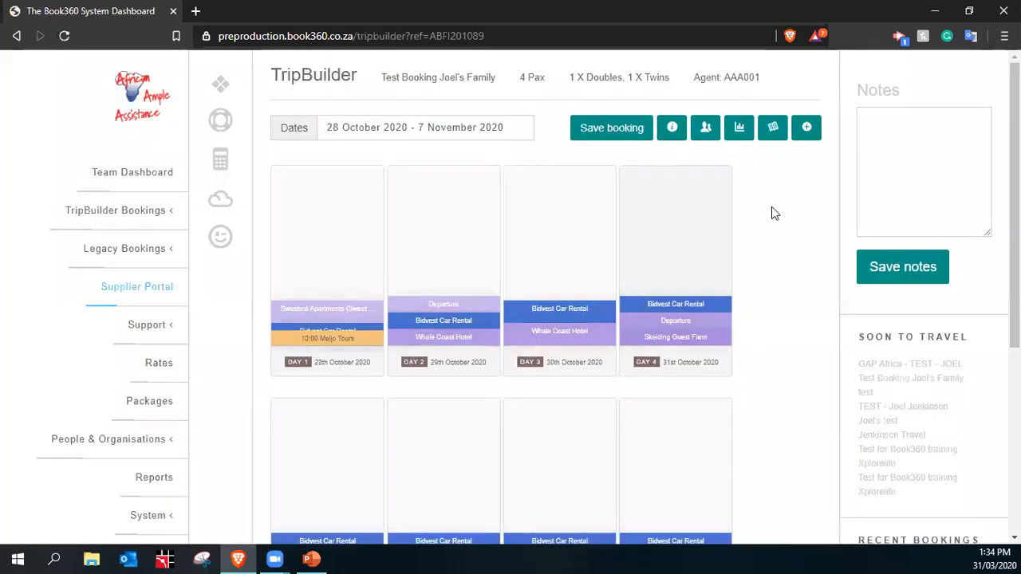
{"action": "left_click", "coordinate": [739, 130]}
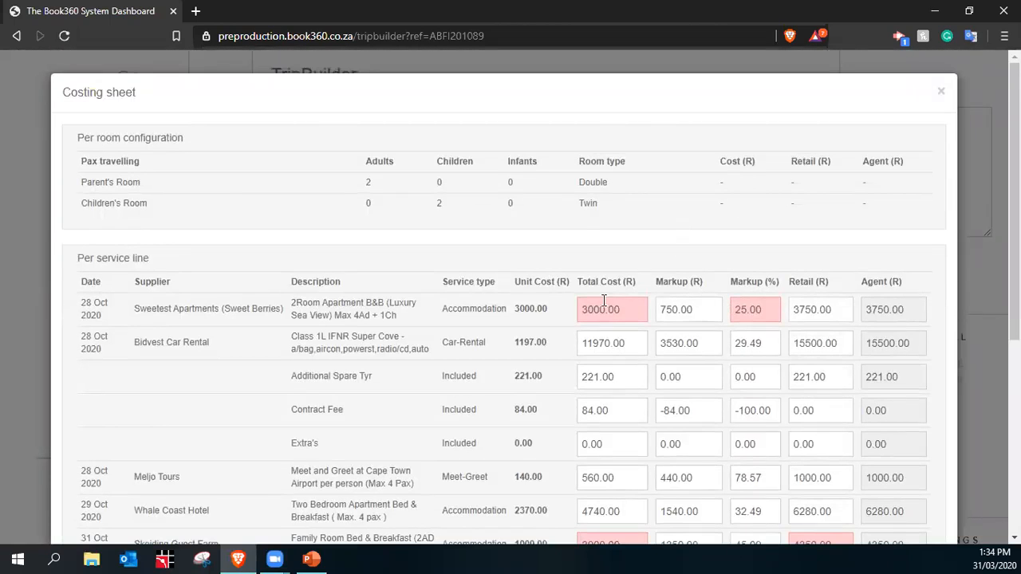
- Override the Bidvest Car Rental line's total cost with 12000 and select Other as the override reason
{"action": "scroll", "coordinate": [605, 300], "scroll_direction": "down", "scroll_amount": 2}
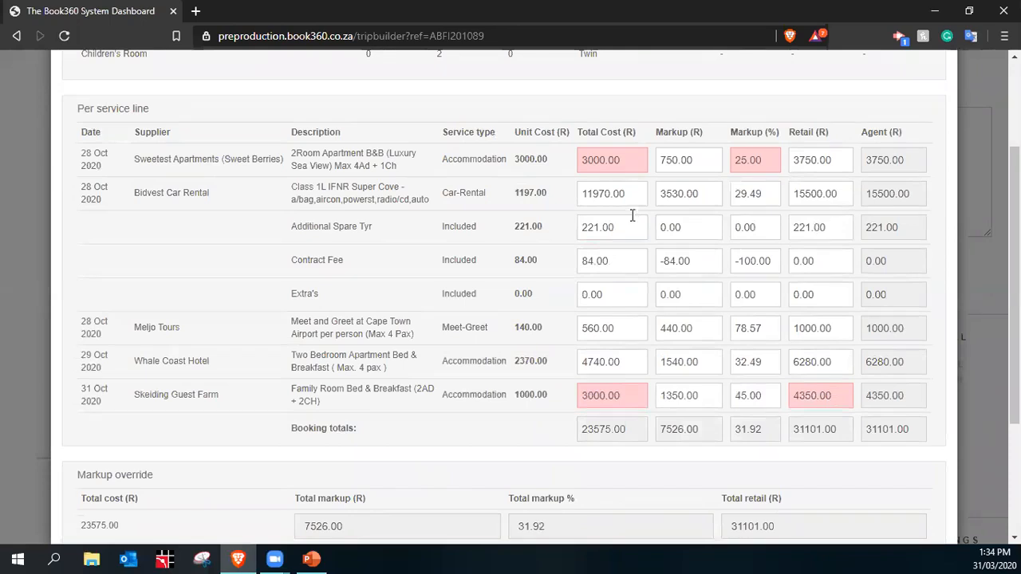
{"action": "left_click_drag", "start_coordinate": [624, 194], "coordinate": [571, 199]}
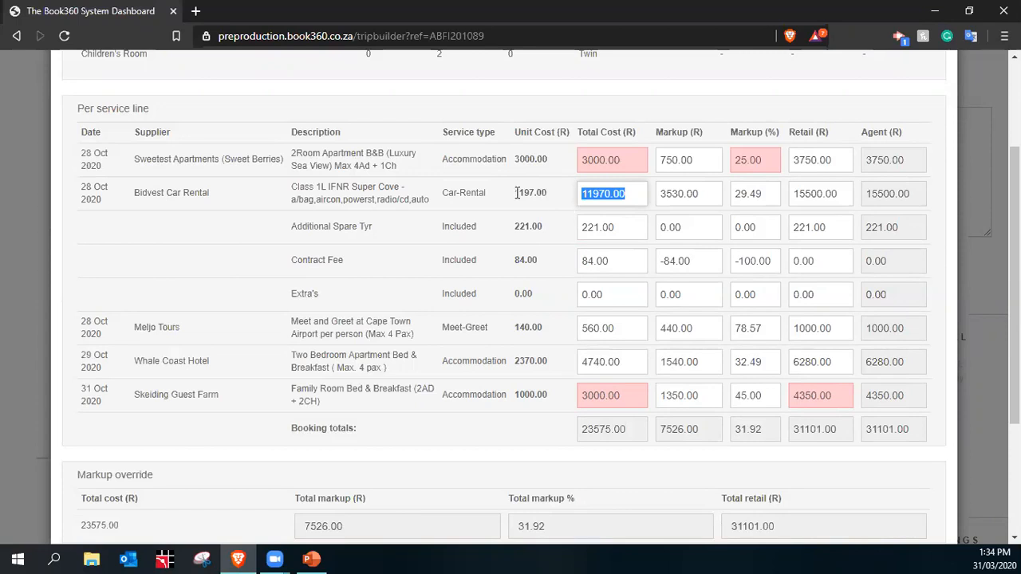
{"action": "scroll", "coordinate": [483, 155], "scroll_direction": "down", "scroll_amount": 1}
{"action": "scroll", "coordinate": [653, 232], "scroll_direction": "up", "scroll_amount": 1}
{"action": "left_click", "coordinate": [635, 194]}
{"action": "left_click_drag", "start_coordinate": [634, 194], "coordinate": [372, 171]}
{"action": "type", "text": "12000"}
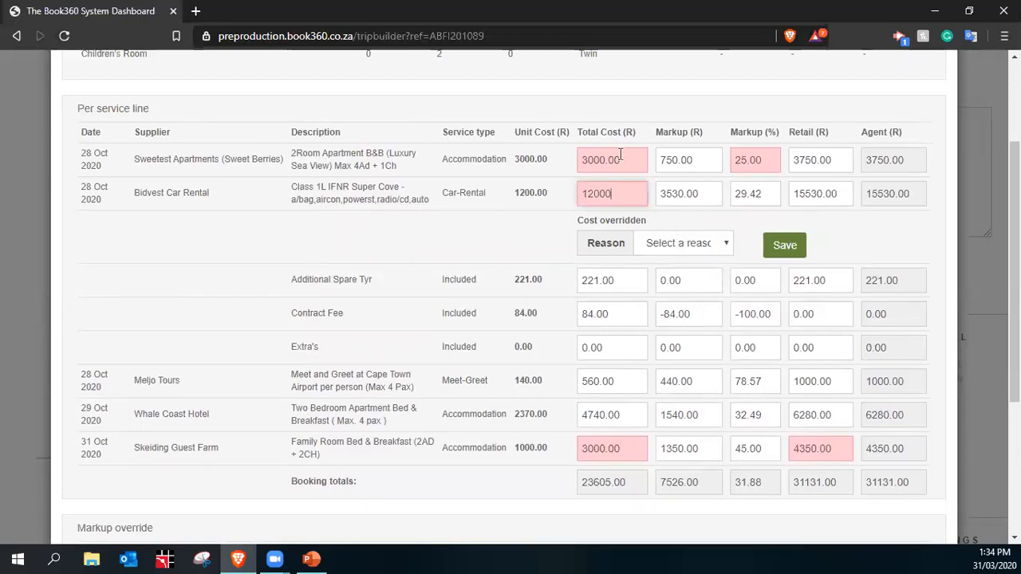
{"action": "left_click", "coordinate": [725, 244]}
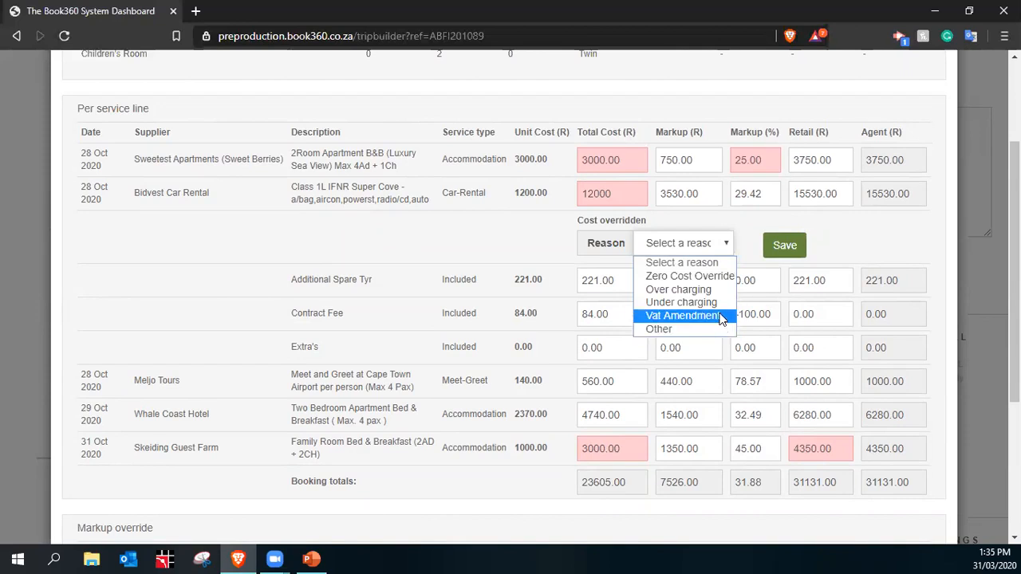
{"action": "left_click", "coordinate": [704, 334]}
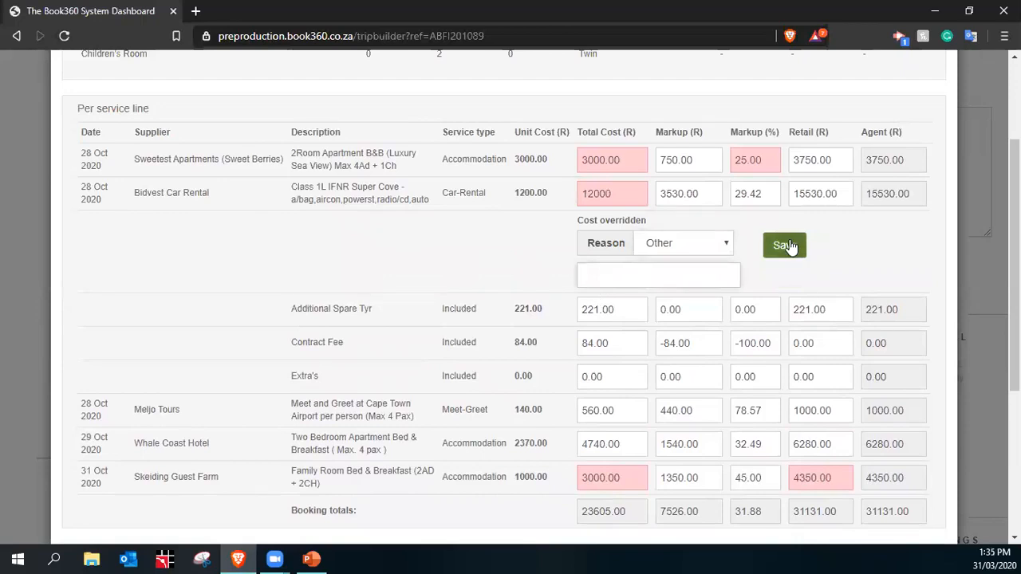
- Set the Bidvest Car Rental line's retail price to 15540.00
{"action": "left_click", "coordinate": [697, 193]}
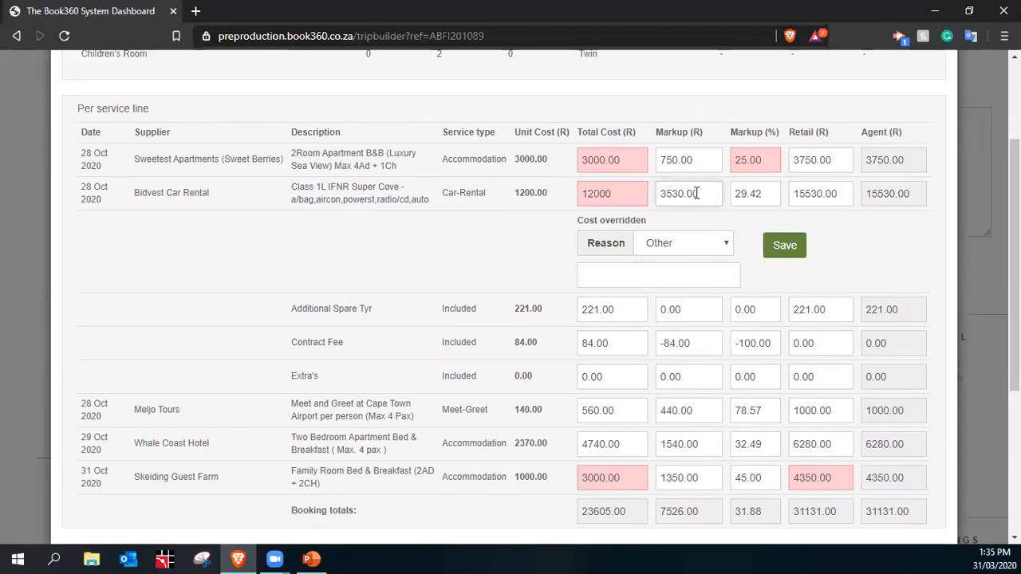
{"action": "left_click", "coordinate": [761, 193]}
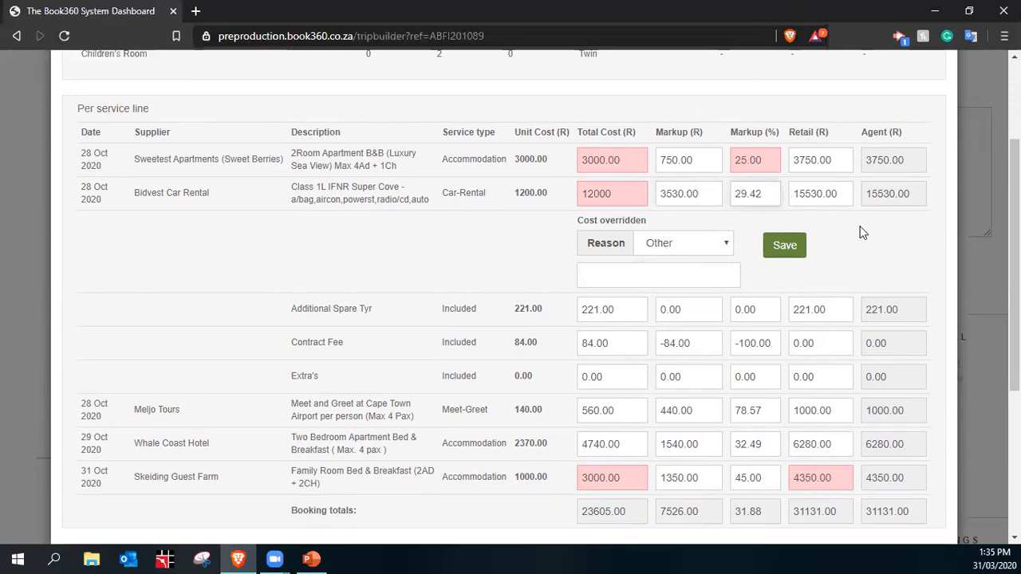
{"action": "left_click", "coordinate": [842, 193]}
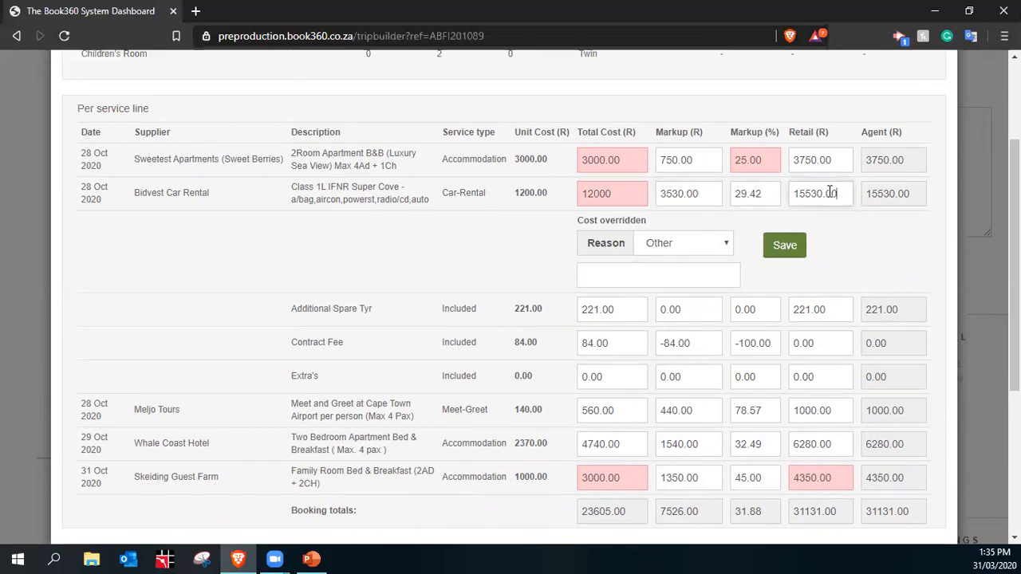
{"action": "left_click_drag", "start_coordinate": [841, 194], "coordinate": [771, 190]}
{"action": "left_click", "coordinate": [843, 197]}
{"action": "left_click", "coordinate": [818, 195]}
{"action": "key", "text": "BackSpace"}
{"action": "type", "text": "4"}
{"action": "left_click", "coordinate": [841, 249]}
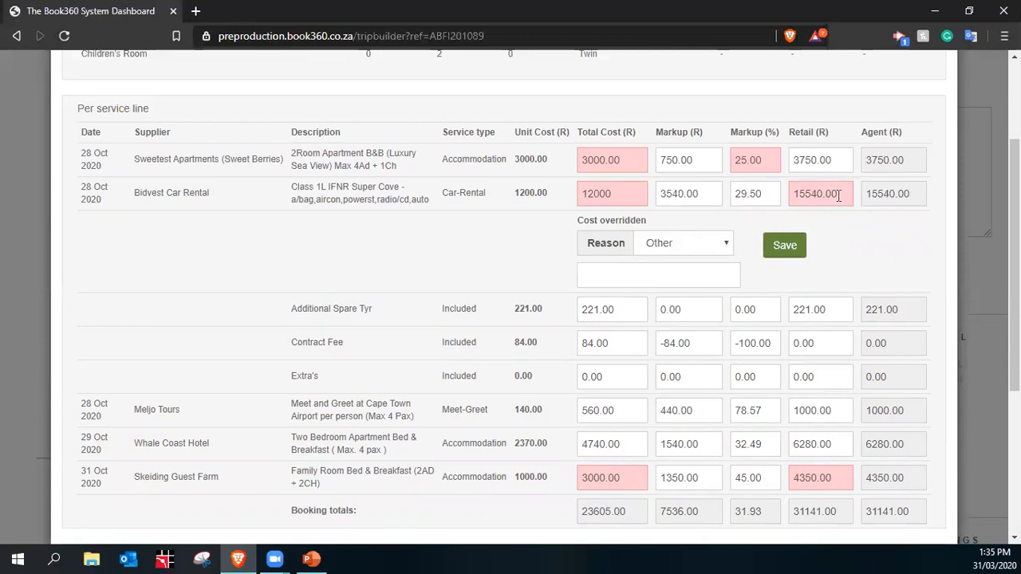
- Check the Bidvest Car Rental line's markup, retail and cost figures against the booking's total markup percentage
{"action": "double_click", "coordinate": [661, 192]}
{"action": "left_click", "coordinate": [842, 193]}
{"action": "left_click", "coordinate": [621, 193]}
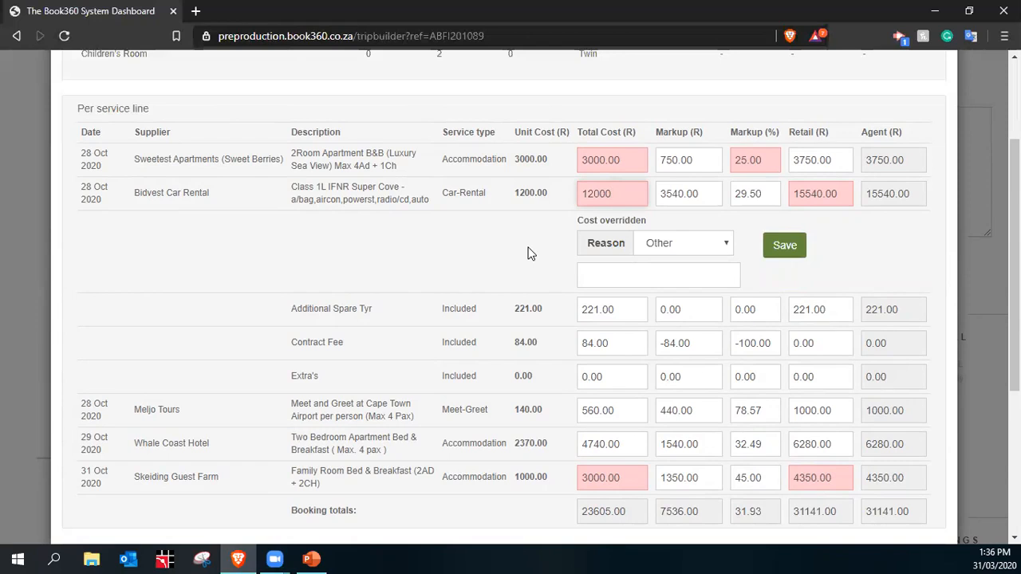
{"action": "scroll", "coordinate": [728, 246], "scroll_direction": "down", "scroll_amount": 3}
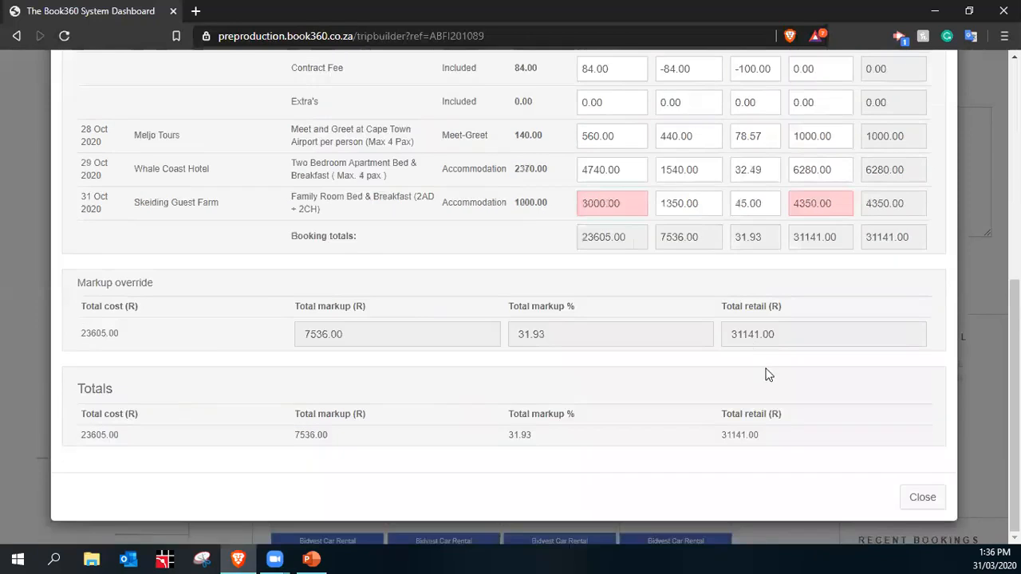
{"action": "double_click", "coordinate": [762, 243]}
{"action": "scroll", "coordinate": [772, 359], "scroll_direction": "up", "scroll_amount": 3}
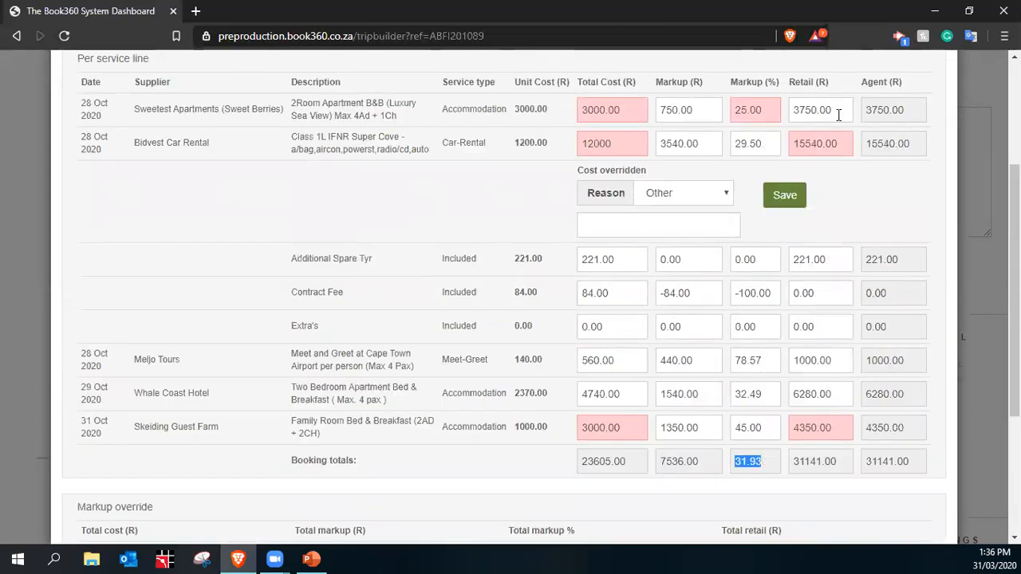
- Change the Bidvest Car Rental cost override reason to Zero Cost Override and save it
{"action": "left_click", "coordinate": [781, 196]}
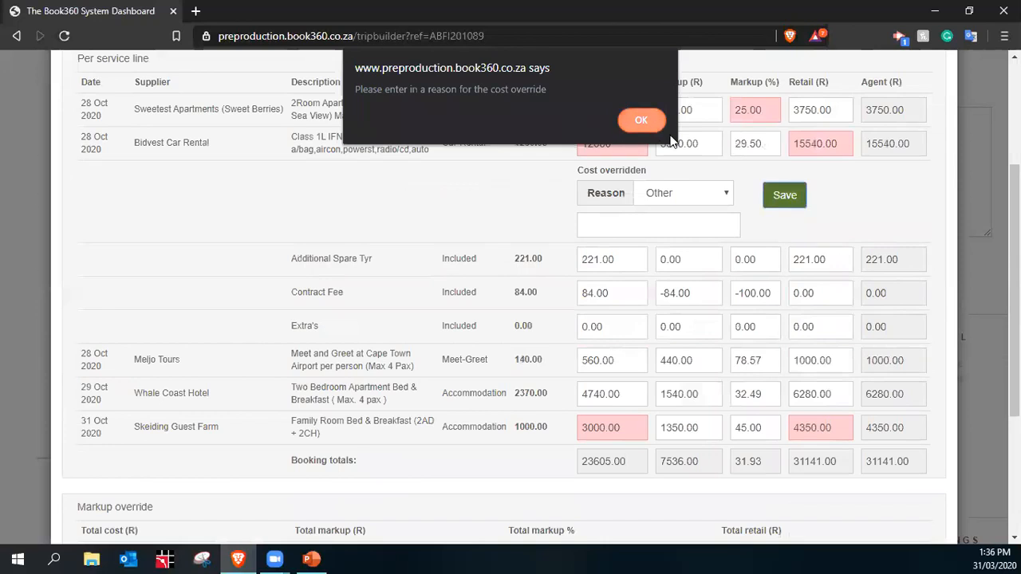
{"action": "left_click", "coordinate": [648, 122]}
{"action": "left_click", "coordinate": [696, 196]}
{"action": "left_click", "coordinate": [678, 230]}
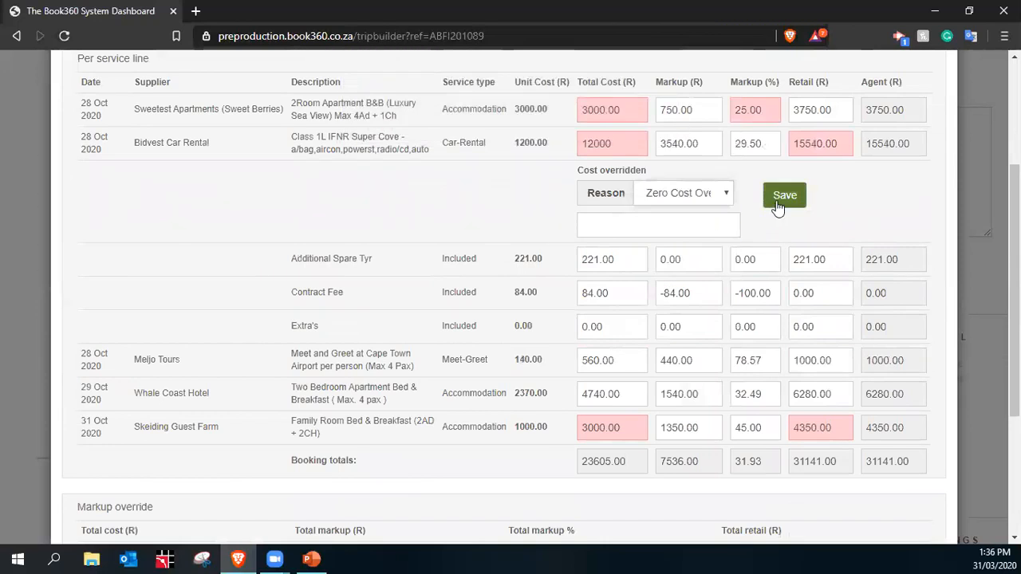
{"action": "left_click", "coordinate": [784, 195]}
{"action": "left_click", "coordinate": [765, 389]}
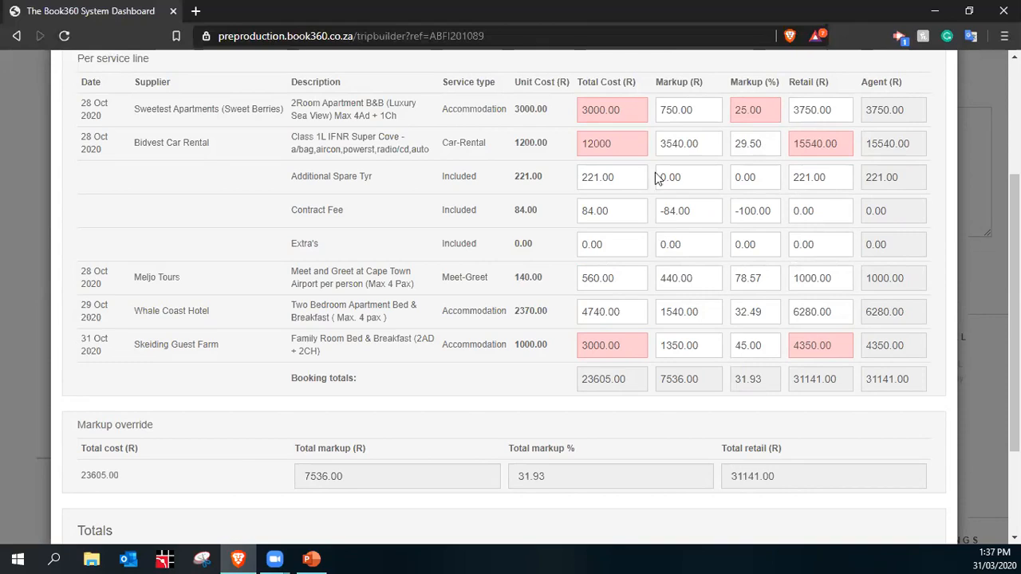
- Review the costing sheet's service-line costs and markups, markup override, totals and room configuration, and close the sheet
{"action": "left_click", "coordinate": [686, 165]}
{"action": "left_click", "coordinate": [767, 107]}
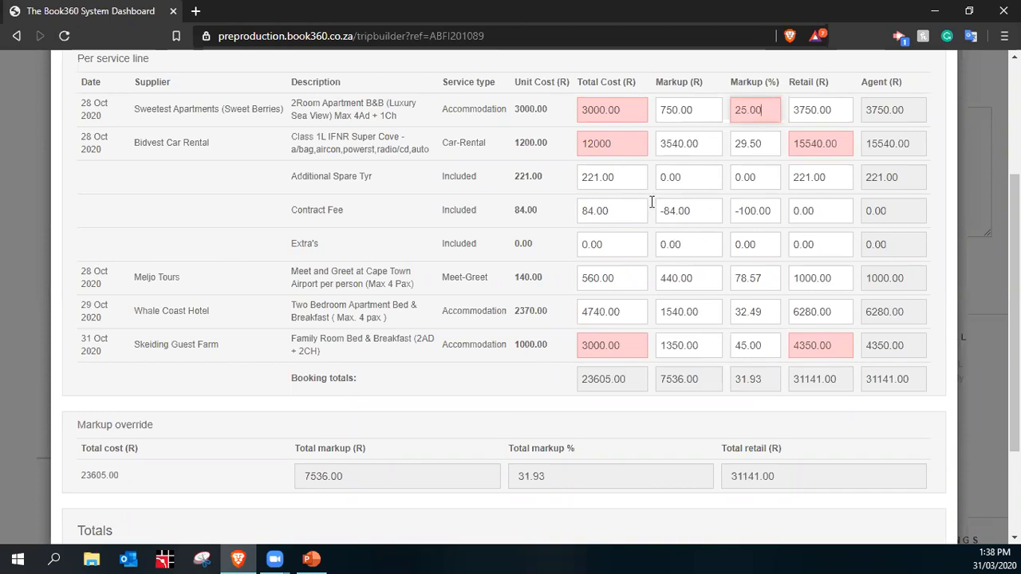
{"action": "left_click", "coordinate": [611, 245]}
{"action": "left_click", "coordinate": [702, 245]}
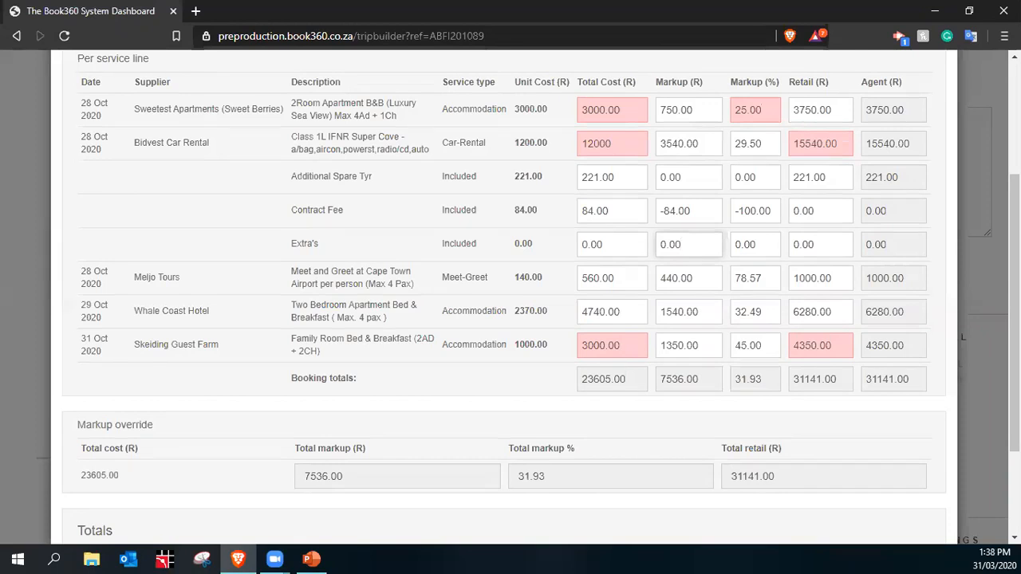
{"action": "scroll", "coordinate": [484, 471], "scroll_direction": "down", "scroll_amount": 1}
{"action": "scroll", "coordinate": [484, 471], "scroll_direction": "down", "scroll_amount": 3}
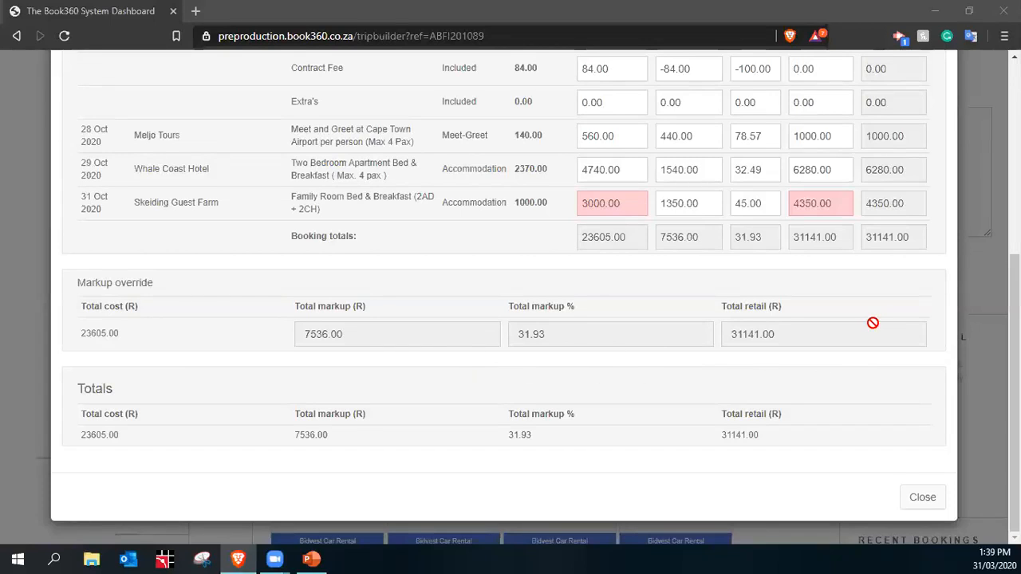
{"action": "scroll", "coordinate": [857, 325], "scroll_direction": "up", "scroll_amount": 3}
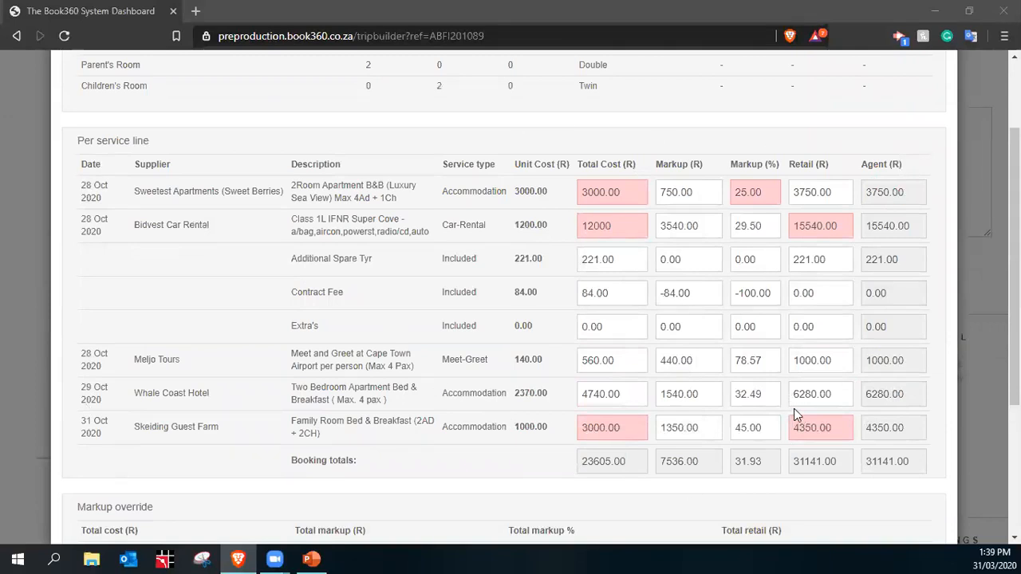
{"action": "scroll", "coordinate": [849, 400], "scroll_direction": "down", "scroll_amount": 2}
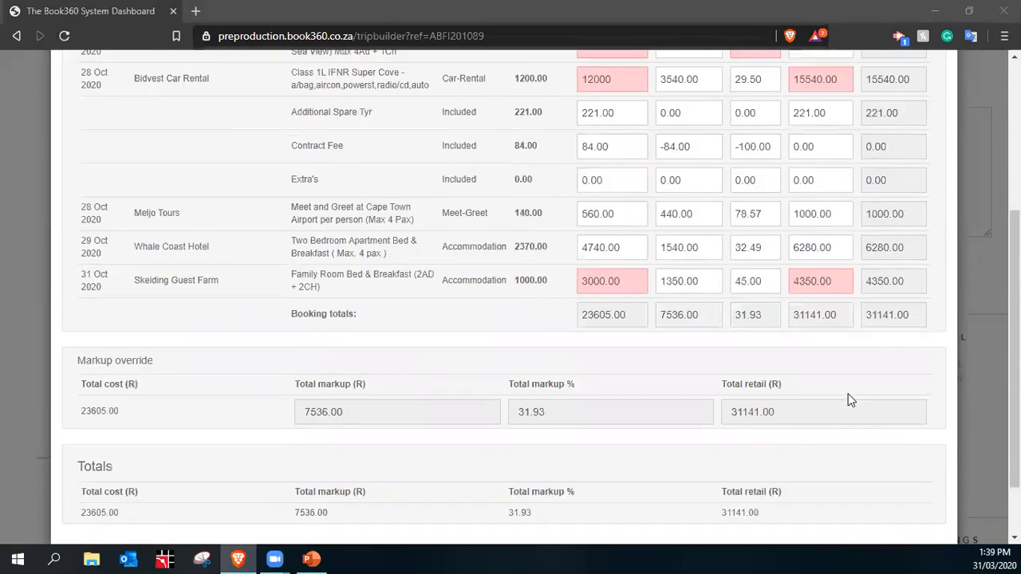
{"action": "scroll", "coordinate": [850, 399], "scroll_direction": "down", "scroll_amount": 1}
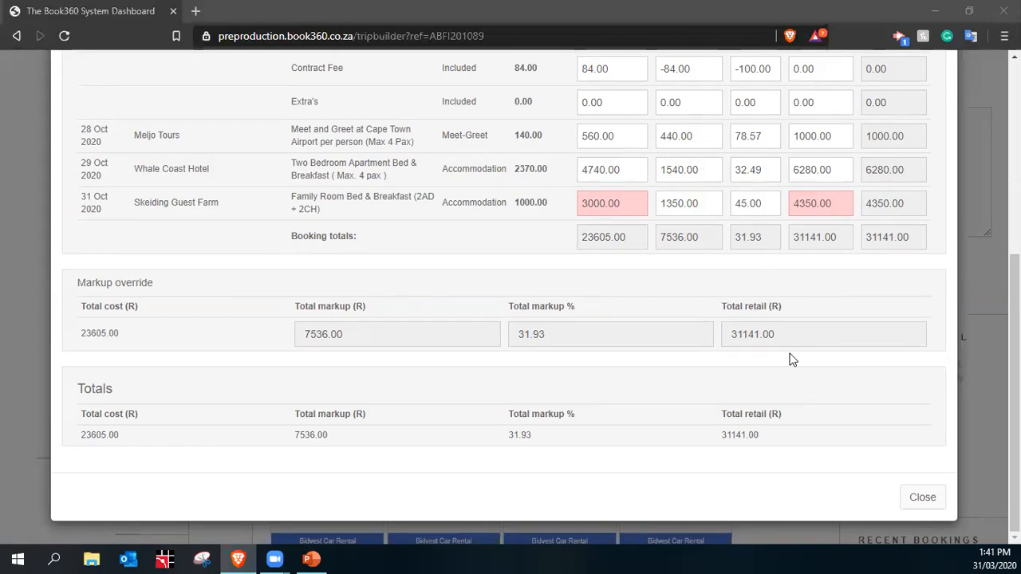
{"action": "scroll", "coordinate": [737, 379], "scroll_direction": "up", "scroll_amount": 5}
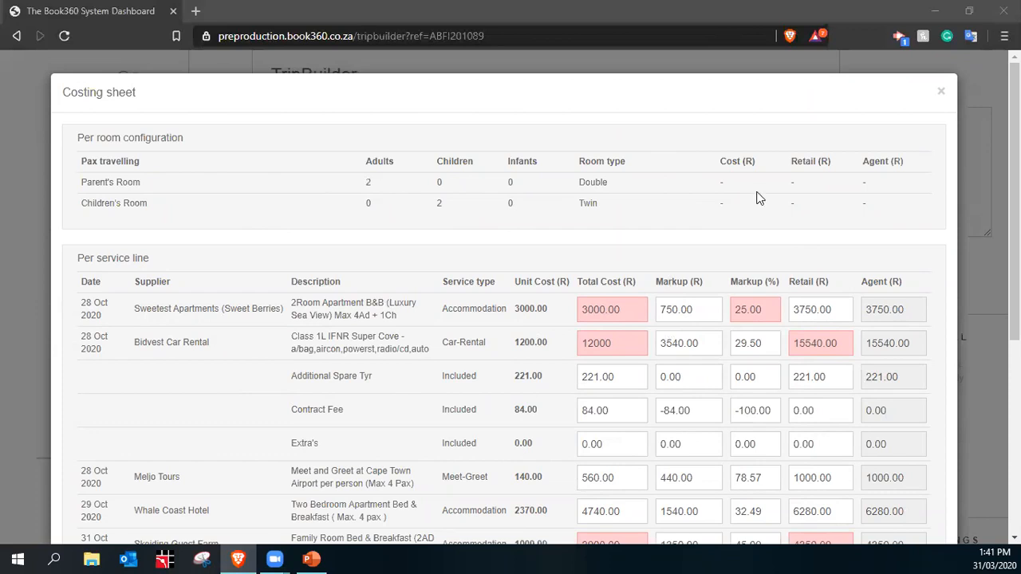
{"action": "left_click", "coordinate": [699, 215]}
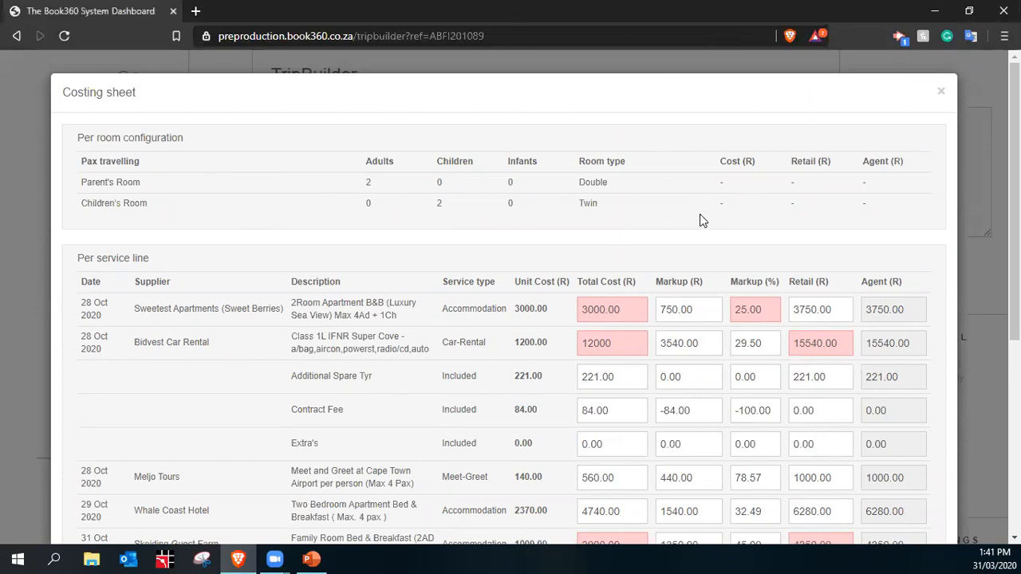
{"action": "scroll", "coordinate": [696, 204], "scroll_direction": "down", "scroll_amount": 5}
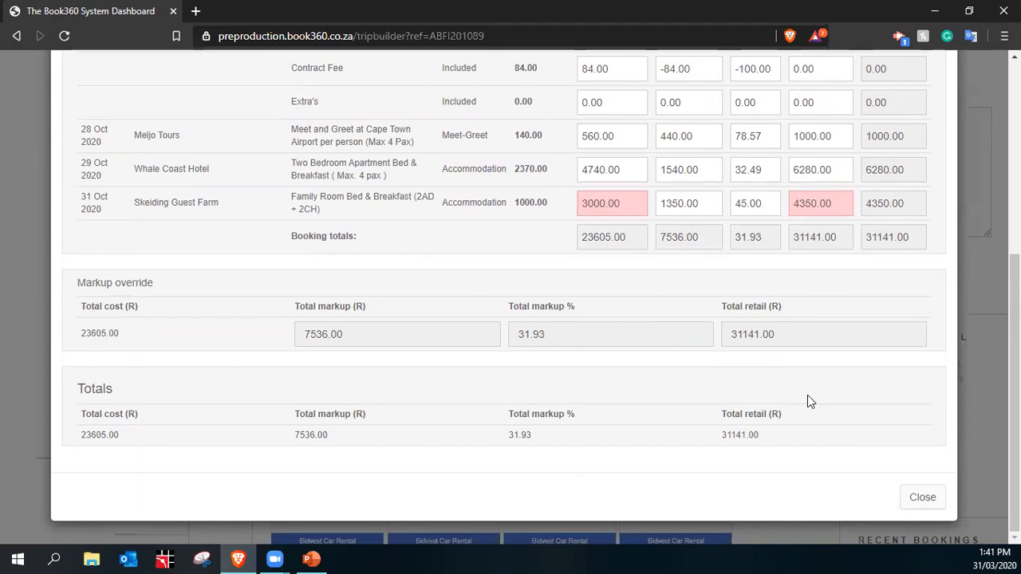
{"action": "scroll", "coordinate": [836, 336], "scroll_direction": "up", "scroll_amount": 5}
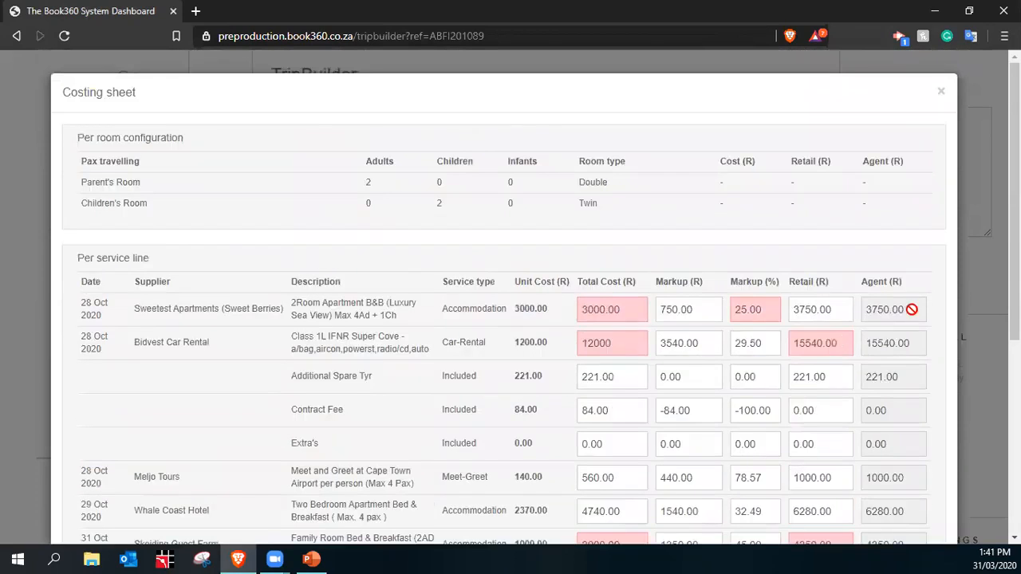
{"action": "left_click", "coordinate": [942, 95]}
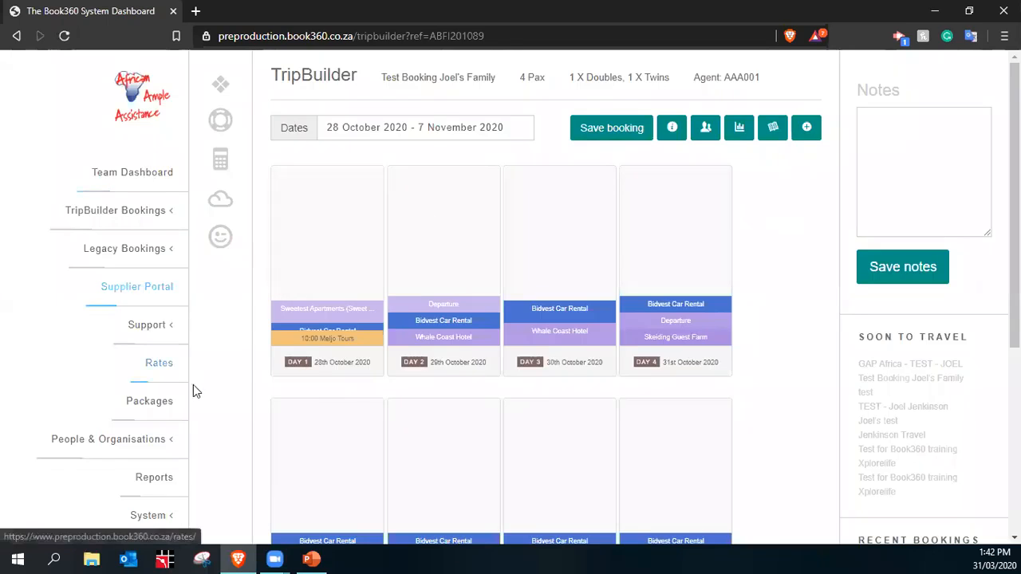
- Open the packages list, look through it by creation date and show the options for adding a new package
{"action": "left_click", "coordinate": [156, 407]}
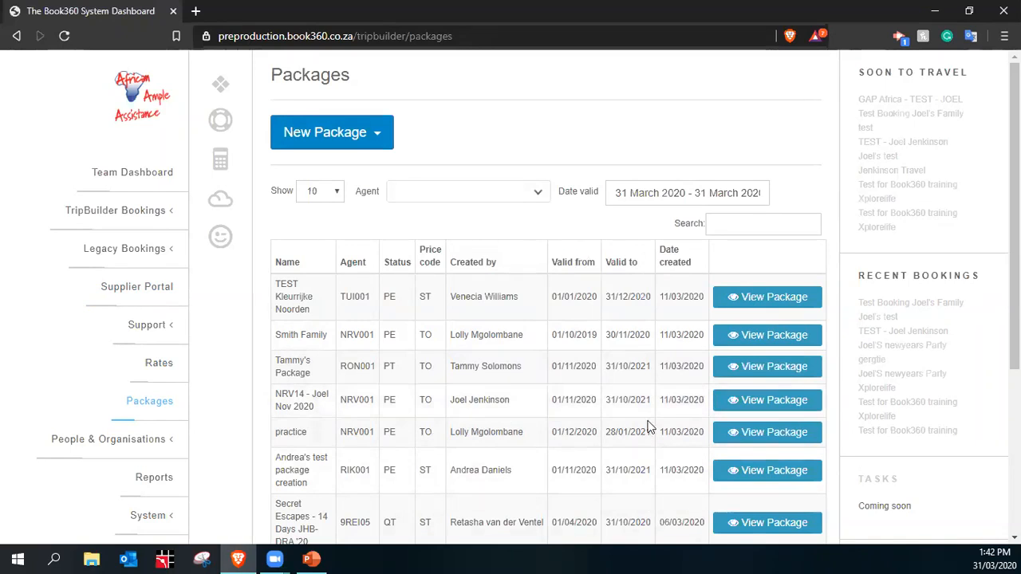
{"action": "left_click", "coordinate": [668, 255]}
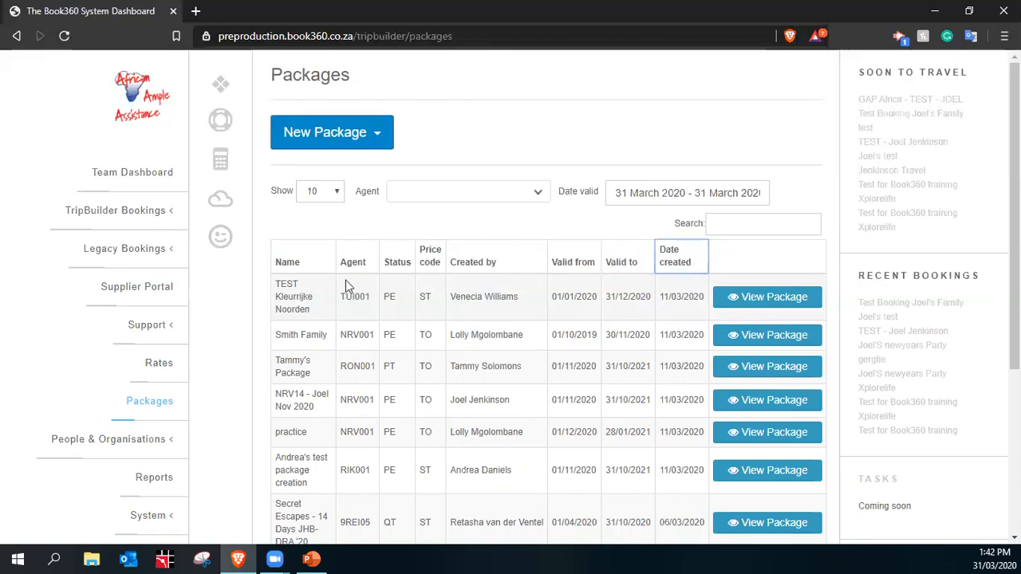
{"action": "left_click", "coordinate": [382, 137]}
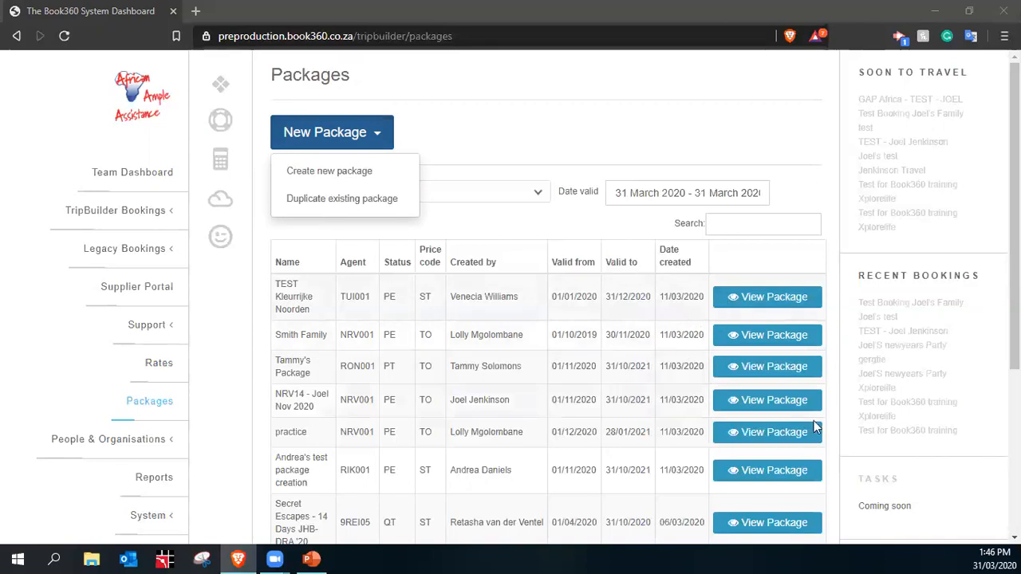
{"action": "scroll", "coordinate": [777, 456], "scroll_direction": "down", "scroll_amount": 3}
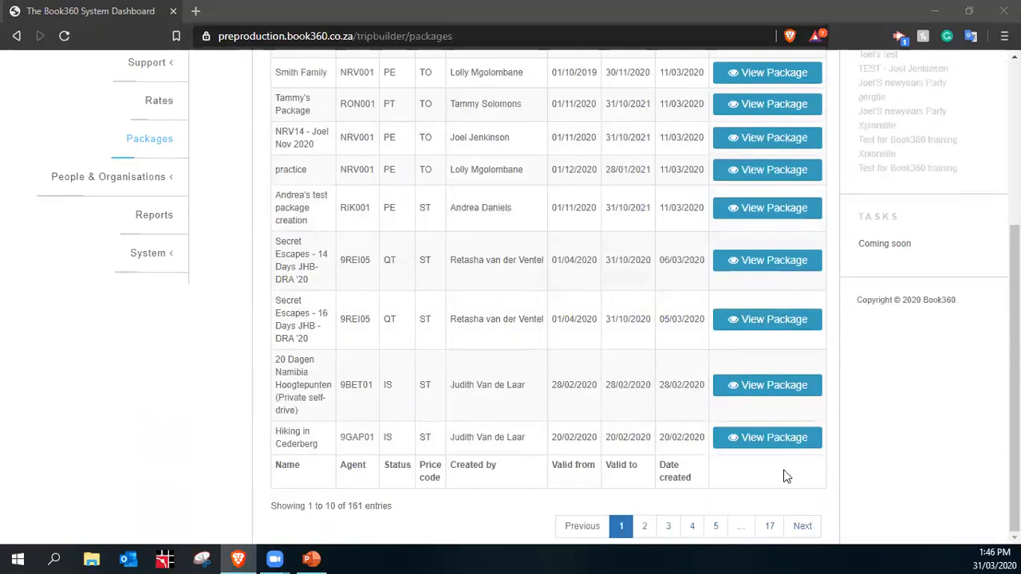
{"action": "scroll", "coordinate": [784, 472], "scroll_direction": "up", "scroll_amount": 3}
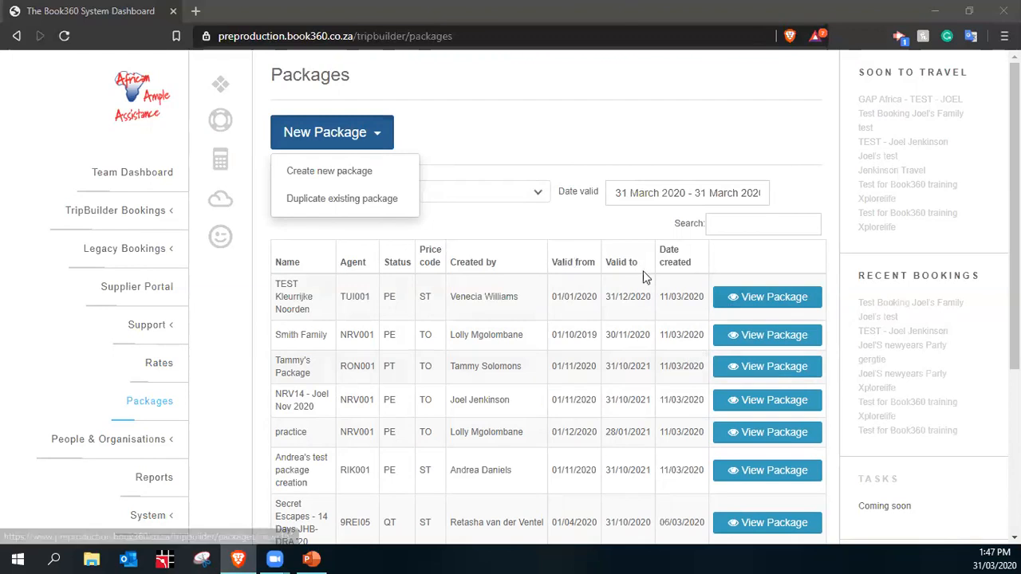
- Create a new package and set its travel dates to 1 November 2020 - 21 November 2020
{"action": "left_click", "coordinate": [345, 171]}
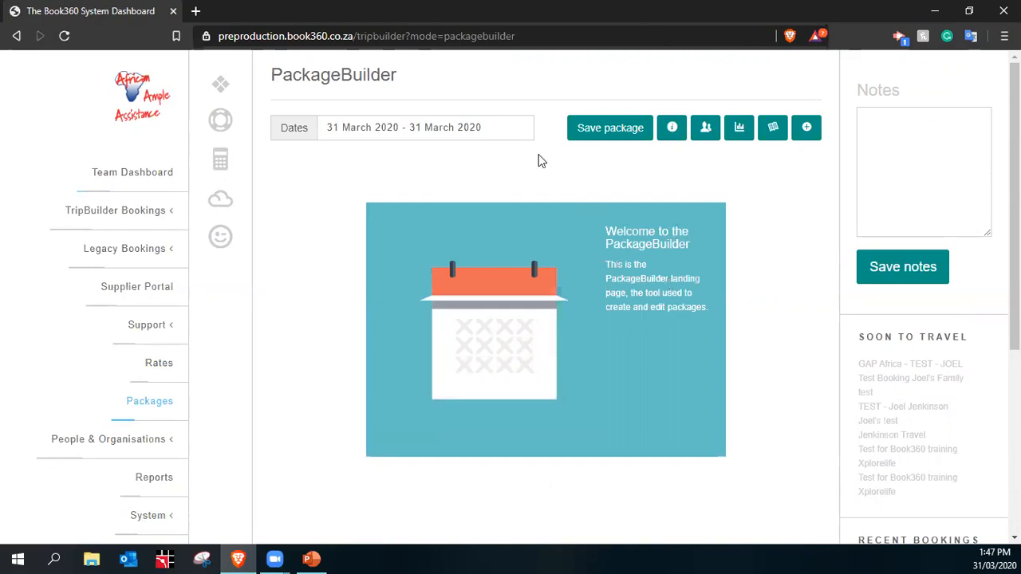
{"action": "left_click", "coordinate": [462, 127]}
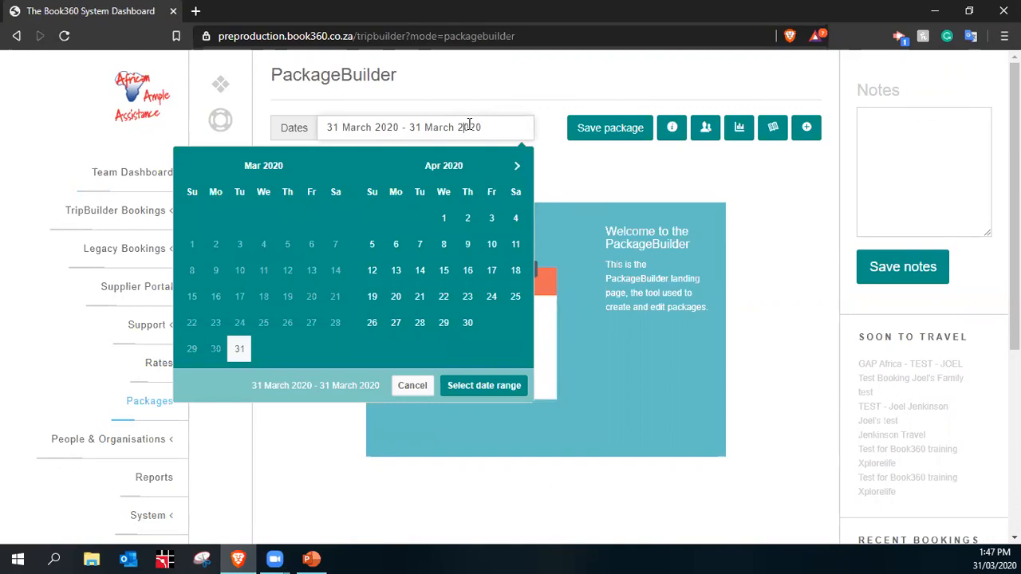
{"action": "left_click", "coordinate": [512, 169]}
{"action": "left_click", "coordinate": [513, 170]}
{"action": "left_click", "coordinate": [512, 170]}
{"action": "left_click", "coordinate": [513, 170]}
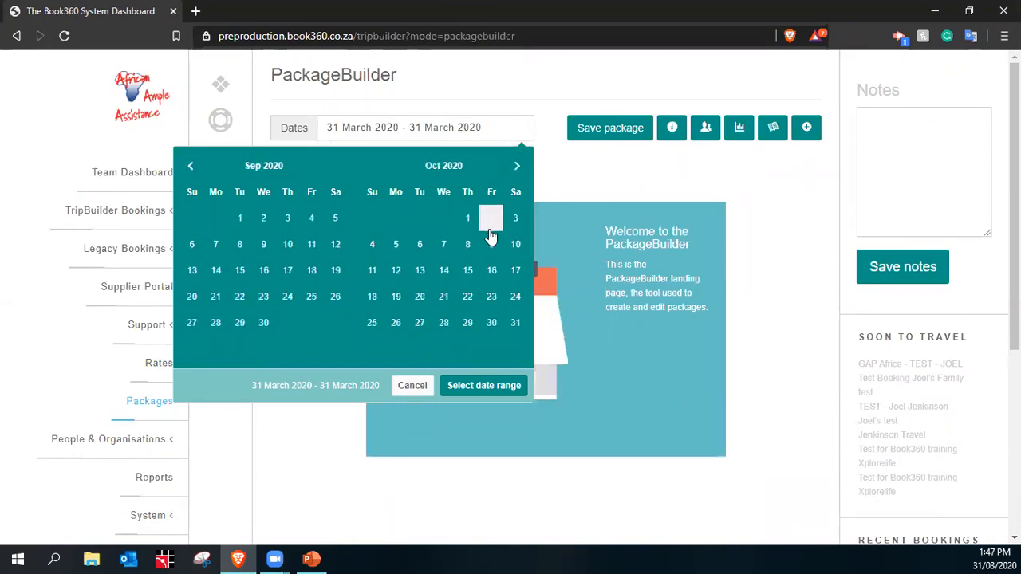
{"action": "left_click", "coordinate": [519, 169]}
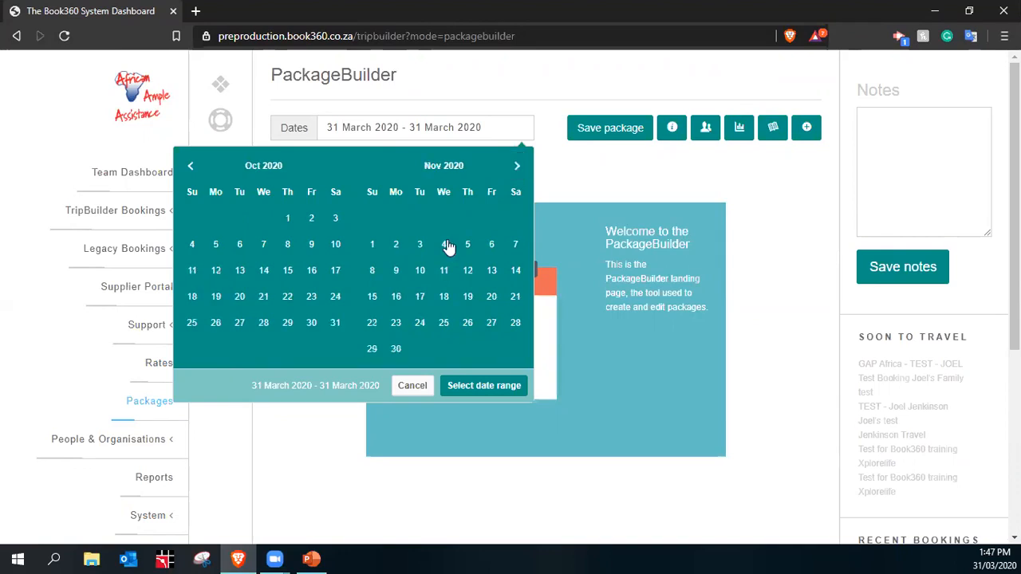
{"action": "left_click", "coordinate": [376, 247]}
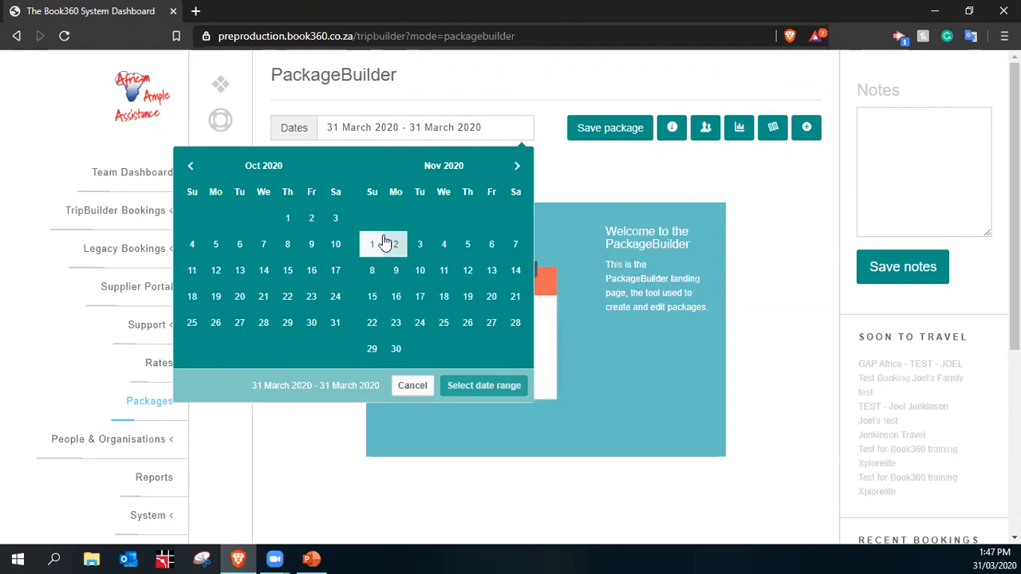
{"action": "left_click", "coordinate": [516, 300]}
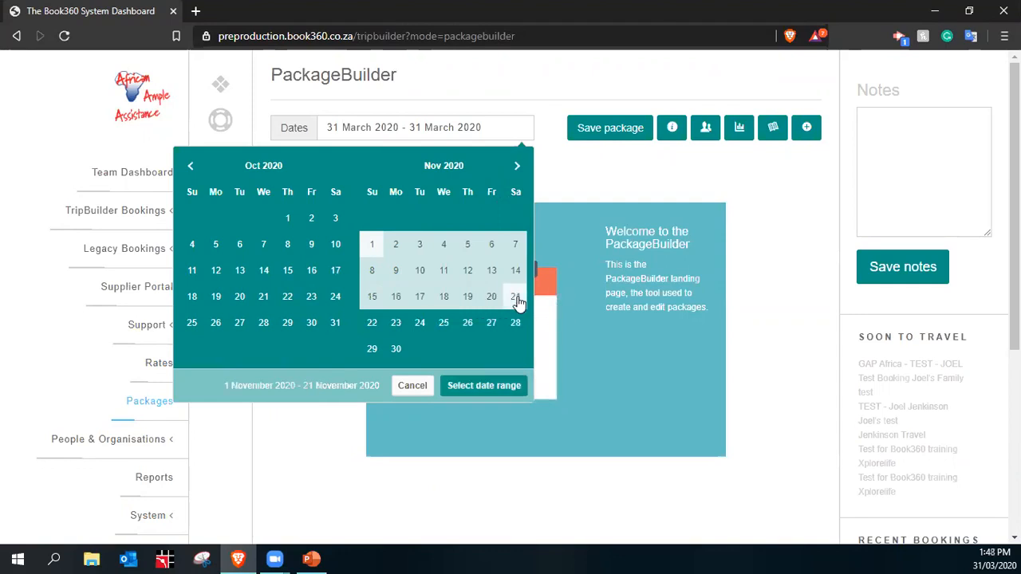
{"action": "left_click", "coordinate": [506, 387]}
- Expand the package builder to full width and look over the day-by-day itinerary grid
{"action": "scroll", "coordinate": [644, 283], "scroll_direction": "down", "scroll_amount": 12}
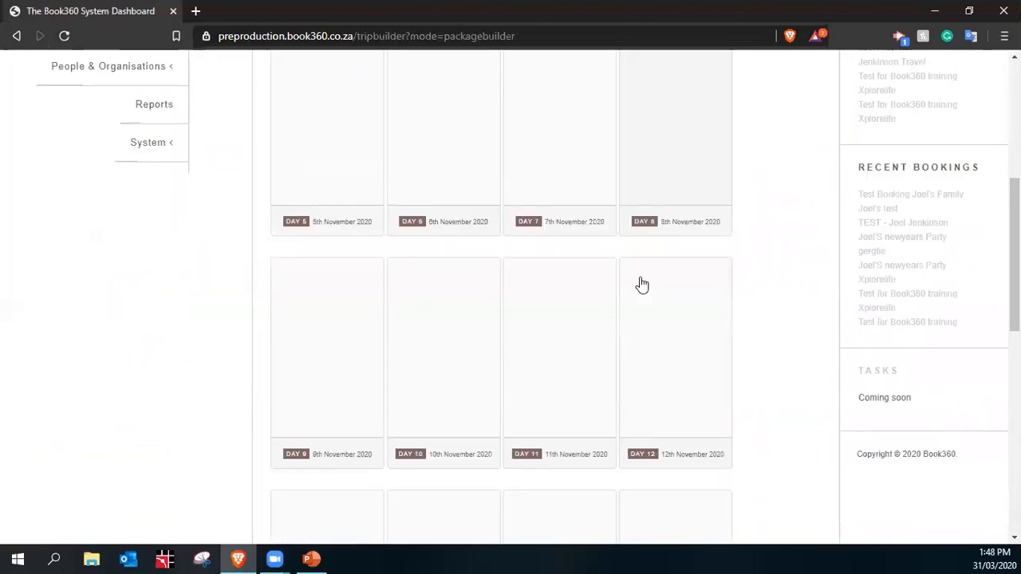
{"action": "scroll", "coordinate": [634, 296], "scroll_direction": "up", "scroll_amount": 9}
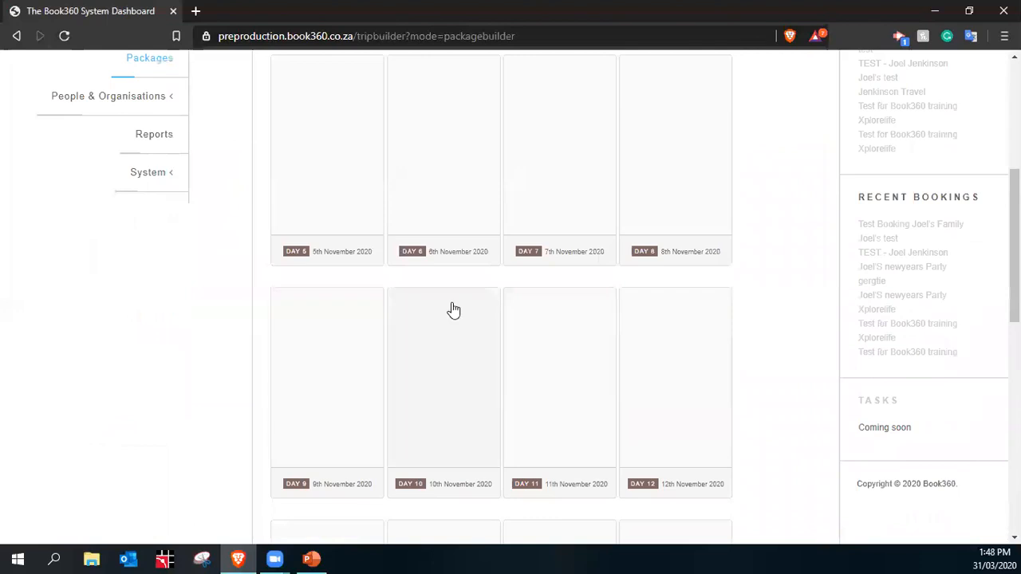
{"action": "scroll", "coordinate": [452, 310], "scroll_direction": "up", "scroll_amount": 5}
{"action": "left_click", "coordinate": [214, 92]}
{"action": "scroll", "coordinate": [619, 298], "scroll_direction": "down", "scroll_amount": 8}
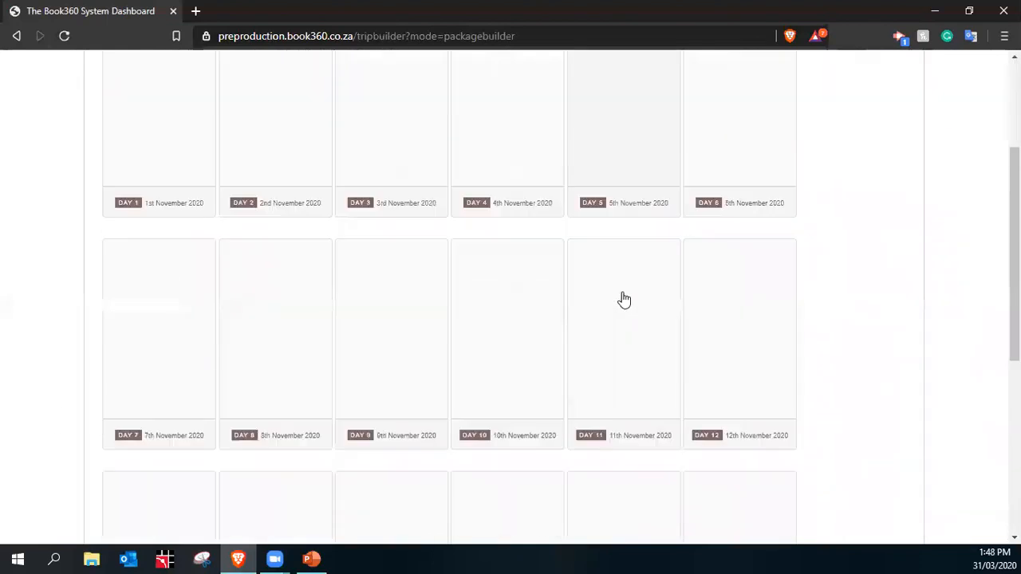
{"action": "scroll", "coordinate": [611, 296], "scroll_direction": "up", "scroll_amount": 8}
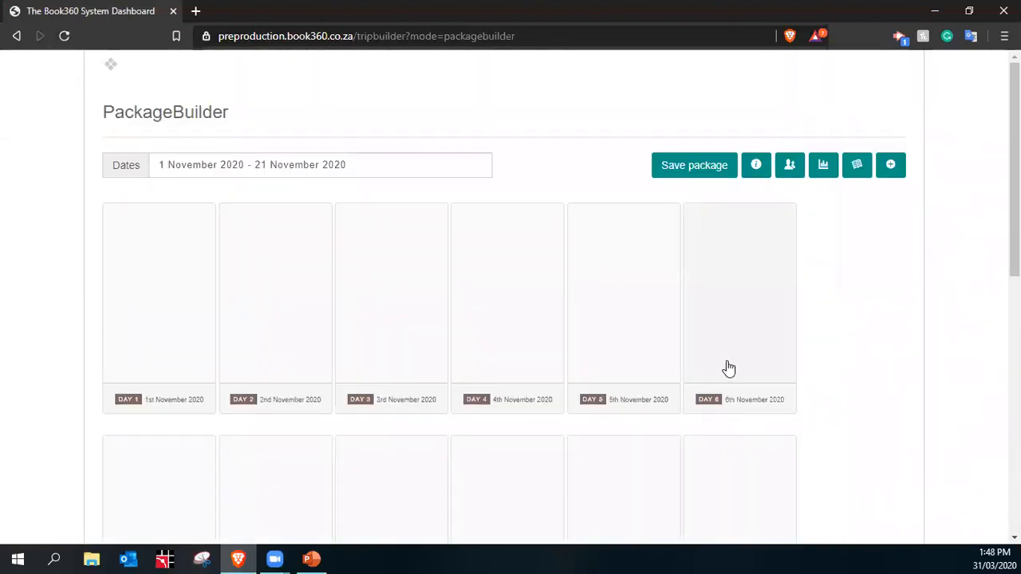
- In the trip information, enter a package name ending in "21 day Cape to KNP" and set the valid date range to 1 November 2020 - 31 October 2021
{"action": "left_click", "coordinate": [757, 172]}
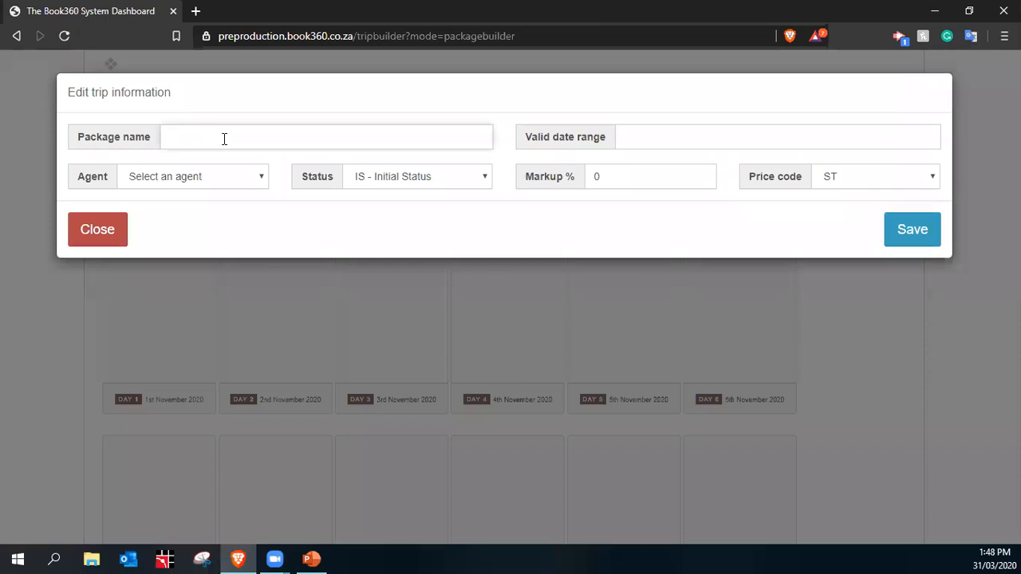
{"action": "type", "text": "Joel's 21 day Cape to KNP"}
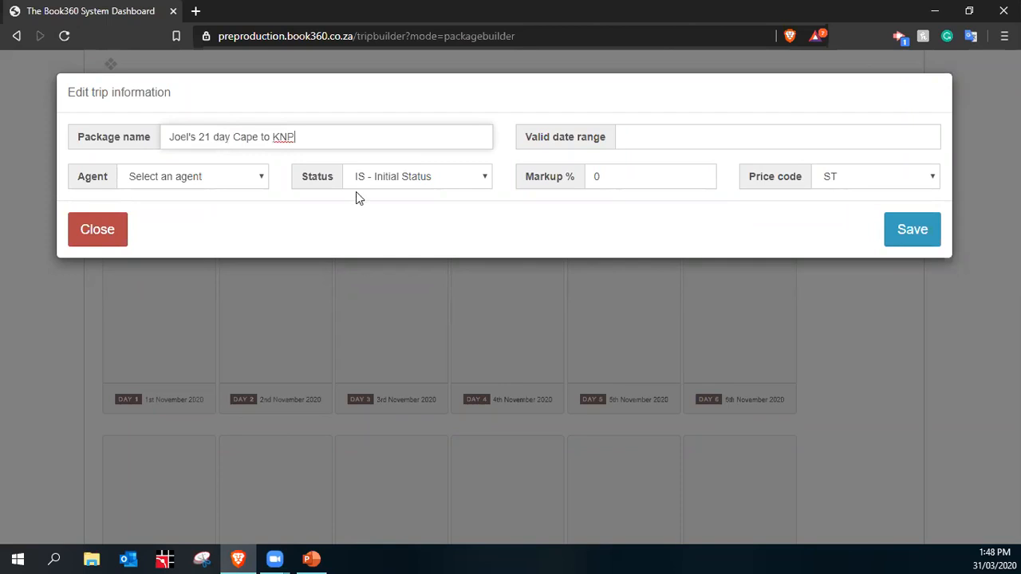
{"action": "left_click", "coordinate": [673, 137]}
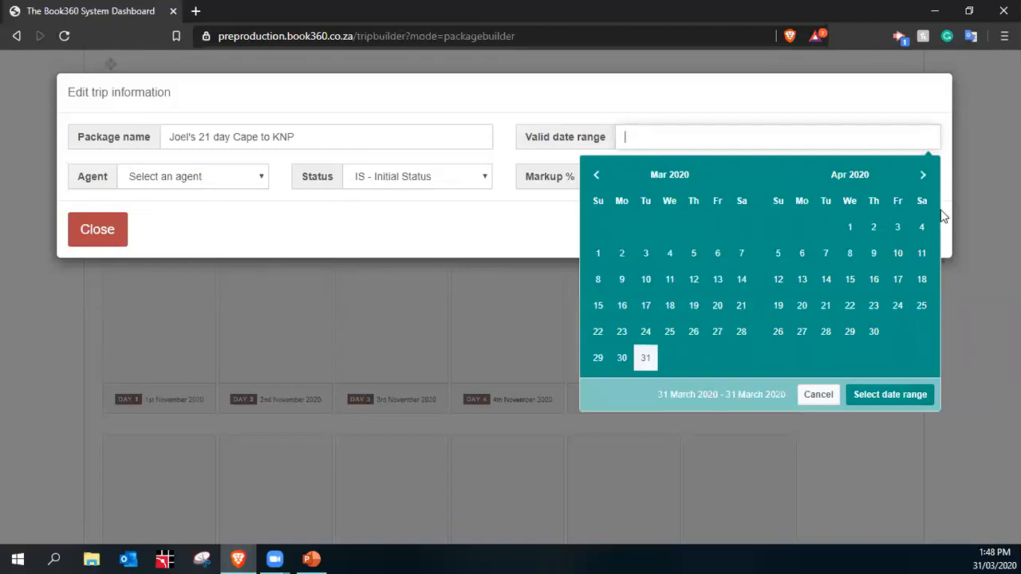
{"action": "left_click", "coordinate": [923, 175]}
{"action": "left_click", "coordinate": [923, 175]}
{"action": "left_click", "coordinate": [923, 174]}
{"action": "left_click", "coordinate": [923, 174]}
{"action": "left_click", "coordinate": [923, 174]}
{"action": "left_click", "coordinate": [923, 174]}
{"action": "left_click", "coordinate": [922, 175]}
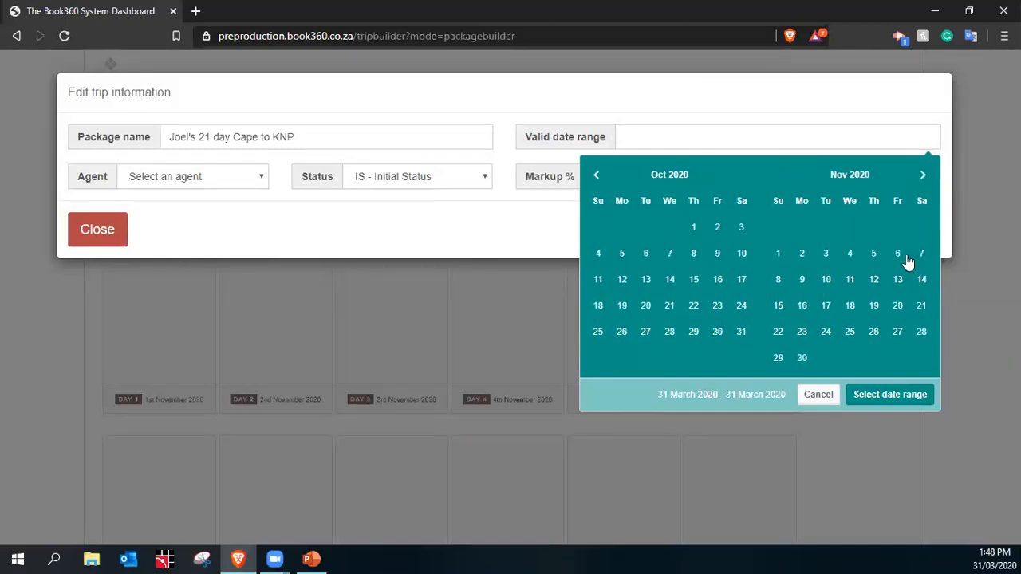
{"action": "left_click", "coordinate": [779, 255]}
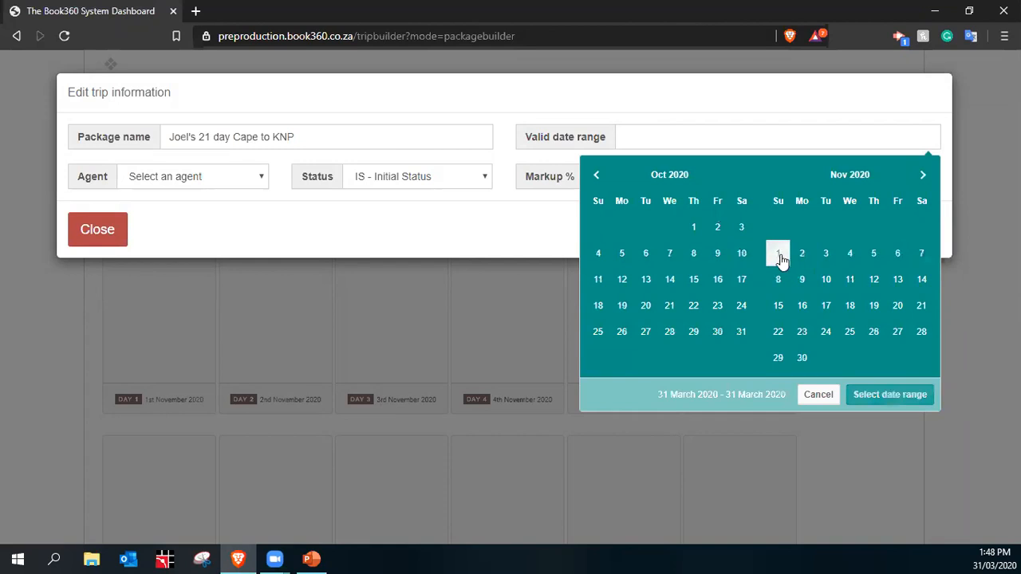
{"action": "left_click", "coordinate": [919, 177]}
{"action": "left_click", "coordinate": [919, 177]}
{"action": "left_click", "coordinate": [919, 177]}
{"action": "left_click", "coordinate": [919, 177]}
{"action": "left_click", "coordinate": [919, 177]}
{"action": "left_click", "coordinate": [920, 177]}
{"action": "left_click", "coordinate": [920, 177]}
{"action": "left_click", "coordinate": [919, 177]}
{"action": "left_click", "coordinate": [919, 177]}
{"action": "left_click", "coordinate": [919, 177]}
{"action": "left_click", "coordinate": [920, 177]}
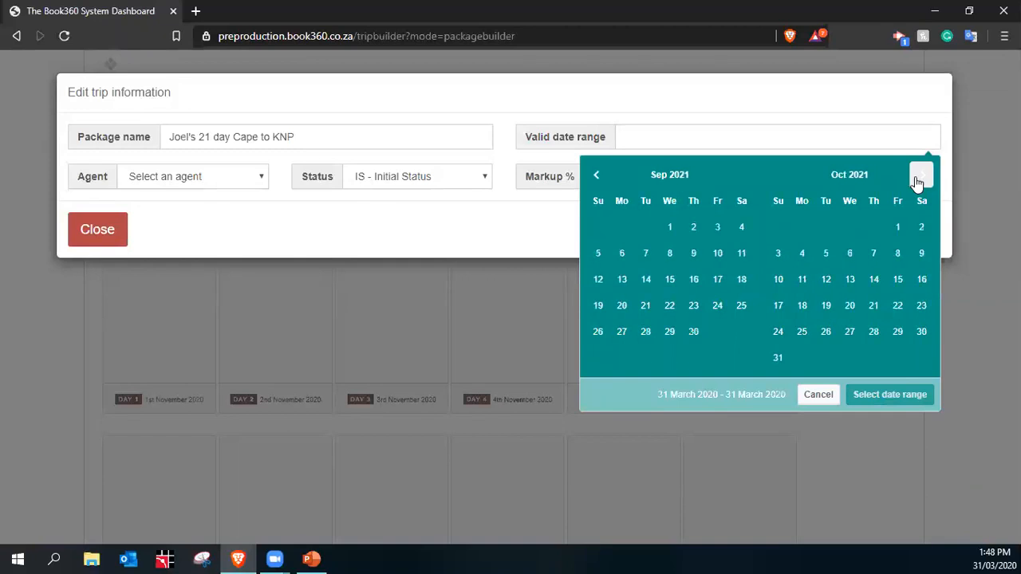
{"action": "left_click", "coordinate": [780, 358]}
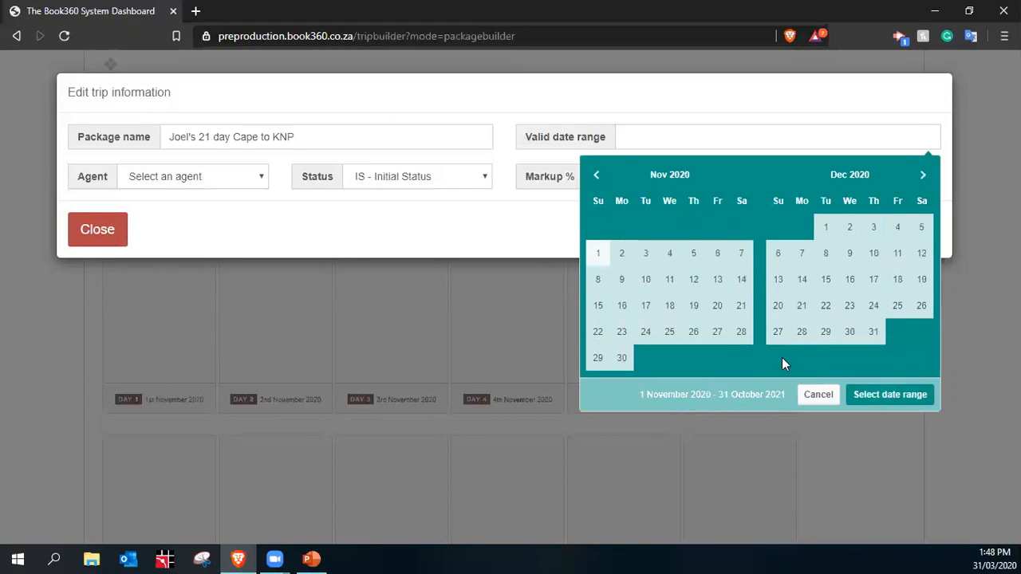
{"action": "left_click", "coordinate": [910, 397]}
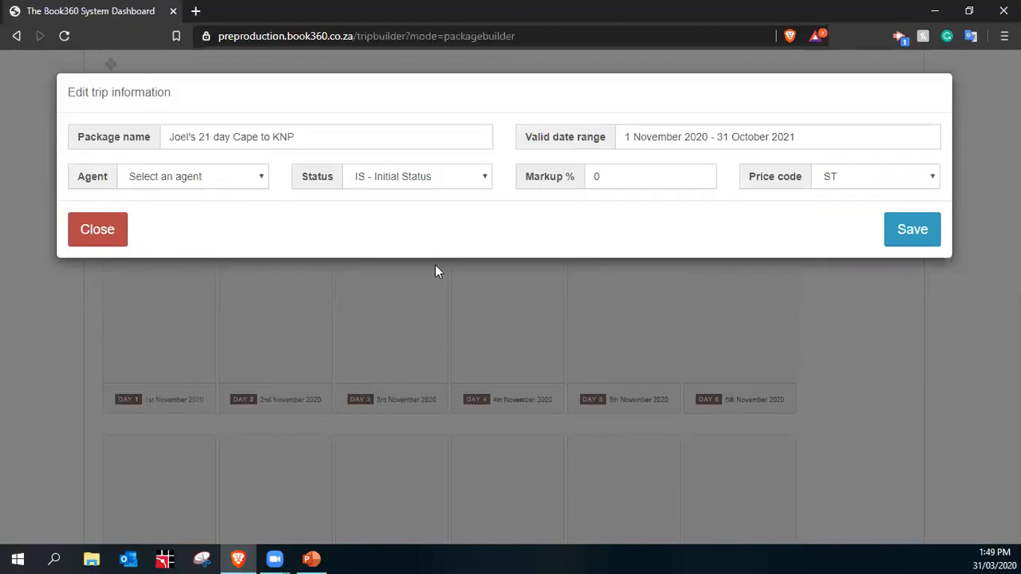
- Assign the package to agent ZZZ888 - Test Debtor and set its status to QT - Quote
{"action": "left_click", "coordinate": [260, 177]}
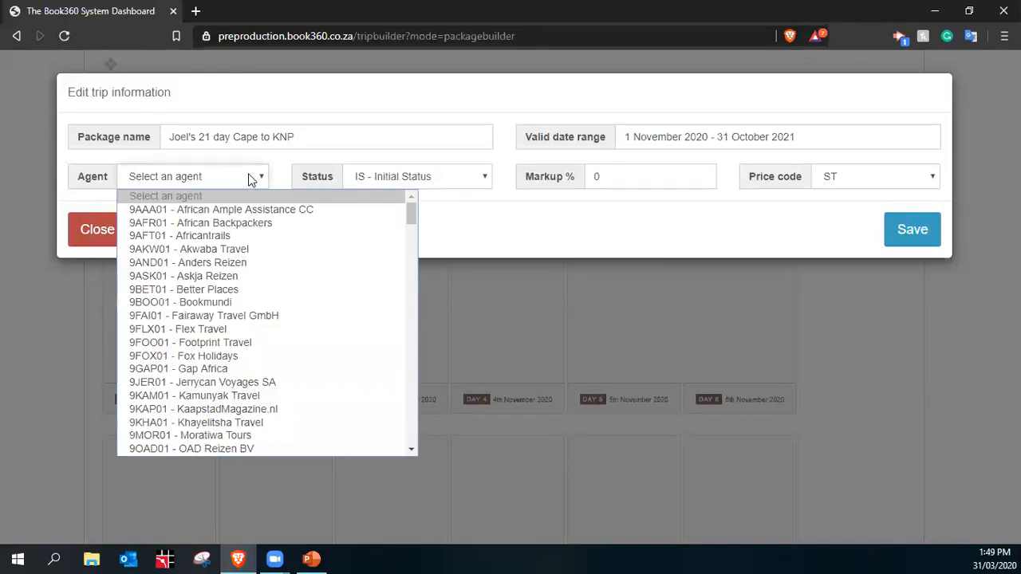
{"action": "scroll", "coordinate": [222, 295], "scroll_direction": "down", "scroll_amount": 15}
{"action": "scroll", "coordinate": [233, 328], "scroll_direction": "up", "scroll_amount": 15}
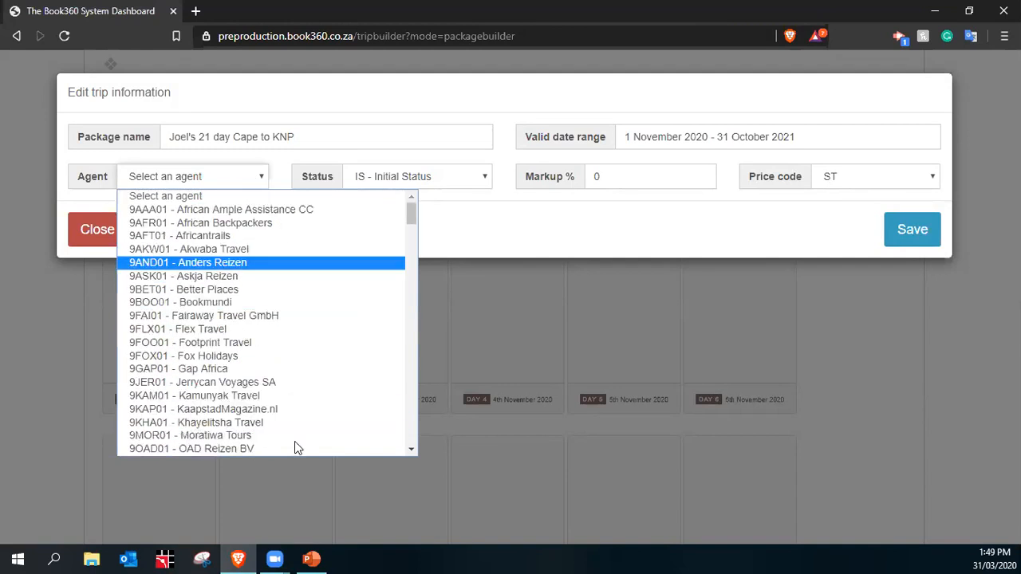
{"action": "scroll", "coordinate": [287, 361], "scroll_direction": "down", "scroll_amount": 10}
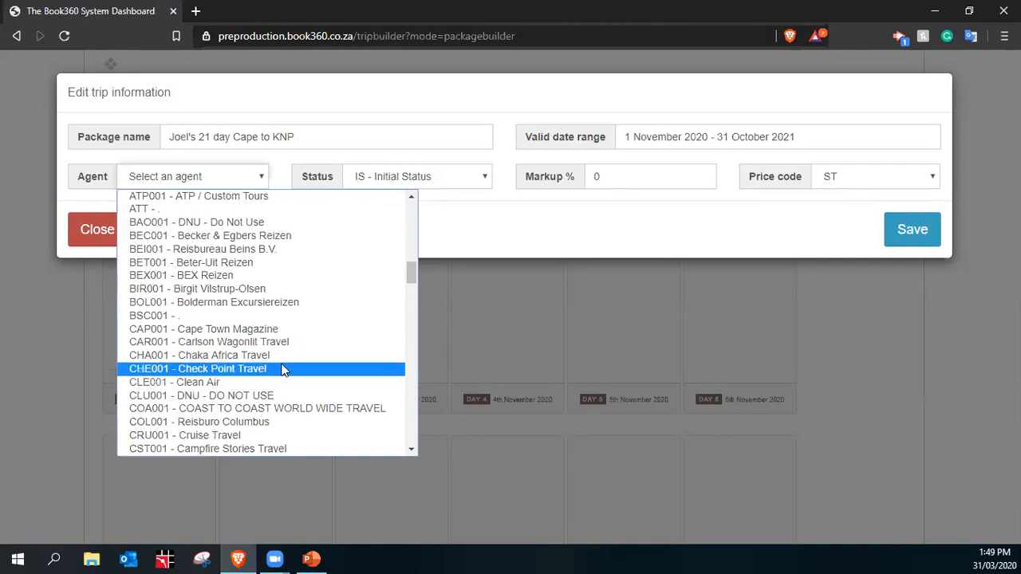
{"action": "type", "text": "zzz8"}
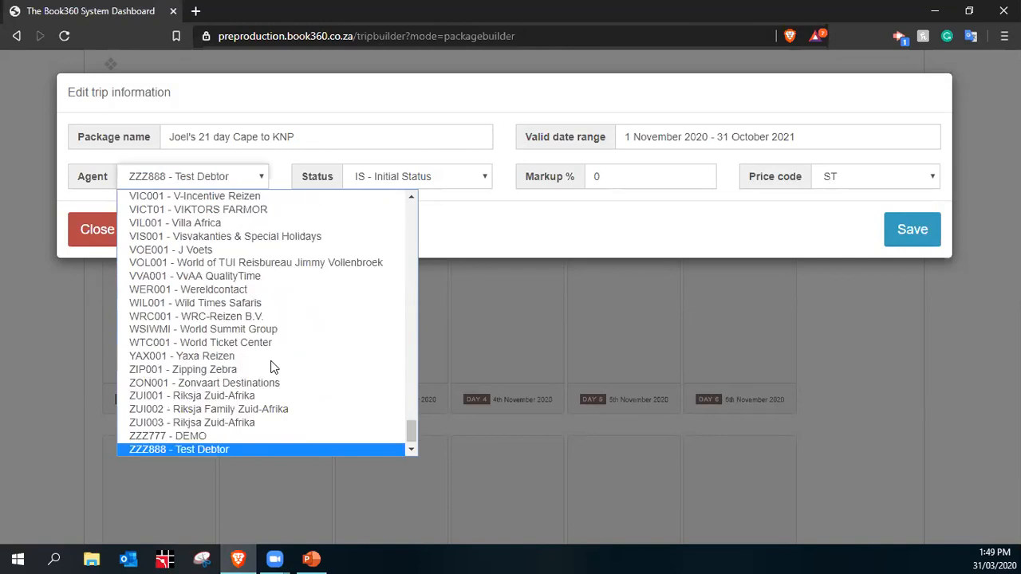
{"action": "key", "text": "Return"}
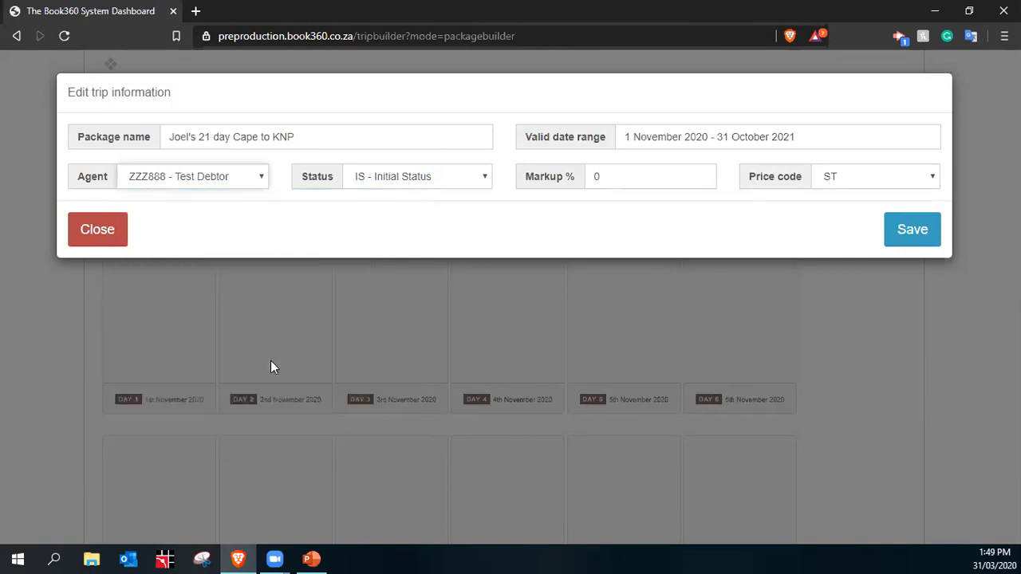
{"action": "left_click", "coordinate": [479, 182]}
{"action": "key", "text": "q"}
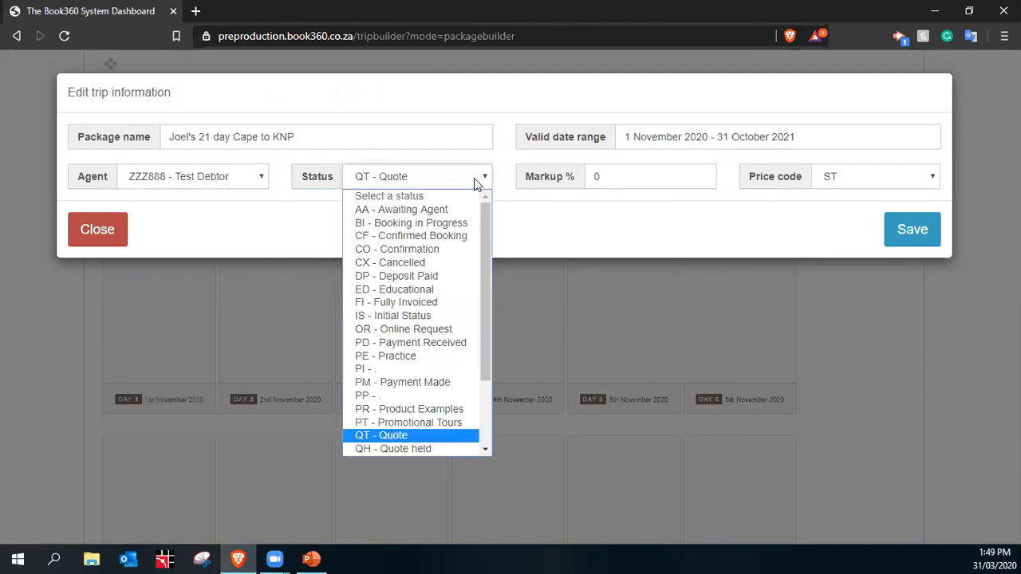
{"action": "key", "text": "Return"}
- Set the package's price code to TO and its markup to 15%, and save the trip information
{"action": "left_click", "coordinate": [630, 180]}
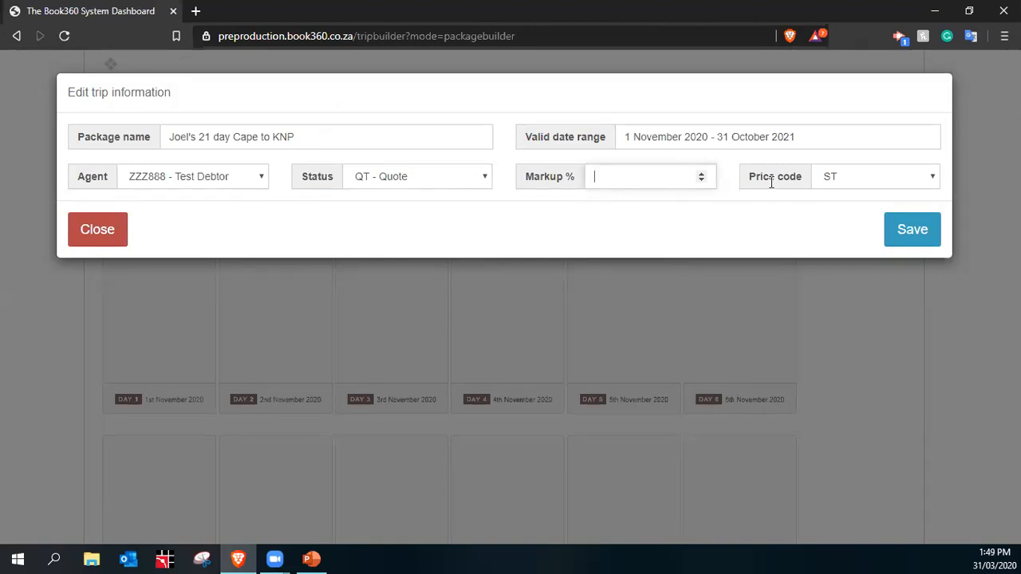
{"action": "left_click", "coordinate": [927, 177]}
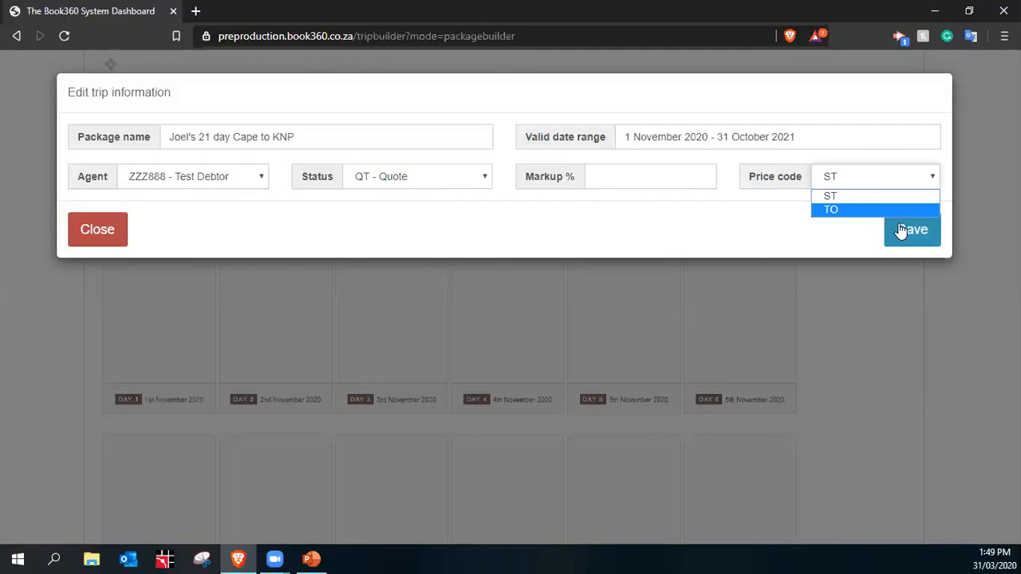
{"action": "left_click", "coordinate": [840, 211]}
{"action": "left_click", "coordinate": [628, 172]}
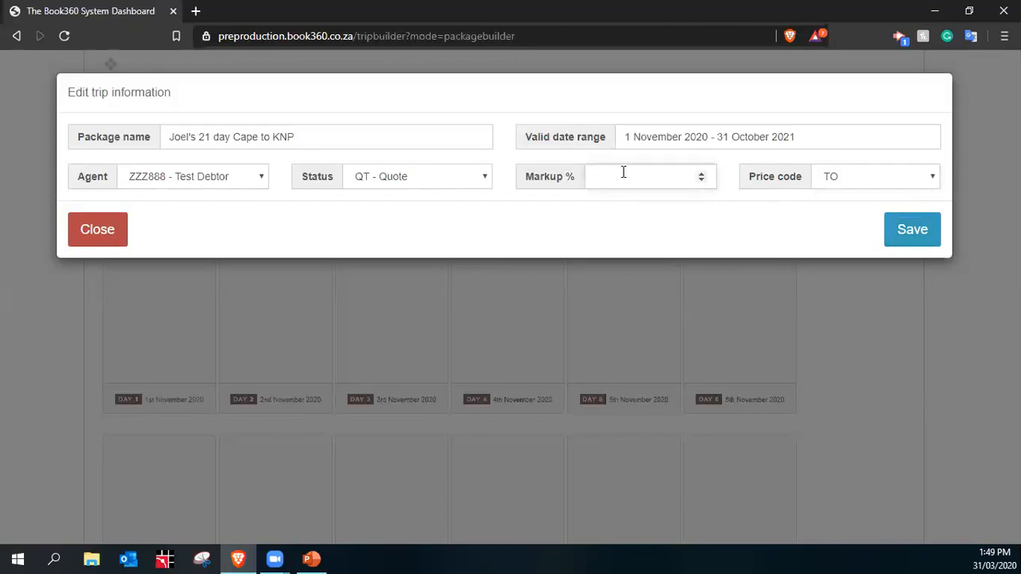
{"action": "type", "text": "15"}
{"action": "left_click", "coordinate": [914, 232]}
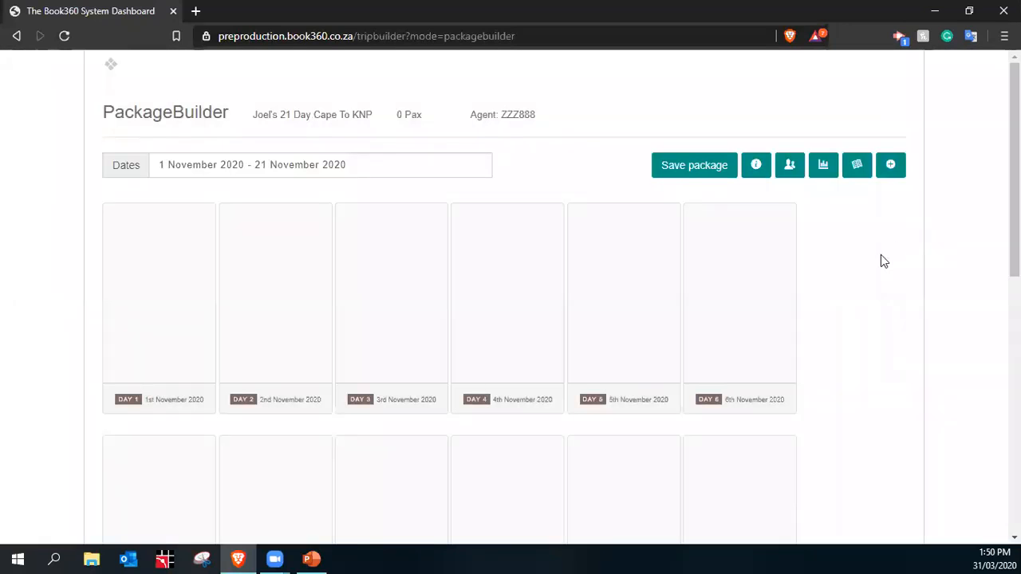
- Add a room to the package's Pax configuration and set its room type to Double
{"action": "left_click", "coordinate": [790, 168]}
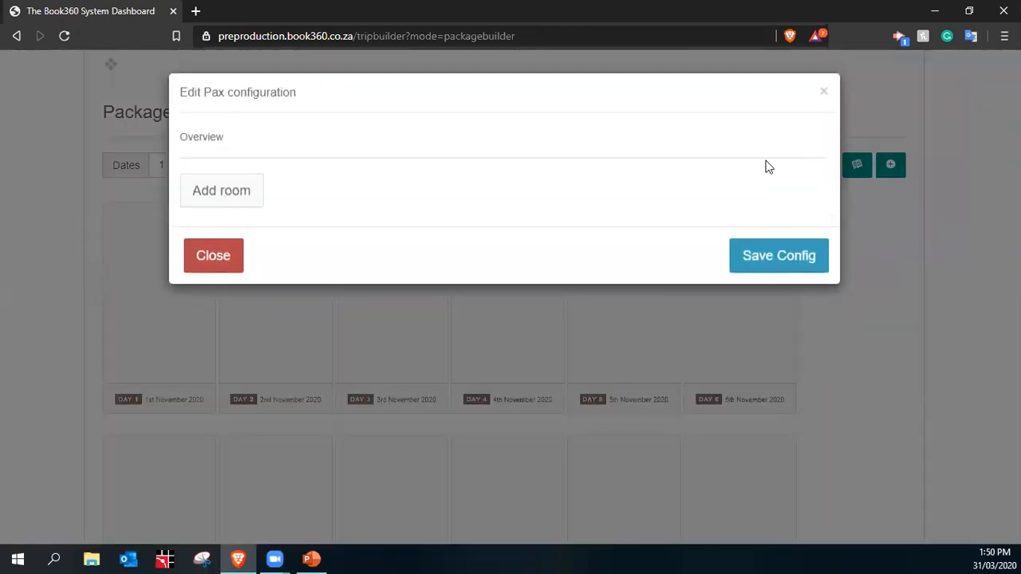
{"action": "left_click", "coordinate": [223, 198]}
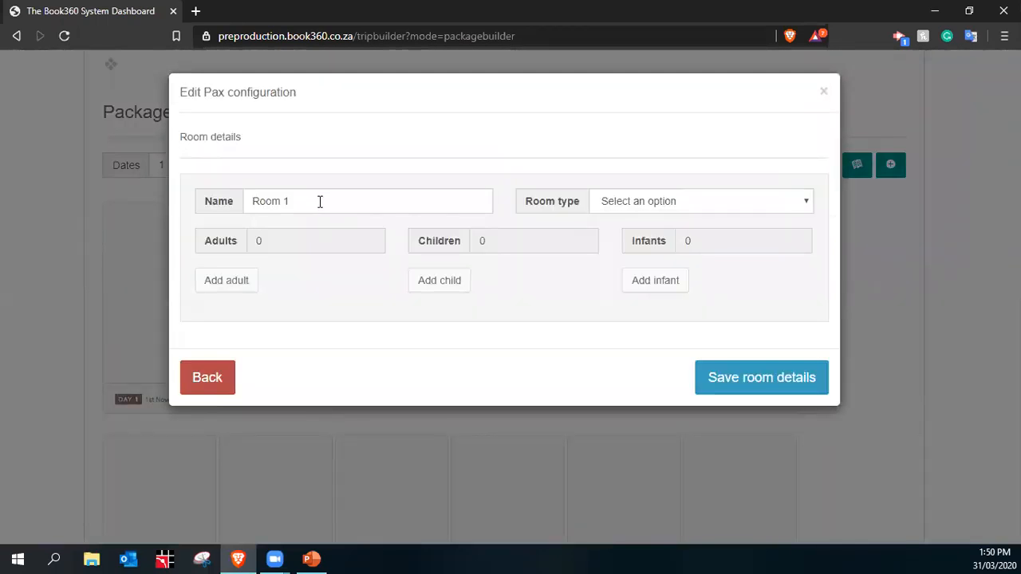
{"action": "left_click", "coordinate": [788, 201]}
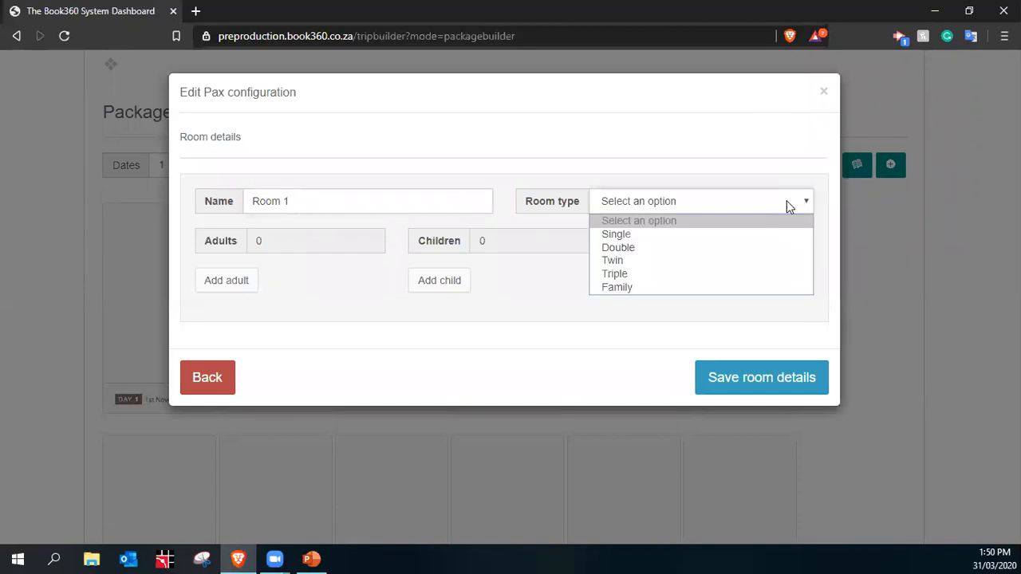
{"action": "left_click", "coordinate": [714, 248]}
- Add two adults to Room 1, naming them "mom" and "dad"
{"action": "left_click", "coordinate": [218, 284]}
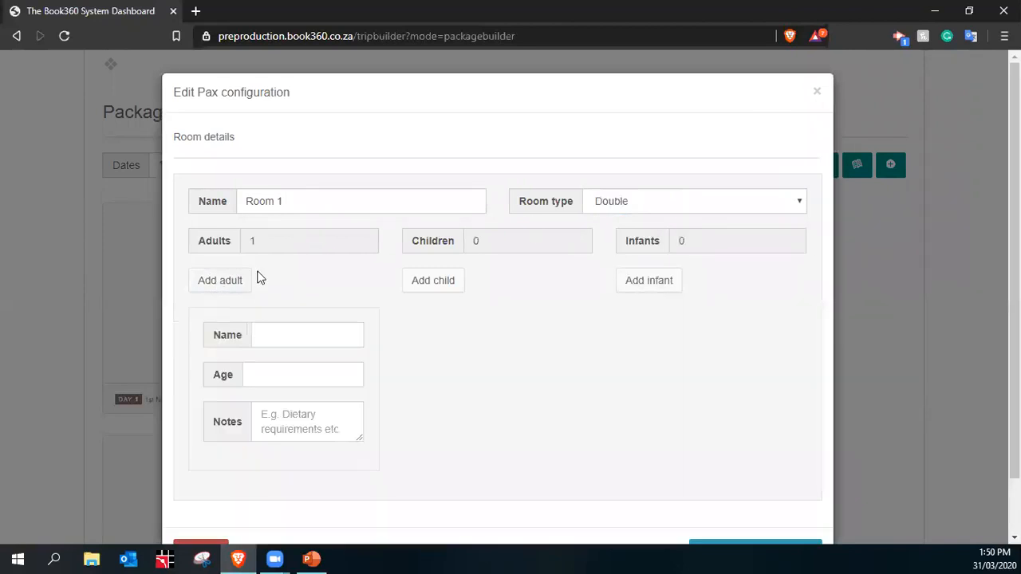
{"action": "left_click", "coordinate": [255, 324]}
{"action": "type", "text": "mom"}
{"action": "left_click", "coordinate": [213, 281]}
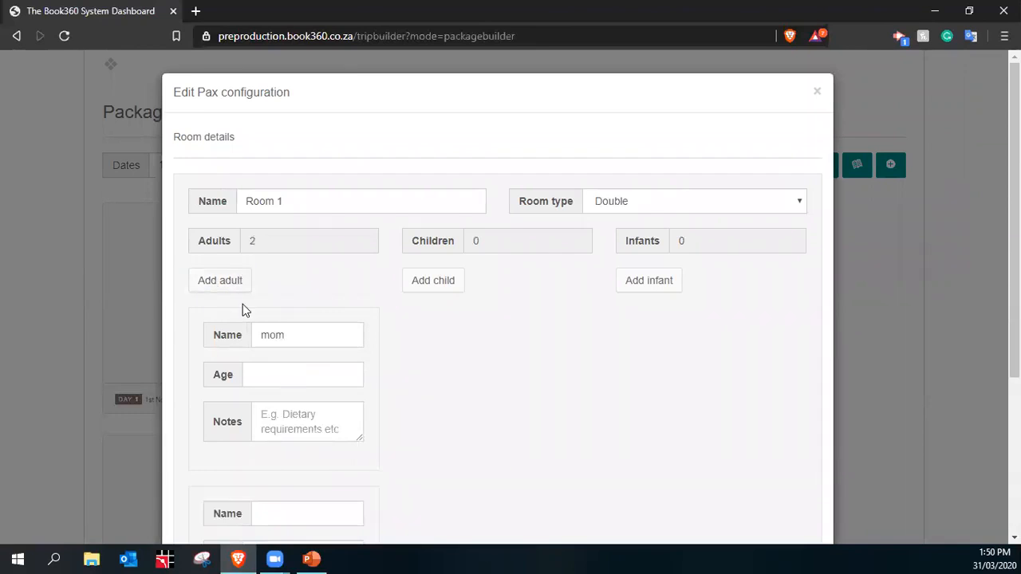
{"action": "scroll", "coordinate": [330, 433], "scroll_direction": "down", "scroll_amount": 3}
{"action": "left_click", "coordinate": [292, 294]}
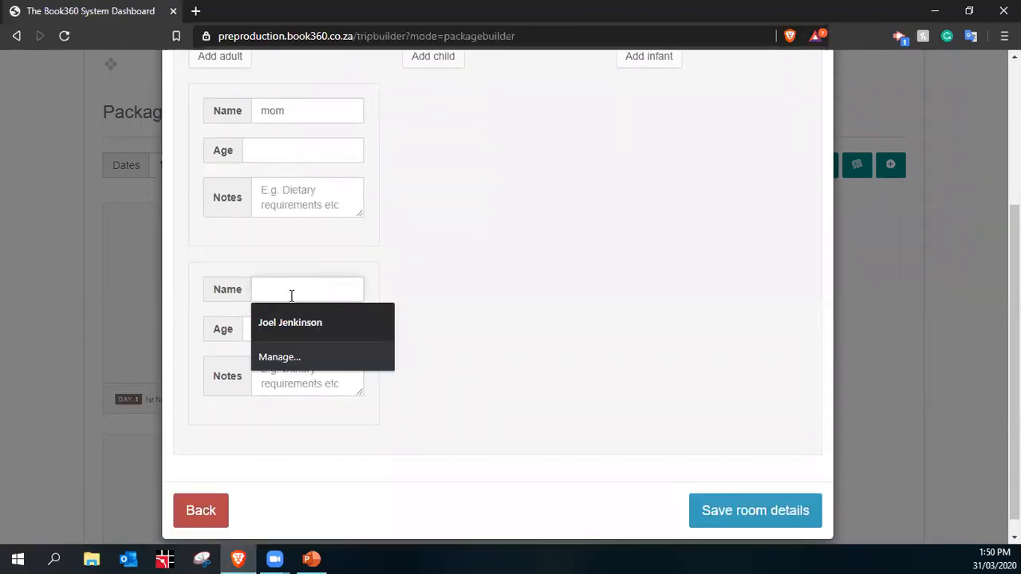
{"action": "type", "text": "dad"}
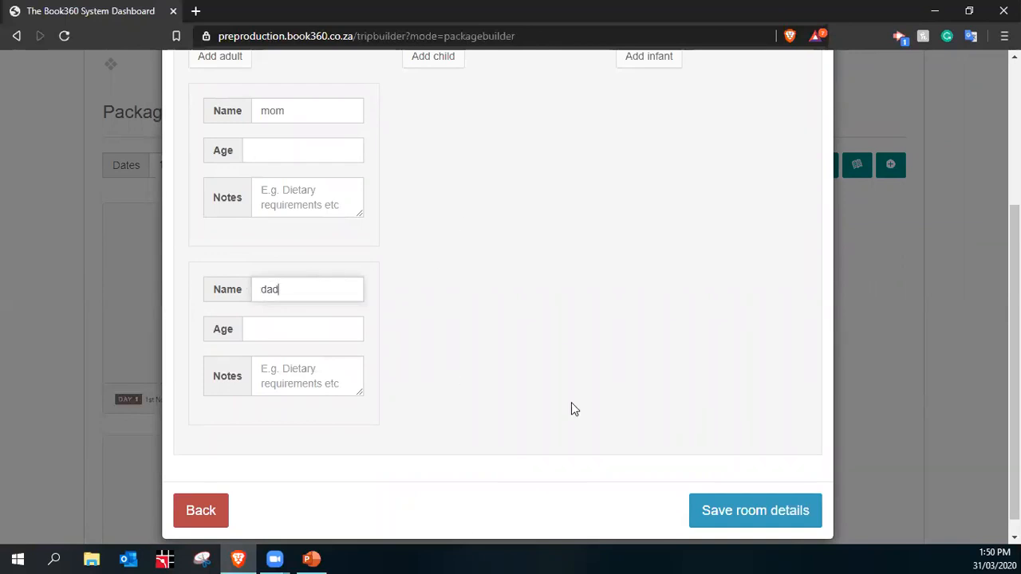
- Save Room 1's details and the package's Pax configuration
{"action": "scroll", "coordinate": [553, 295], "scroll_direction": "up", "scroll_amount": 5}
{"action": "scroll", "coordinate": [604, 426], "scroll_direction": "down", "scroll_amount": 5}
{"action": "left_click", "coordinate": [749, 510]}
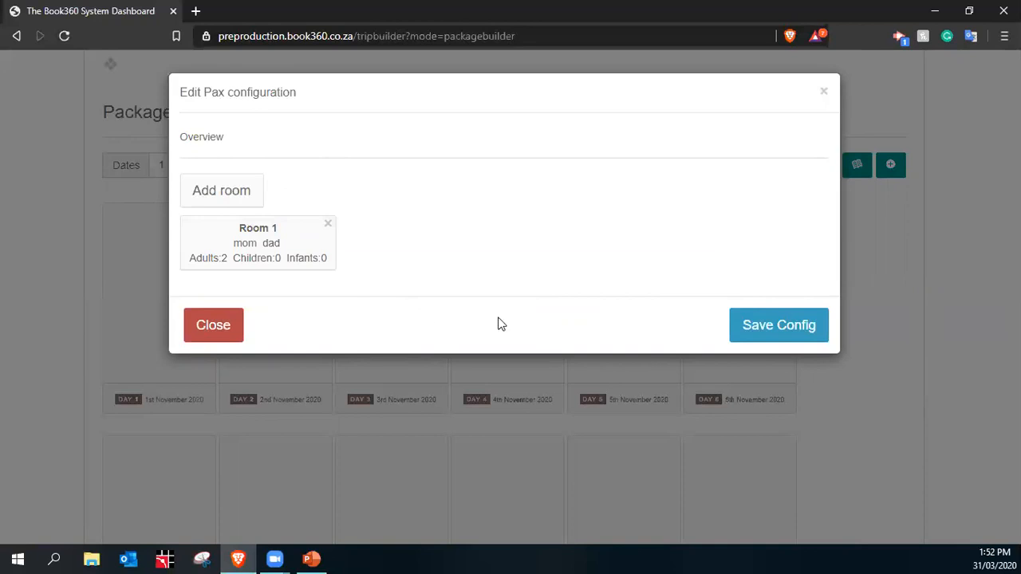
{"action": "left_click", "coordinate": [768, 332]}
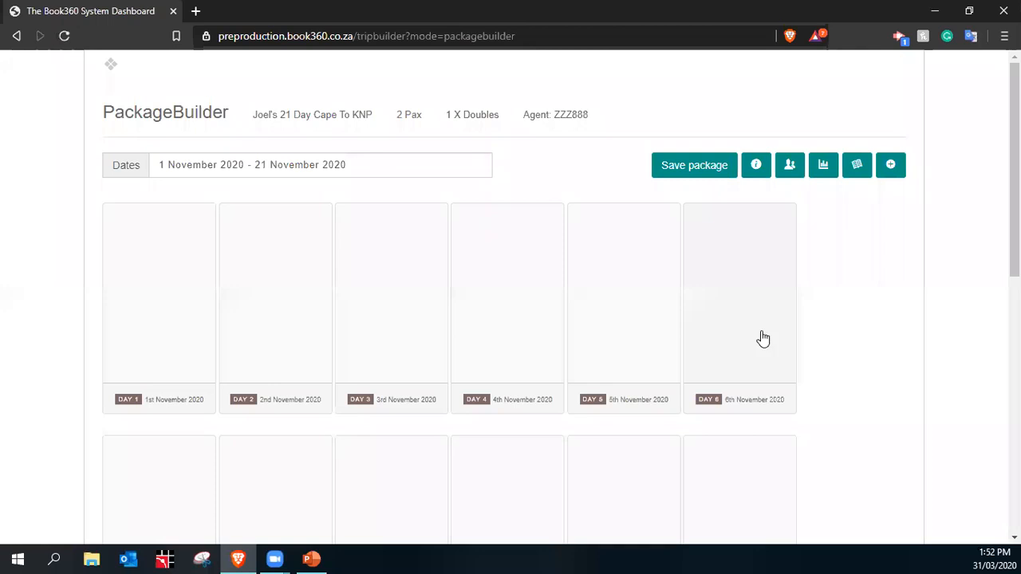
- Start a Meet & greet service line on Day 1, 1st November 2020
{"action": "left_click", "coordinate": [169, 329]}
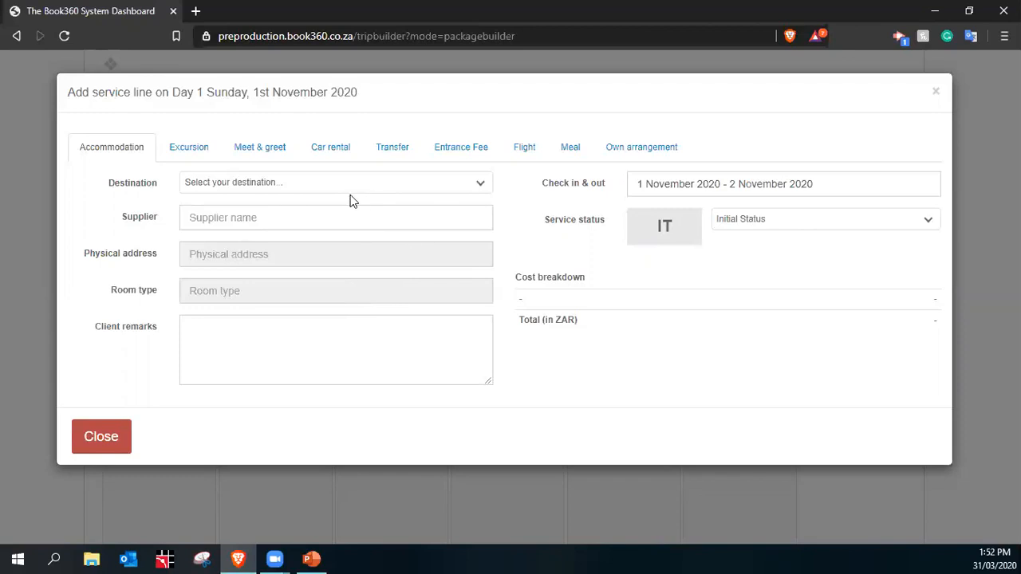
{"action": "left_click", "coordinate": [273, 151]}
{"action": "left_click", "coordinate": [237, 219]}
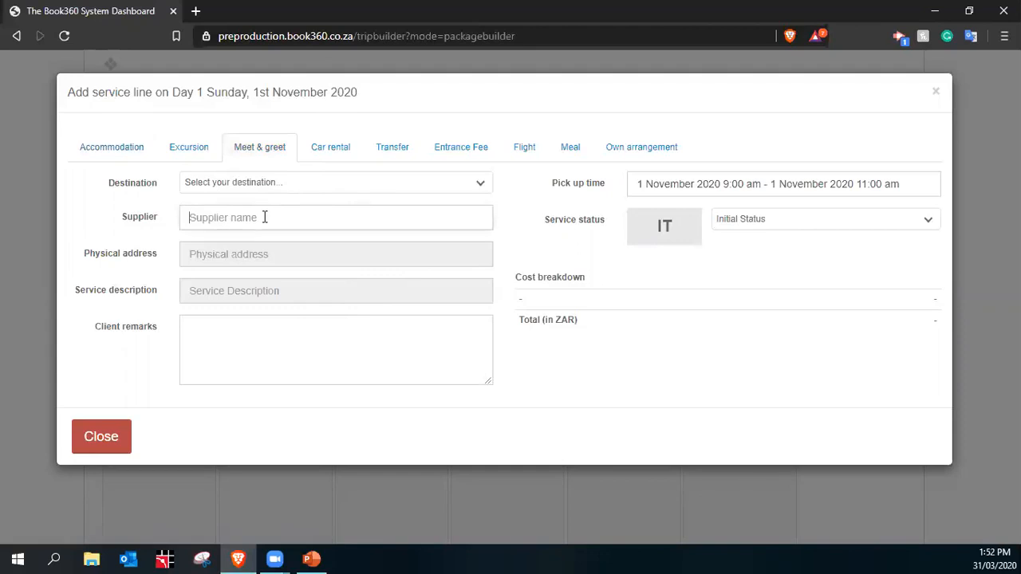
{"action": "type", "text": "joh"}
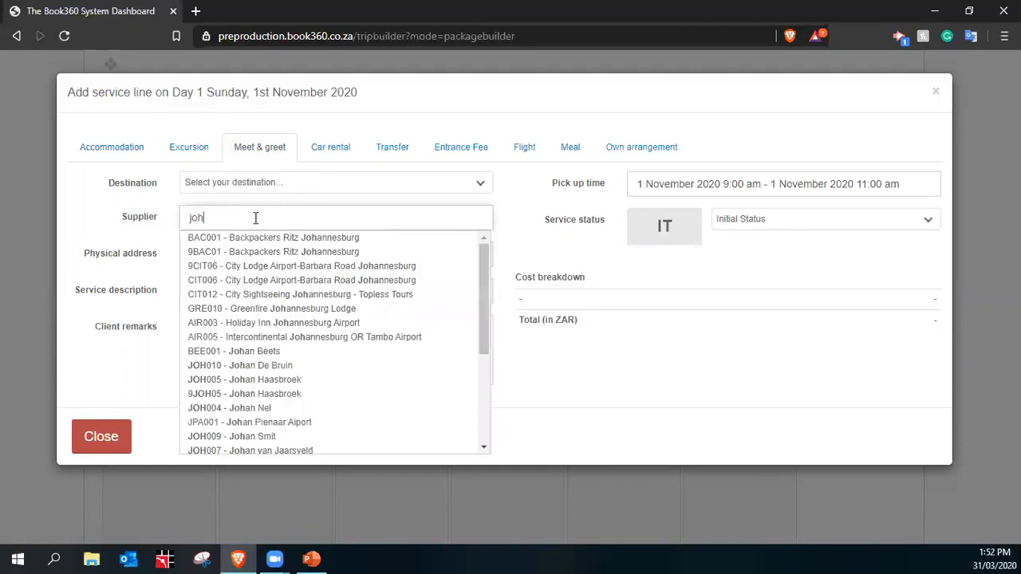
{"action": "type", "text": "nny"}
{"action": "key", "text": "BackSpace"}
{"action": "key", "text": "BackSpace"}
{"action": "key", "text": "BackSpace"}
{"action": "key", "text": "BackSpace"}
{"action": "key", "text": "BackSpace"}
{"action": "key", "text": "BackSpace"}
- Choose supplier JOH002 - Meljo Tours and select its service Meet and Greet at Cape Town Airport per person (Max 4 Pax)
{"action": "type", "text": "mel"}
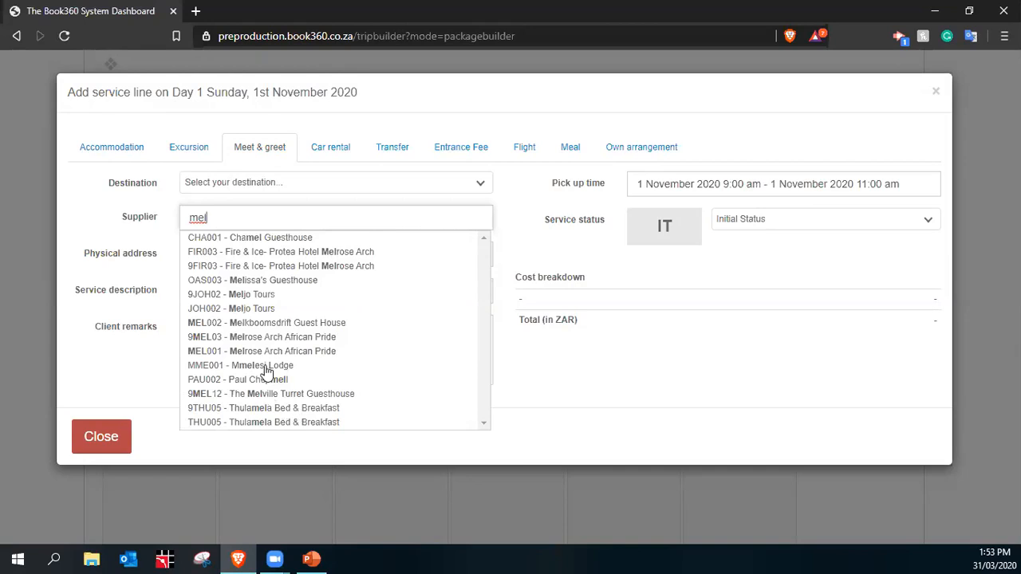
{"action": "left_click", "coordinate": [257, 311]}
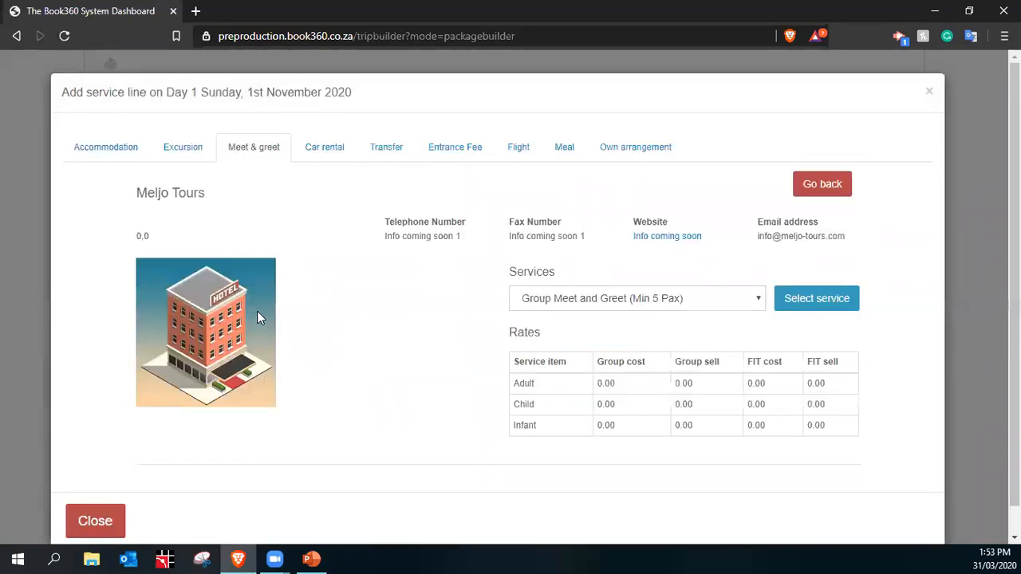
{"action": "scroll", "coordinate": [361, 339], "scroll_direction": "down", "scroll_amount": 1}
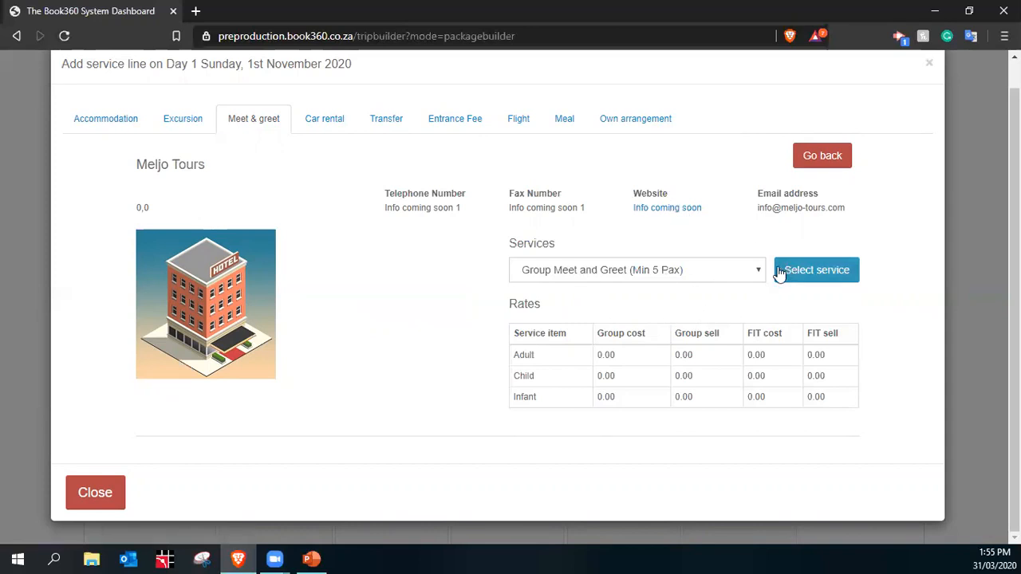
{"action": "left_click", "coordinate": [737, 269]}
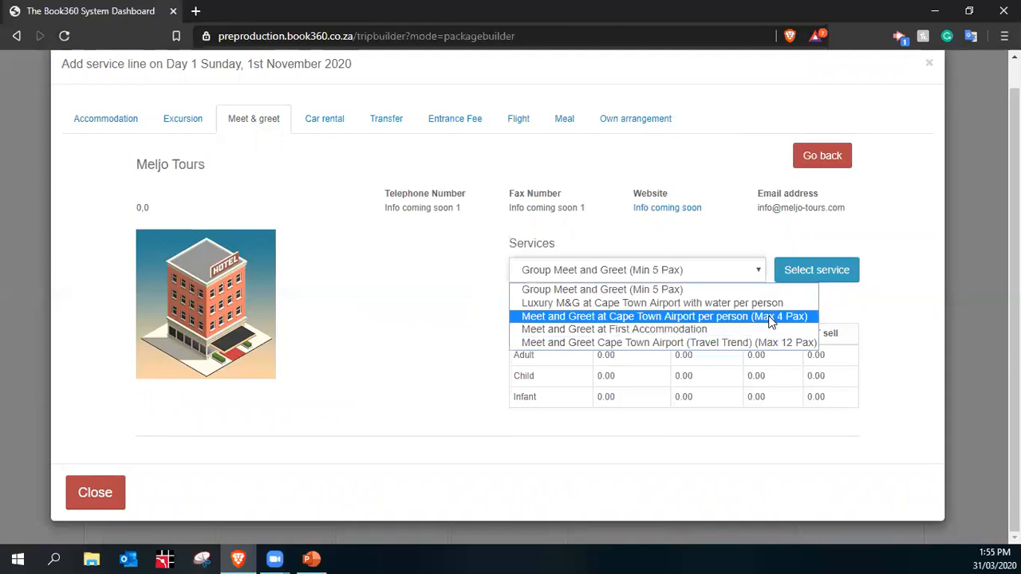
{"action": "left_click", "coordinate": [692, 317]}
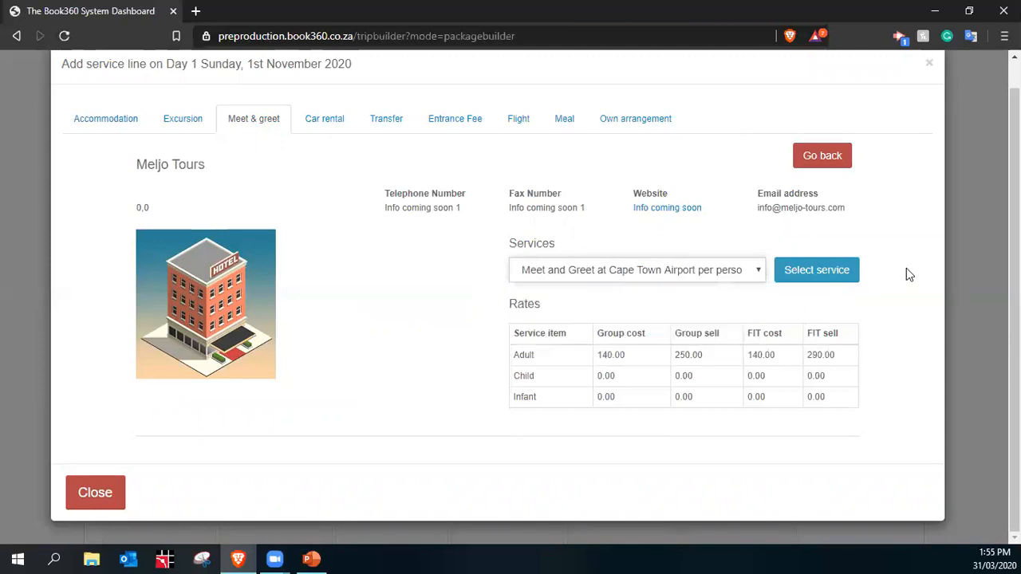
{"action": "left_click", "coordinate": [833, 271]}
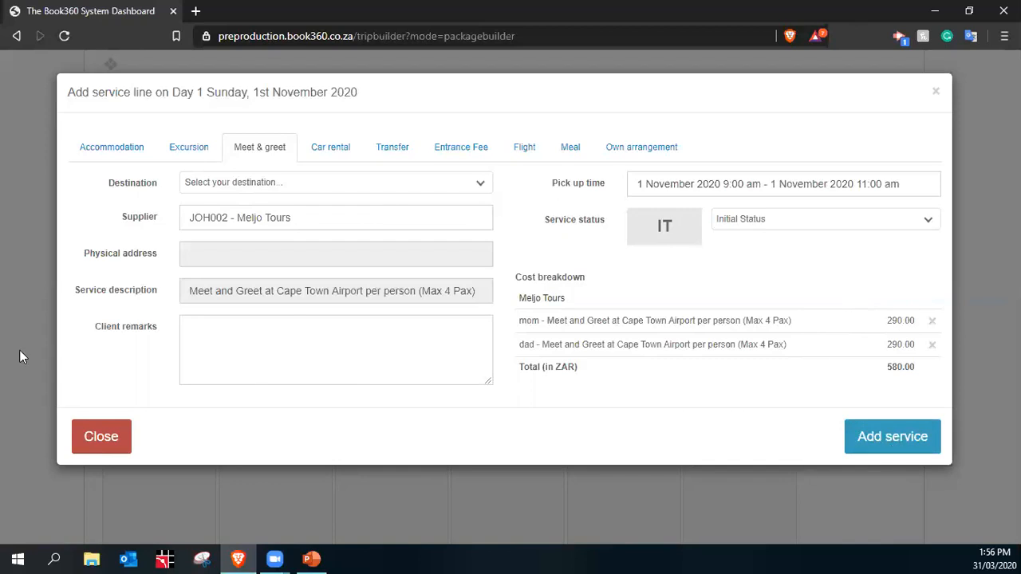
- Examine the meet and greet's client remarks, pick up time and physical address fields
{"action": "left_click", "coordinate": [225, 347]}
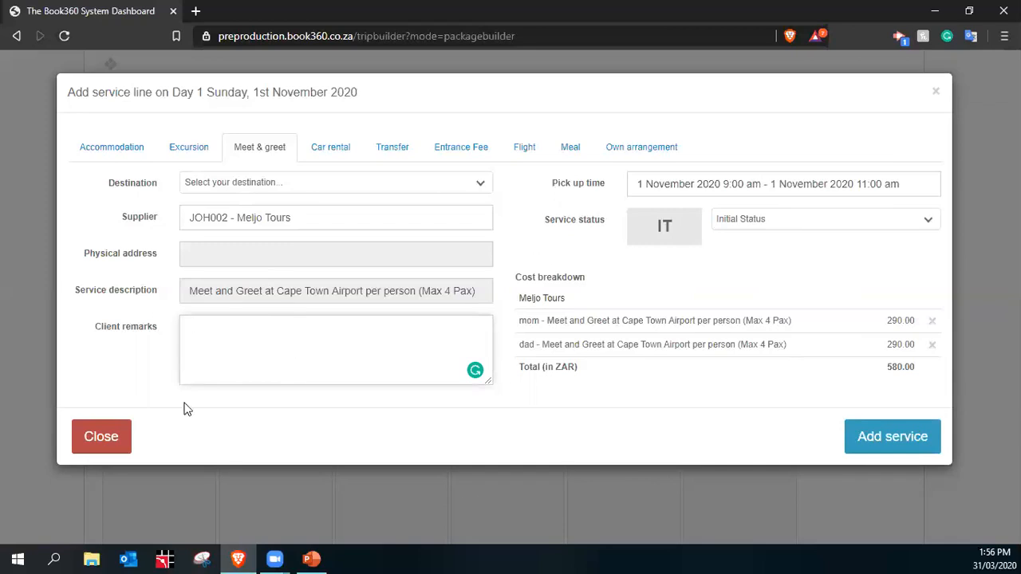
{"action": "left_click_drag", "start_coordinate": [163, 331], "coordinate": [121, 324]}
{"action": "left_click", "coordinate": [111, 328]}
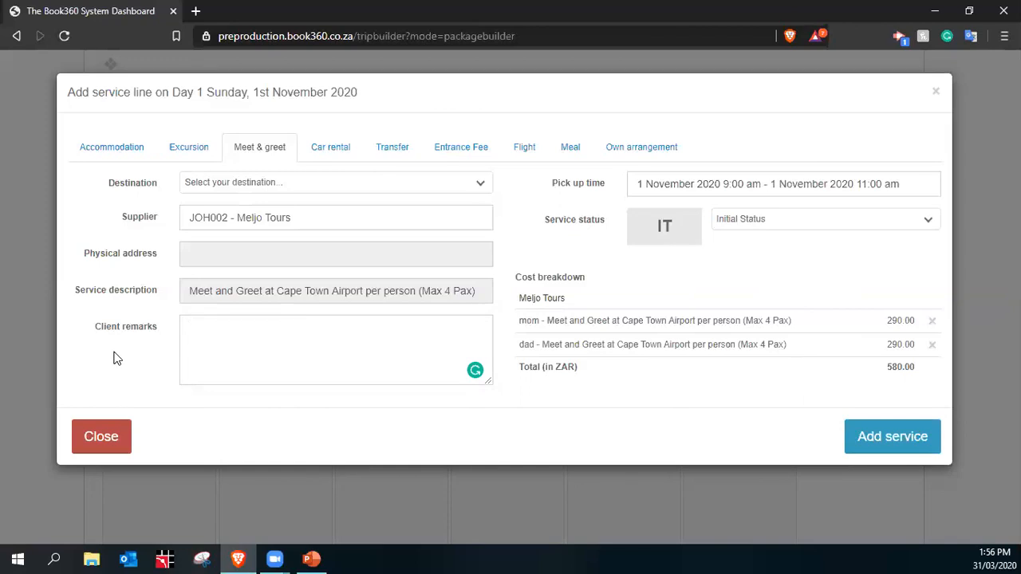
{"action": "left_click", "coordinate": [372, 360]}
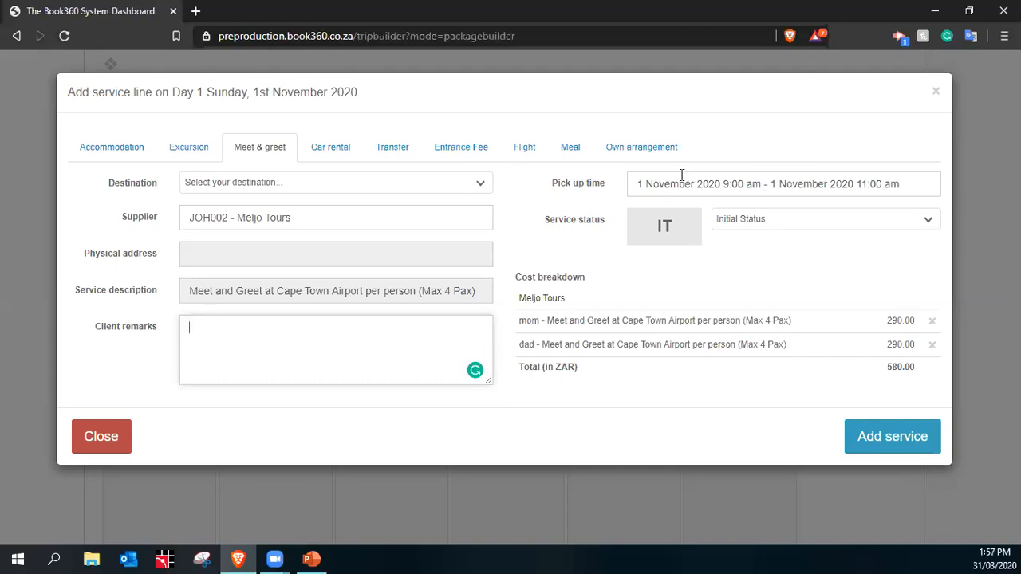
{"action": "left_click", "coordinate": [711, 181]}
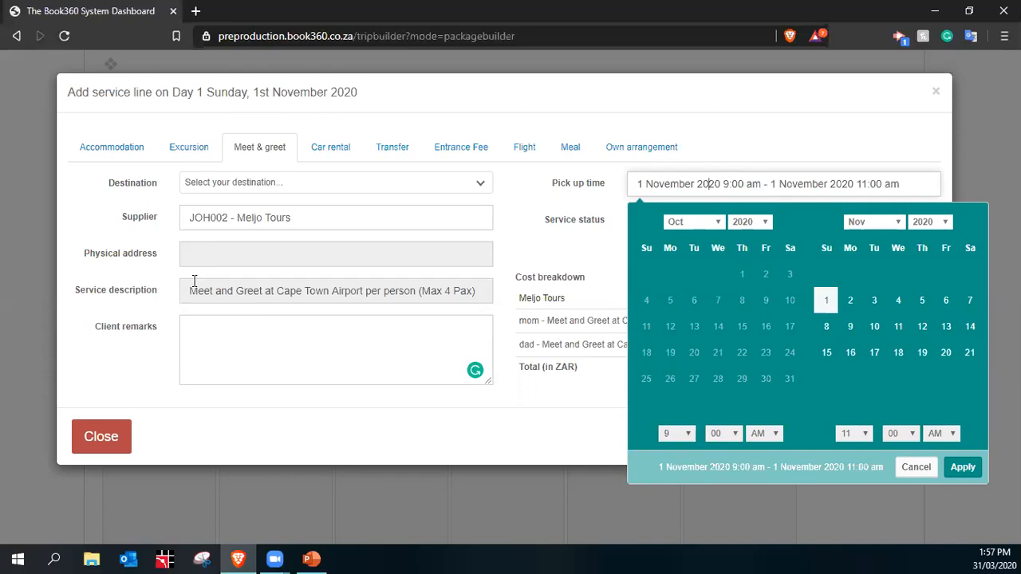
{"action": "left_click", "coordinate": [205, 254]}
{"action": "double_click", "coordinate": [206, 254]}
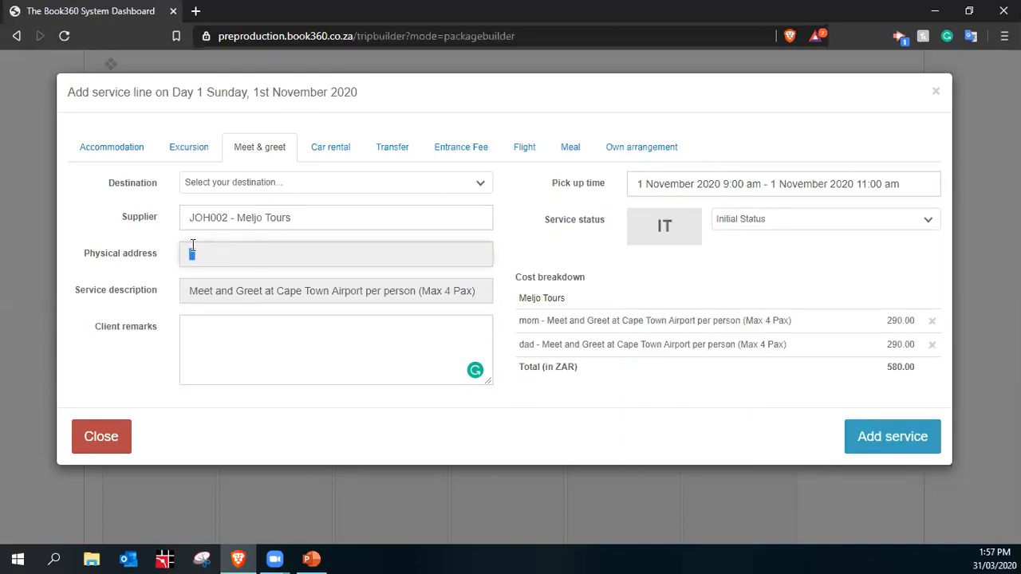
{"action": "left_click", "coordinate": [241, 342]}
{"action": "left_click", "coordinate": [343, 253]}
{"action": "left_click", "coordinate": [241, 351]}
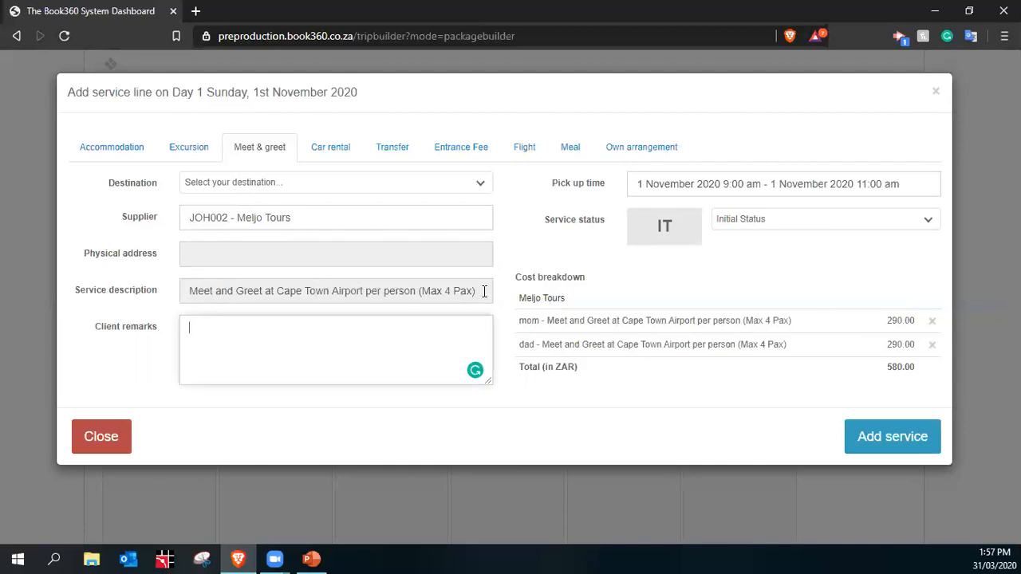
{"action": "left_click", "coordinate": [189, 337]}
- Set the pick up time to 1 November 2020 9:00 pm - 11:00 pm and add the meet and greet service to Day 1
{"action": "left_click", "coordinate": [744, 182]}
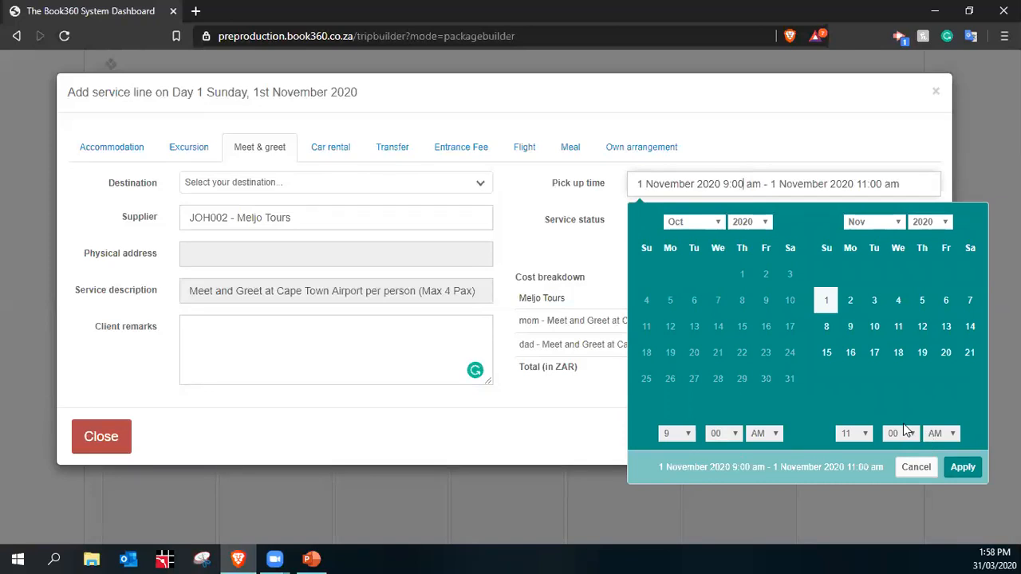
{"action": "left_click", "coordinate": [684, 437]}
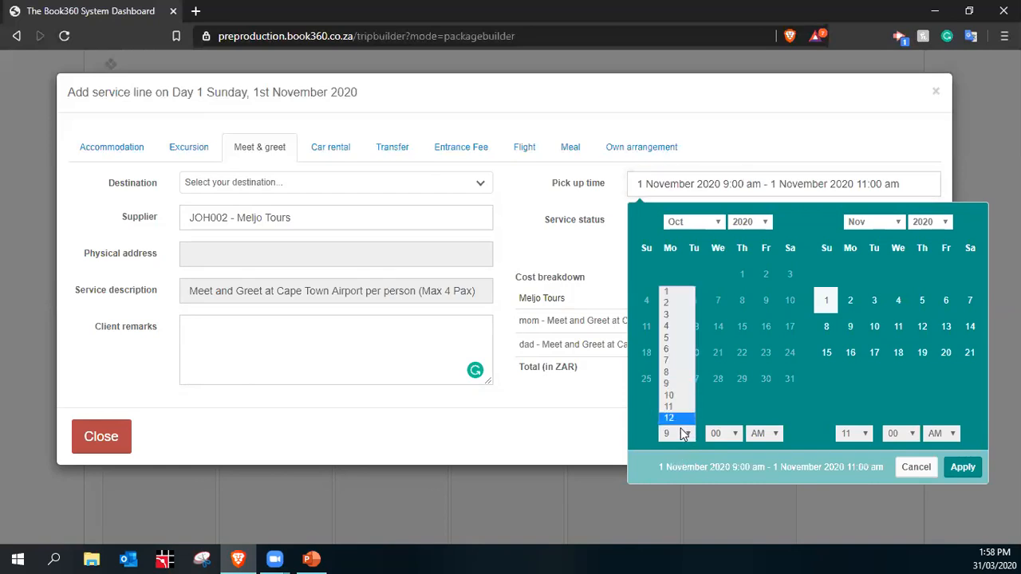
{"action": "left_click", "coordinate": [675, 383]}
{"action": "left_click", "coordinate": [771, 435]}
{"action": "left_click", "coordinate": [761, 460]}
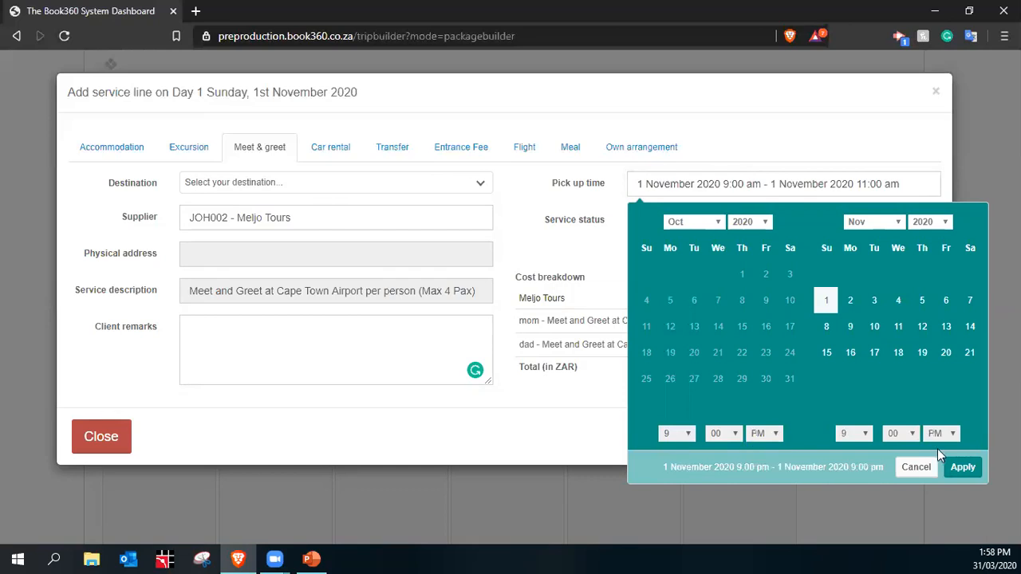
{"action": "left_click", "coordinate": [865, 435]}
{"action": "left_click", "coordinate": [853, 406]}
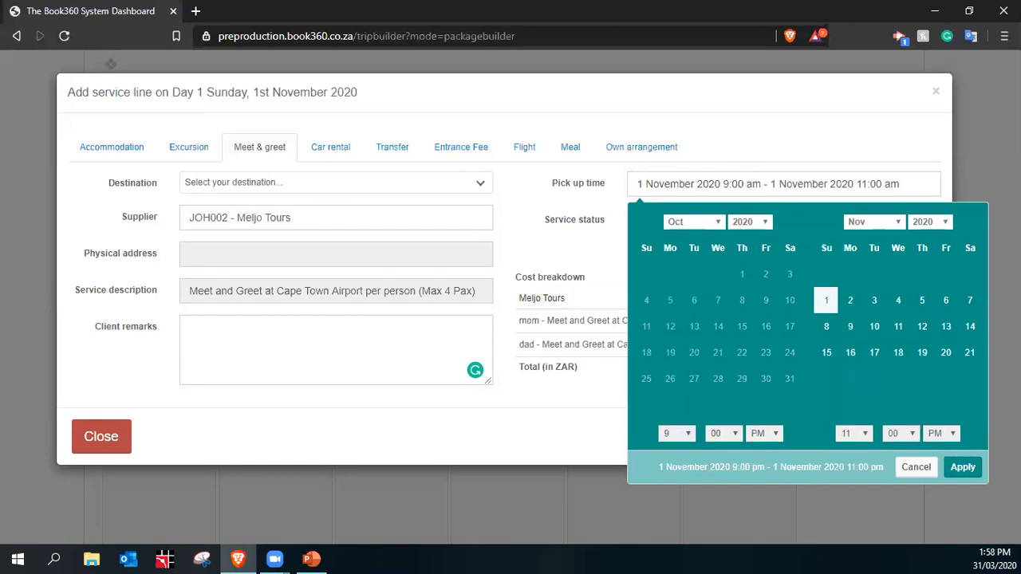
{"action": "left_click", "coordinate": [963, 468]}
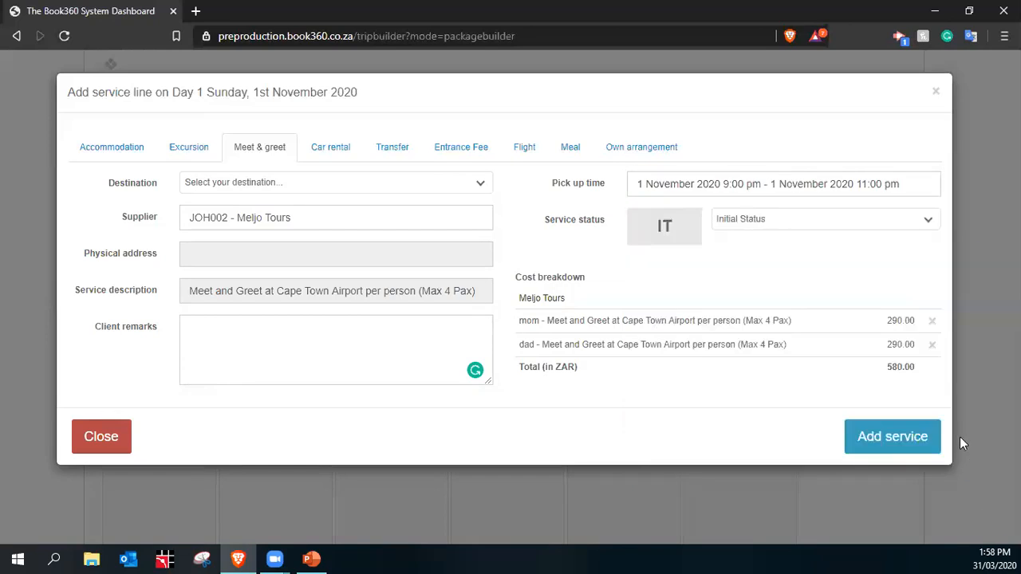
{"action": "left_click", "coordinate": [893, 437]}
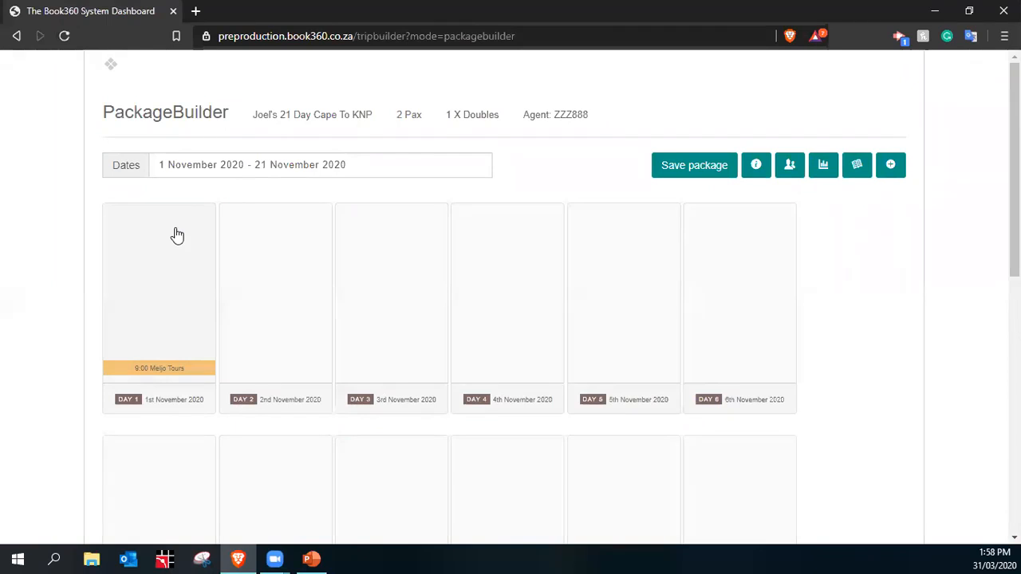
- Review the details of the Meljo Tours meet and greet on Day 1
{"action": "left_click", "coordinate": [164, 307]}
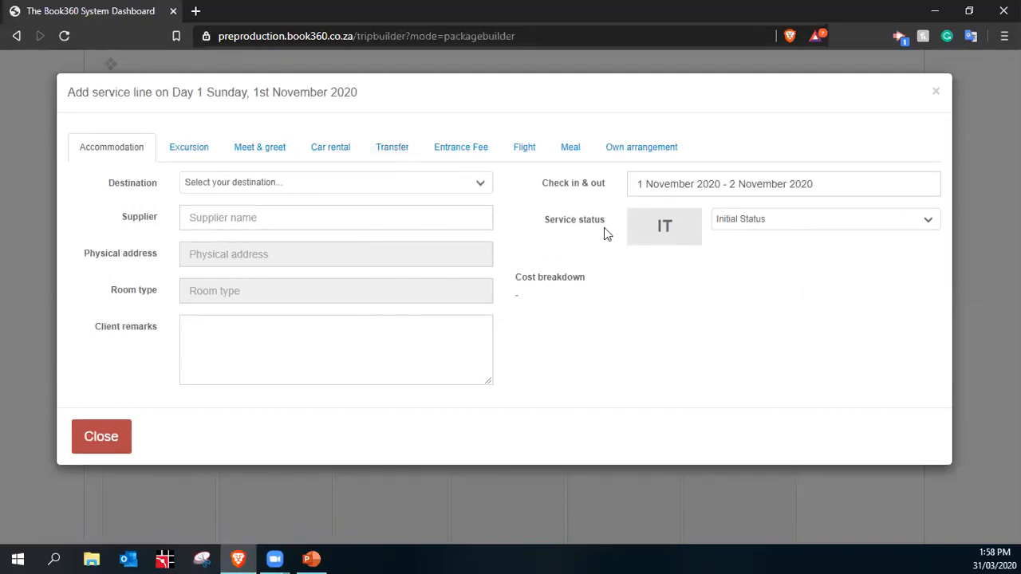
{"action": "left_click", "coordinate": [936, 96]}
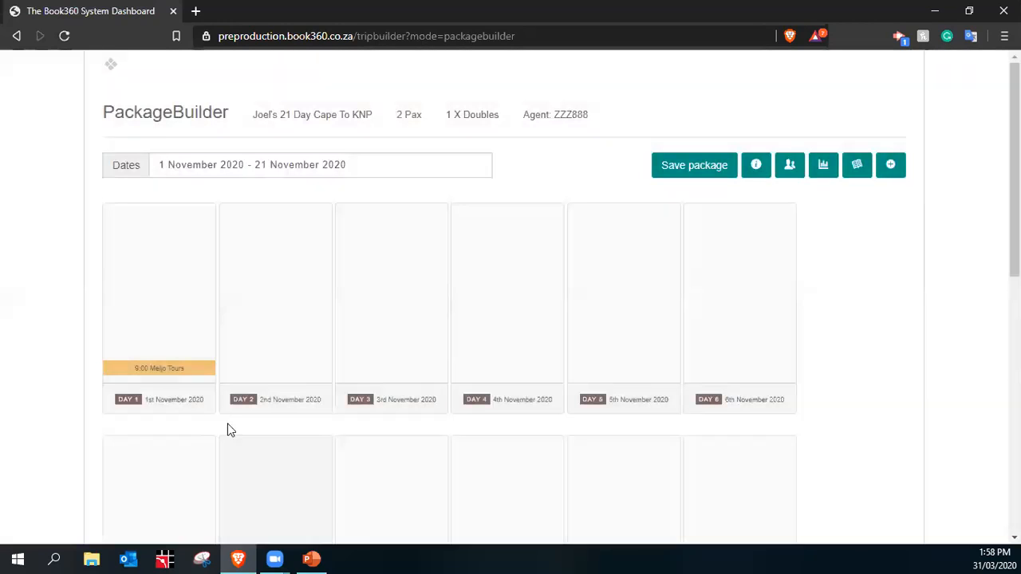
{"action": "left_click", "coordinate": [199, 369]}
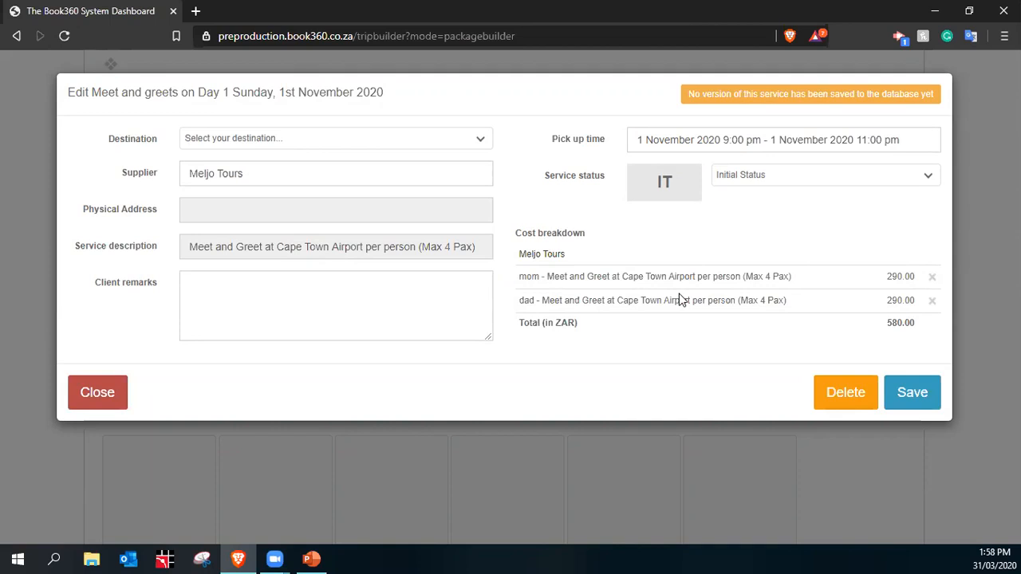
{"action": "left_click", "coordinate": [104, 403]}
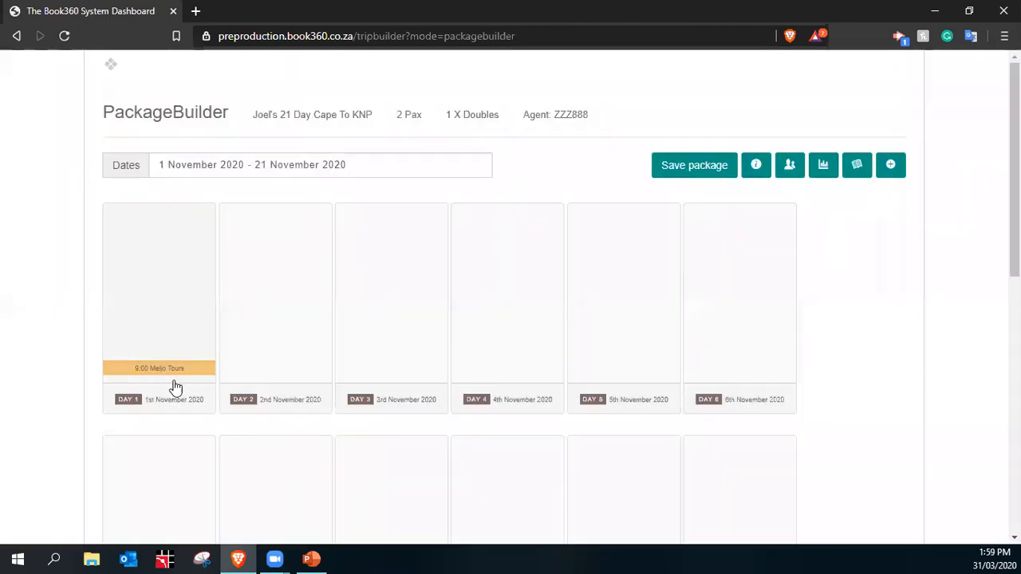
- Save the Meljo Tours service on Day 1 and the whole package
{"action": "left_click", "coordinate": [172, 373]}
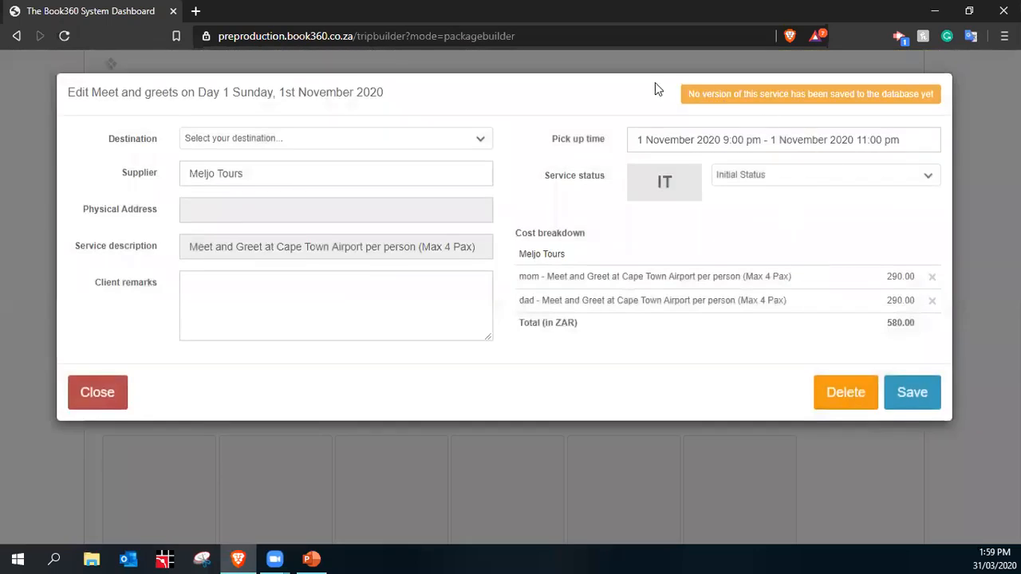
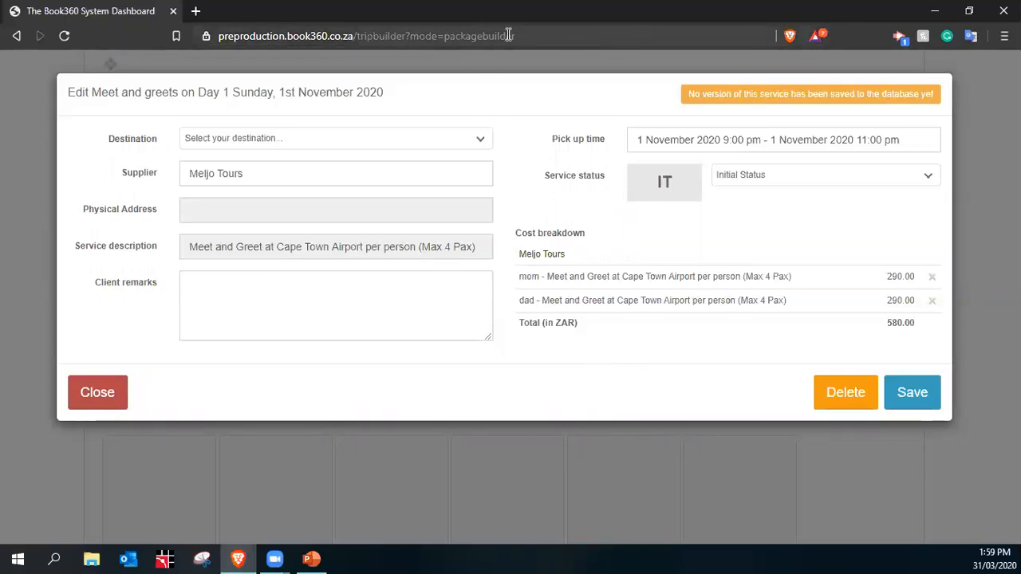
{"action": "left_click", "coordinate": [911, 399]}
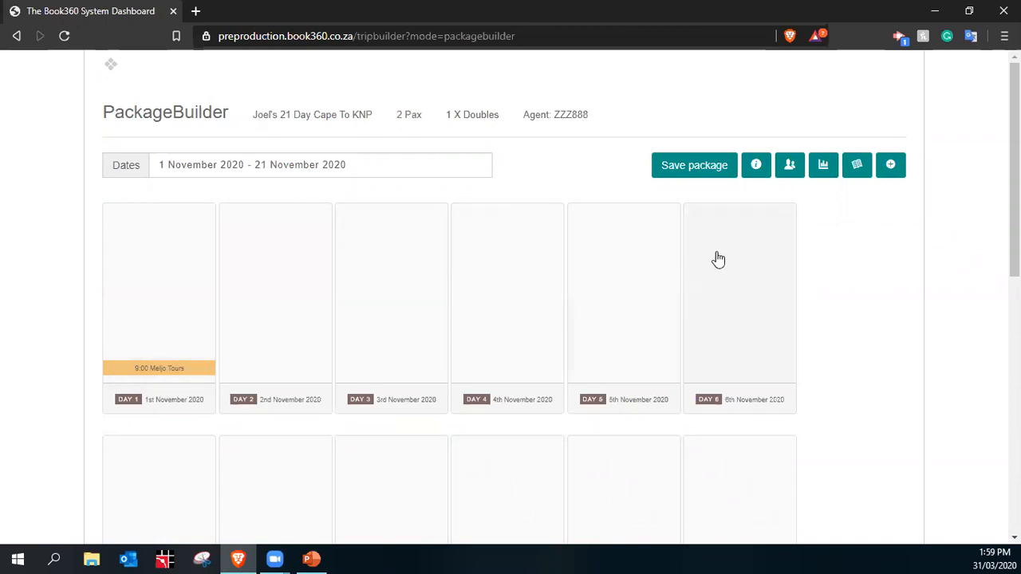
{"action": "left_click", "coordinate": [691, 165]}
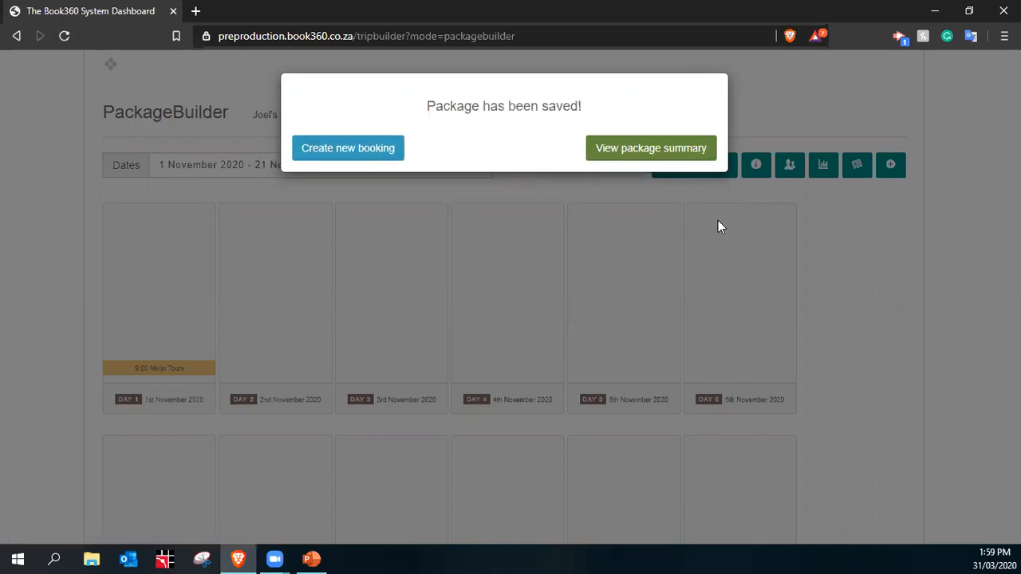
- Open the package summary and examine the package's ID in the address, name, validity dates, creation date and status
{"action": "left_click", "coordinate": [671, 155]}
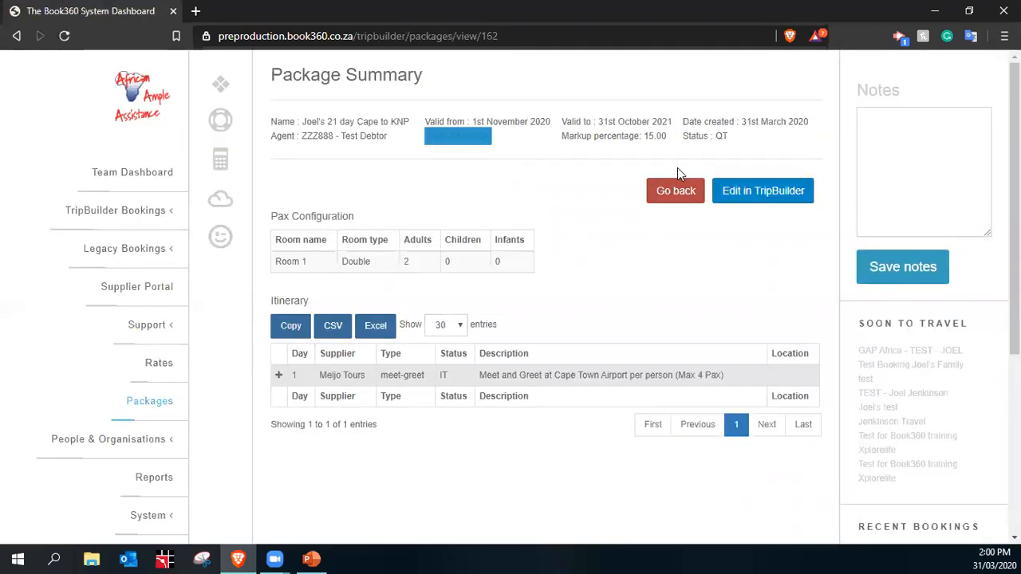
{"action": "left_click", "coordinate": [463, 37]}
{"action": "left_click_drag", "start_coordinate": [500, 37], "coordinate": [479, 37]}
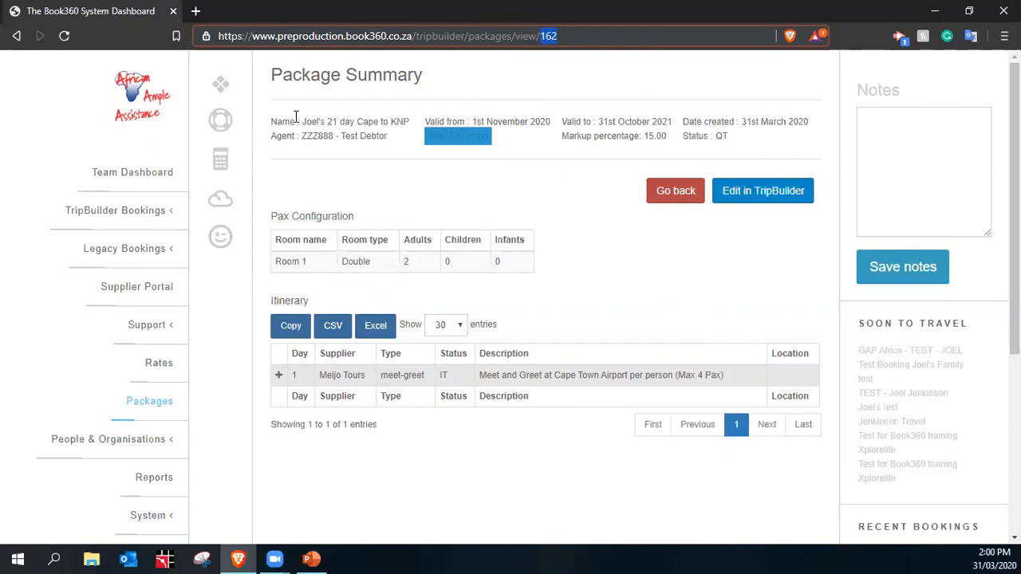
{"action": "left_click_drag", "start_coordinate": [303, 122], "coordinate": [526, 121]}
{"action": "left_click_drag", "start_coordinate": [599, 121], "coordinate": [672, 121]}
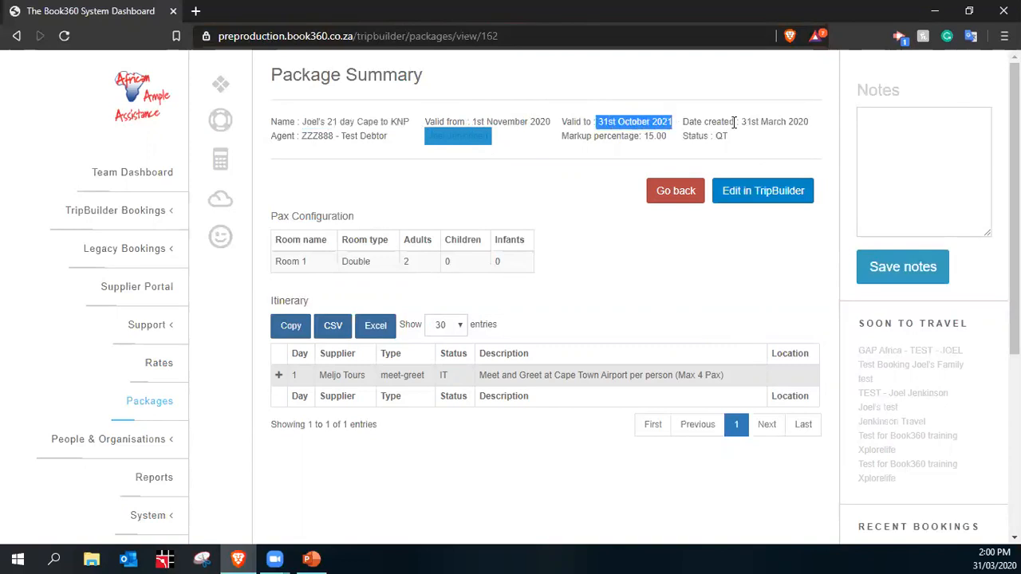
{"action": "left_click_drag", "start_coordinate": [740, 121], "coordinate": [809, 121]}
{"action": "left_click_drag", "start_coordinate": [728, 136], "coordinate": [721, 136]}
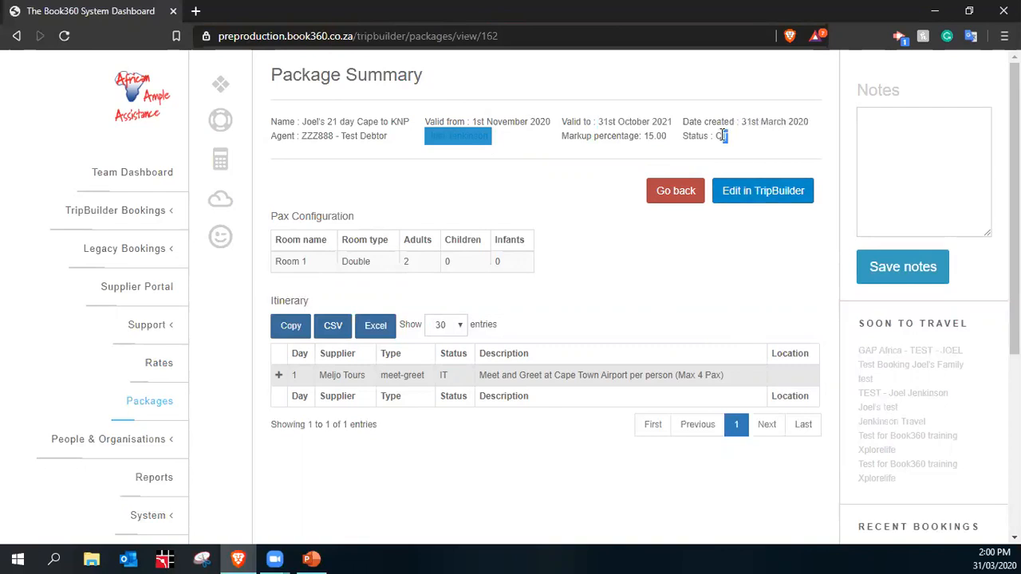
- Examine the markup percentage, agent and consultant details in the package summary
{"action": "left_click", "coordinate": [642, 147]}
{"action": "left_click_drag", "start_coordinate": [638, 135], "coordinate": [676, 136]}
{"action": "left_click_drag", "start_coordinate": [387, 136], "coordinate": [302, 138]}
{"action": "left_click", "coordinate": [501, 142]}
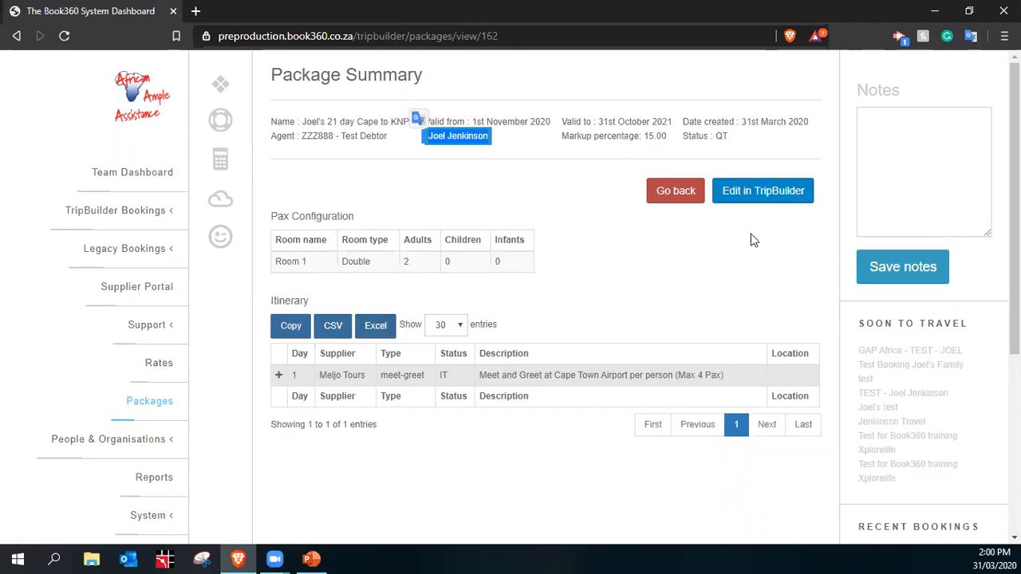
- Open the saved package for editing in PackageBuilder and check the package ID in the address
{"action": "left_click", "coordinate": [767, 195]}
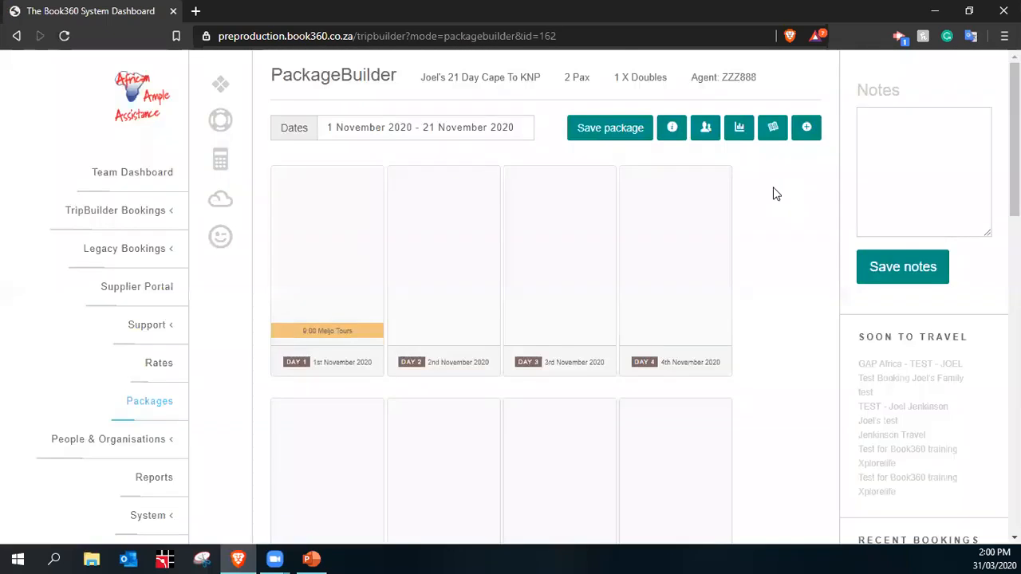
{"action": "left_click", "coordinate": [499, 33]}
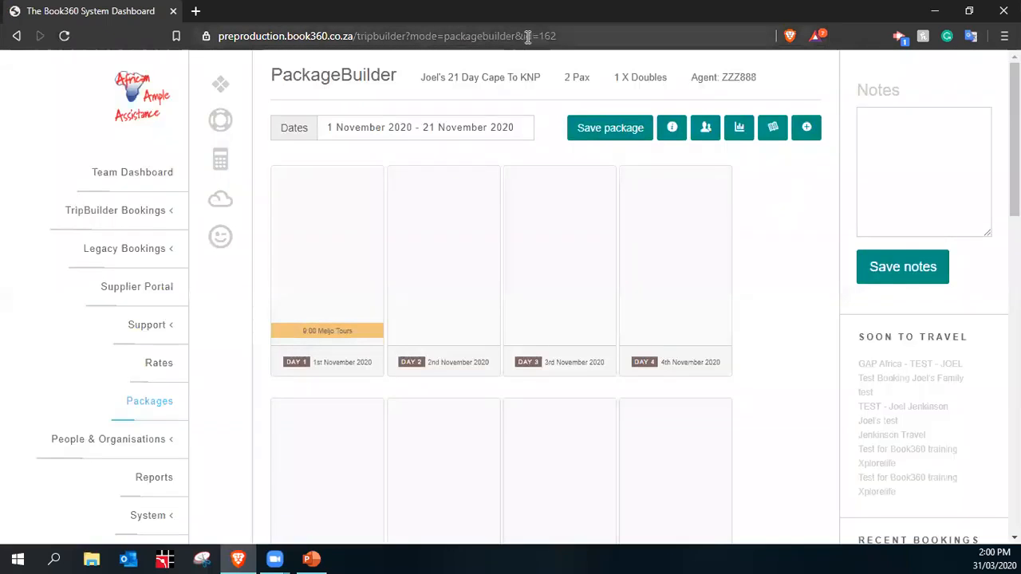
{"action": "left_click_drag", "start_coordinate": [558, 35], "coordinate": [526, 35]}
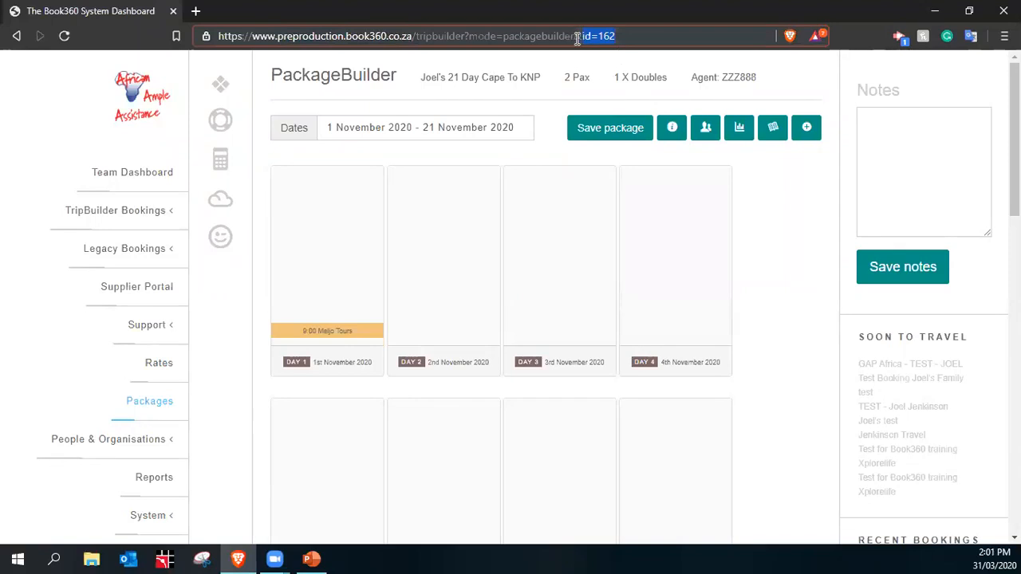
{"action": "left_click", "coordinate": [795, 244]}
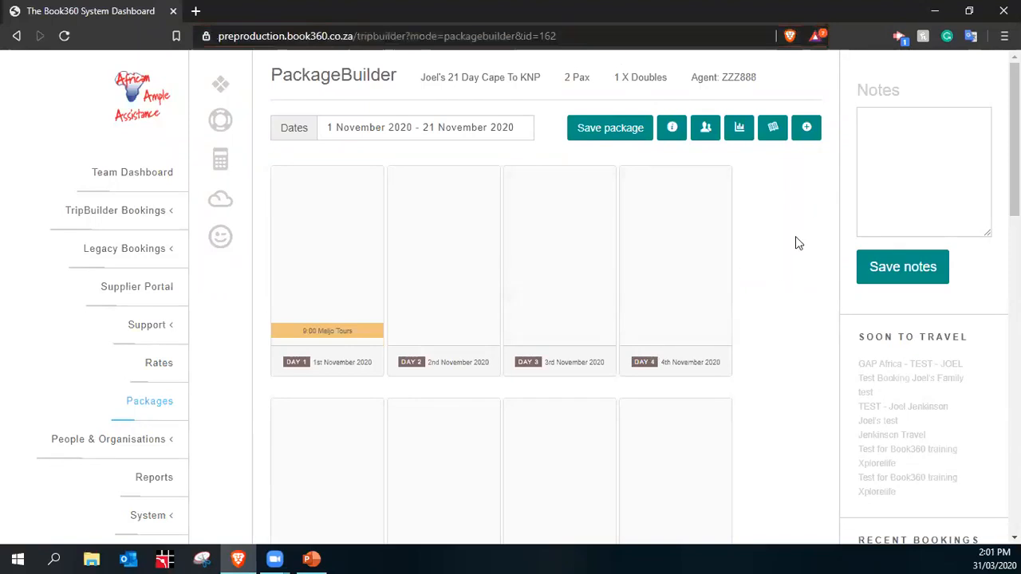
- Start an accommodation service line on Day 1 and choose SWE003 - Sweet Lemon Guest House as the supplier
{"action": "left_click", "coordinate": [333, 285]}
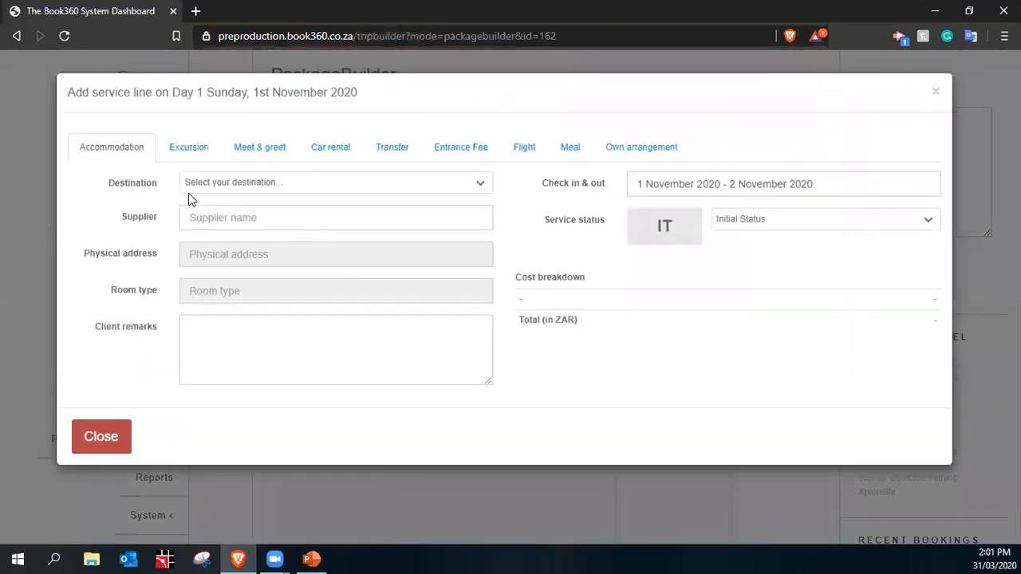
{"action": "left_click", "coordinate": [276, 217]}
{"action": "type", "text": "sweet"}
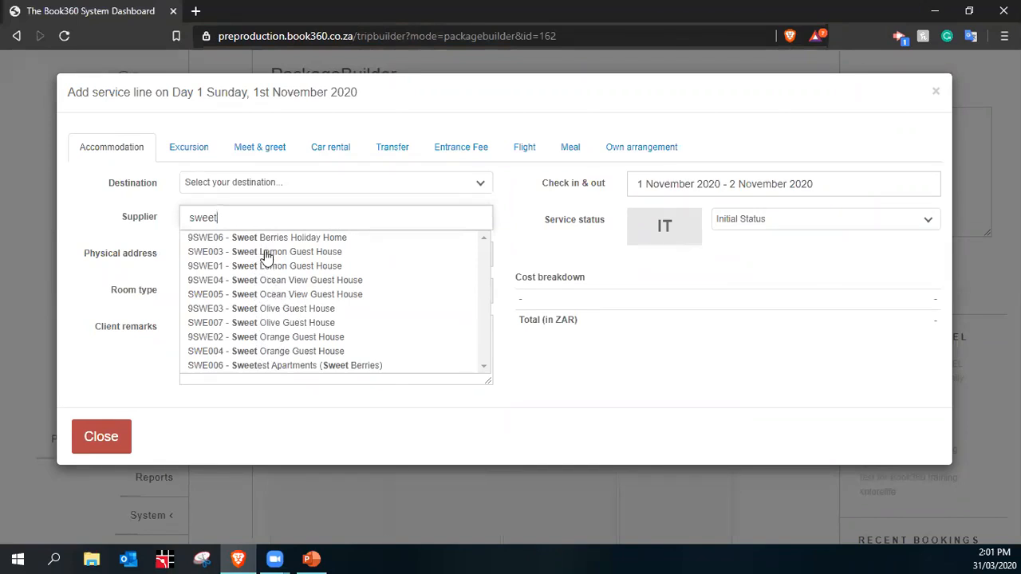
{"action": "left_click", "coordinate": [209, 252]}
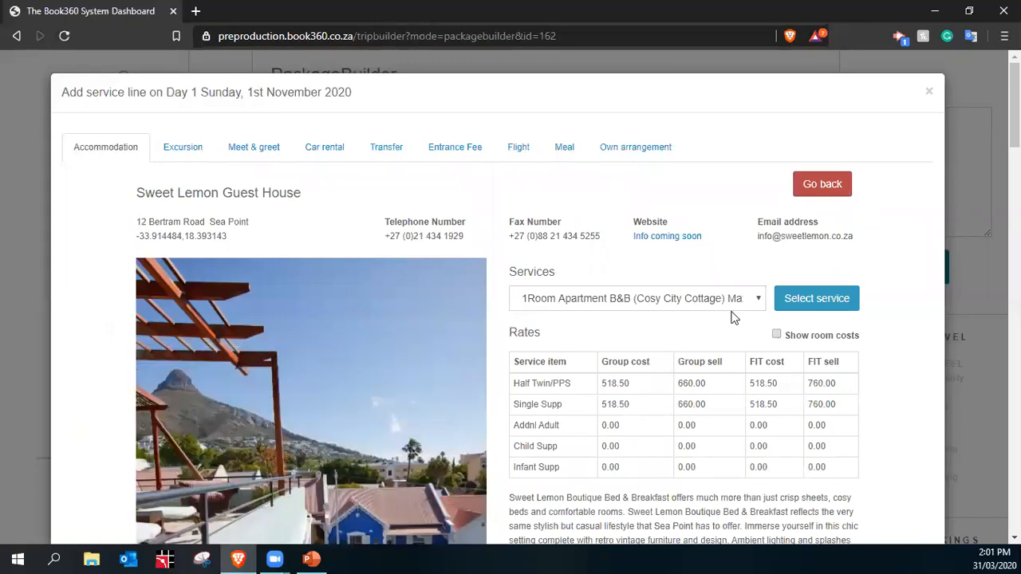
- Review the guest house's rates, description and photos, and add its 1Room Apartment B&B (Cosy City Cottage) service to Day 1
{"action": "scroll", "coordinate": [729, 312], "scroll_direction": "down", "scroll_amount": 1}
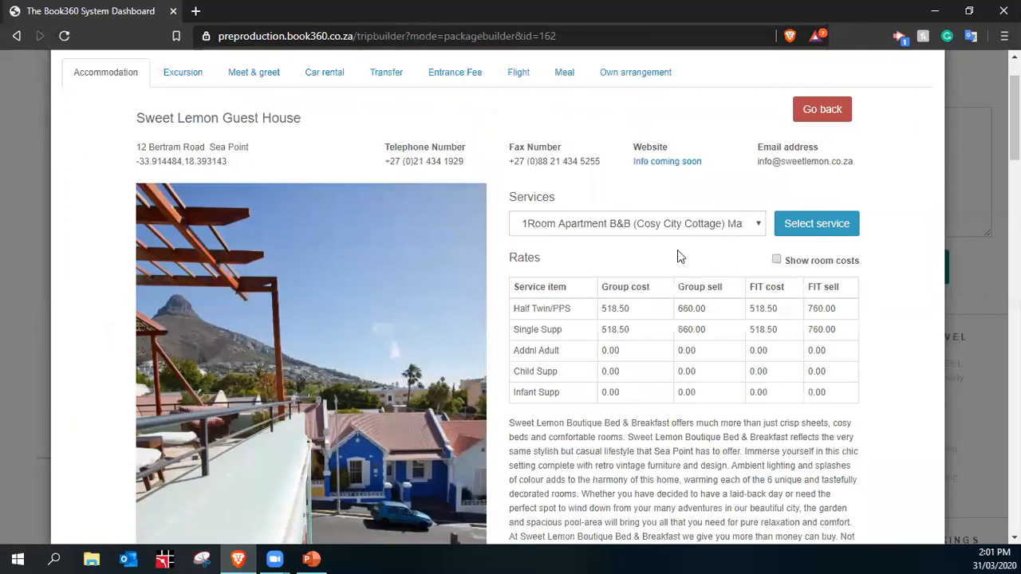
{"action": "scroll", "coordinate": [781, 419], "scroll_direction": "down", "scroll_amount": 5}
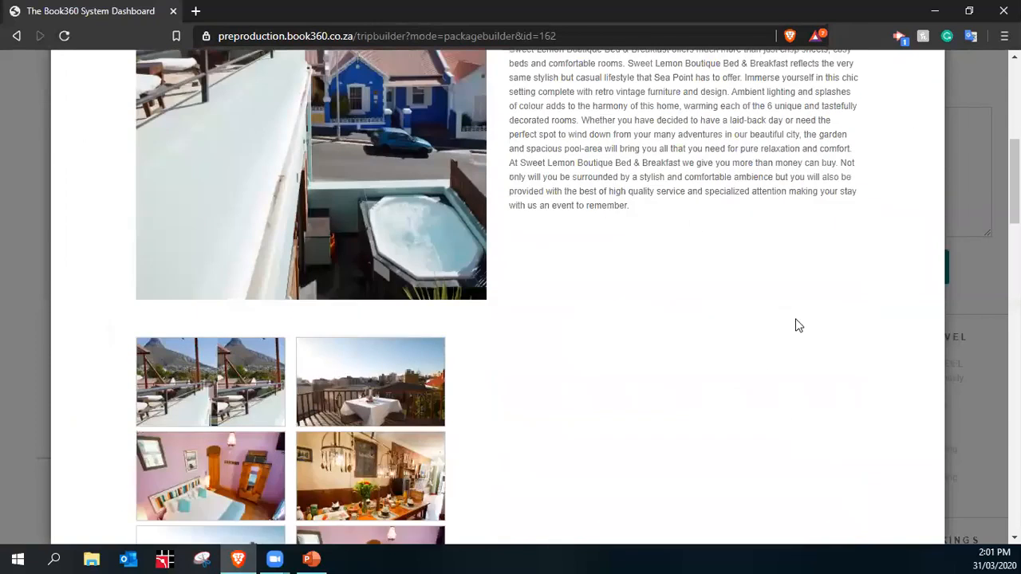
{"action": "scroll", "coordinate": [612, 482], "scroll_direction": "up", "scroll_amount": 3}
{"action": "scroll", "coordinate": [558, 445], "scroll_direction": "down", "scroll_amount": 3}
{"action": "scroll", "coordinate": [621, 363], "scroll_direction": "down", "scroll_amount": 3}
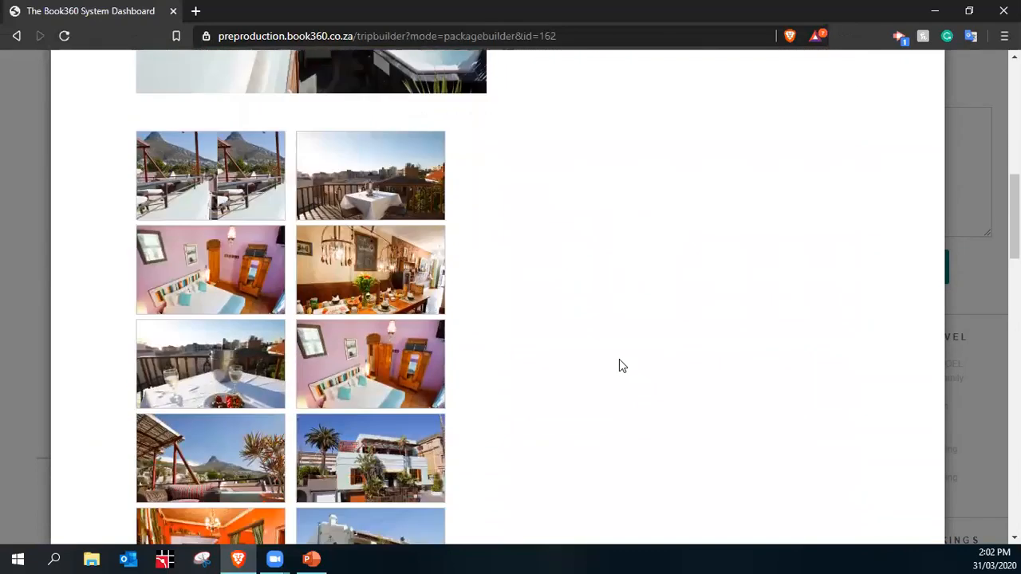
{"action": "scroll", "coordinate": [621, 363], "scroll_direction": "down", "scroll_amount": 10}
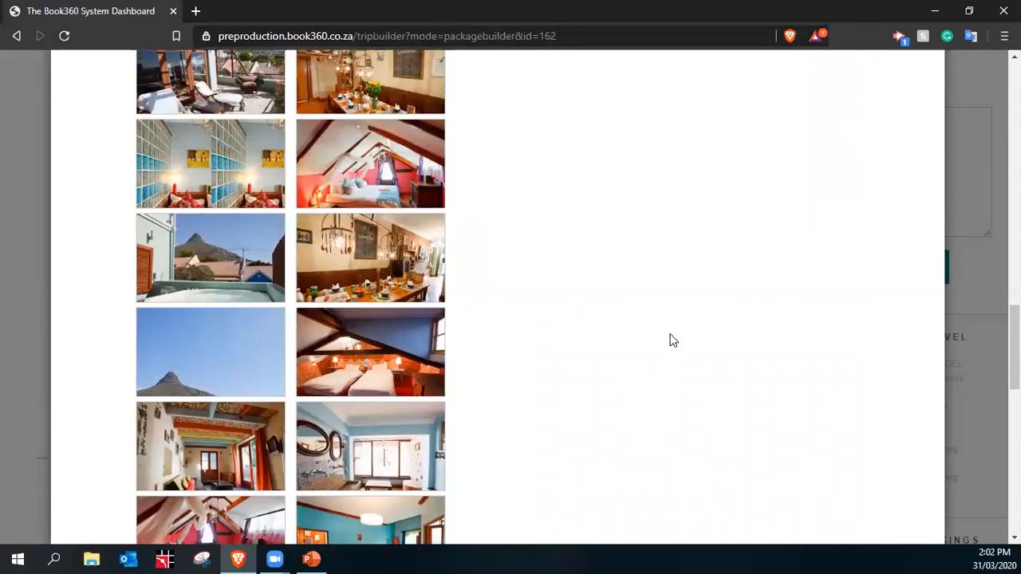
{"action": "scroll", "coordinate": [672, 340], "scroll_direction": "up", "scroll_amount": 15}
{"action": "left_click", "coordinate": [817, 299]}
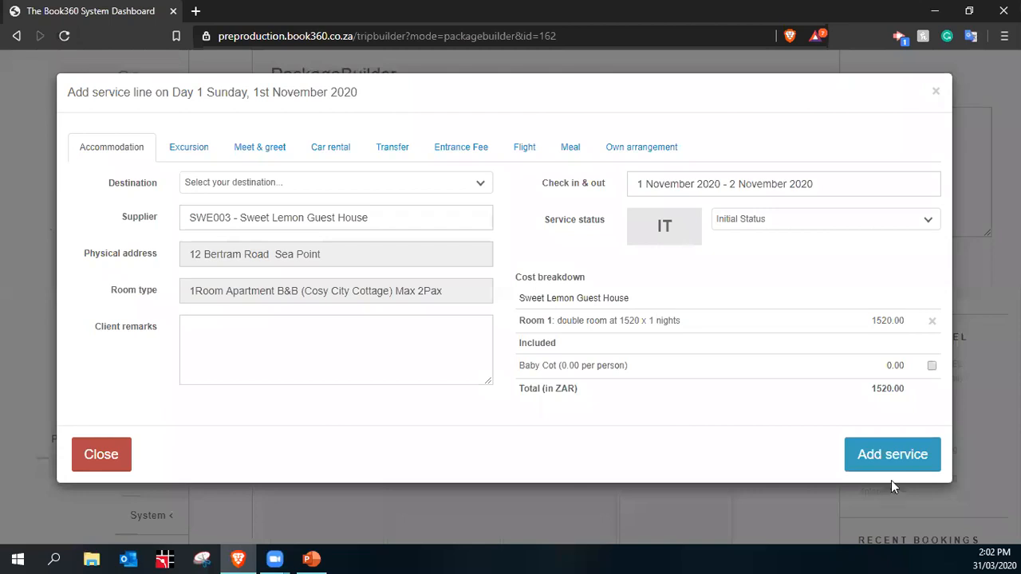
{"action": "left_click", "coordinate": [901, 461]}
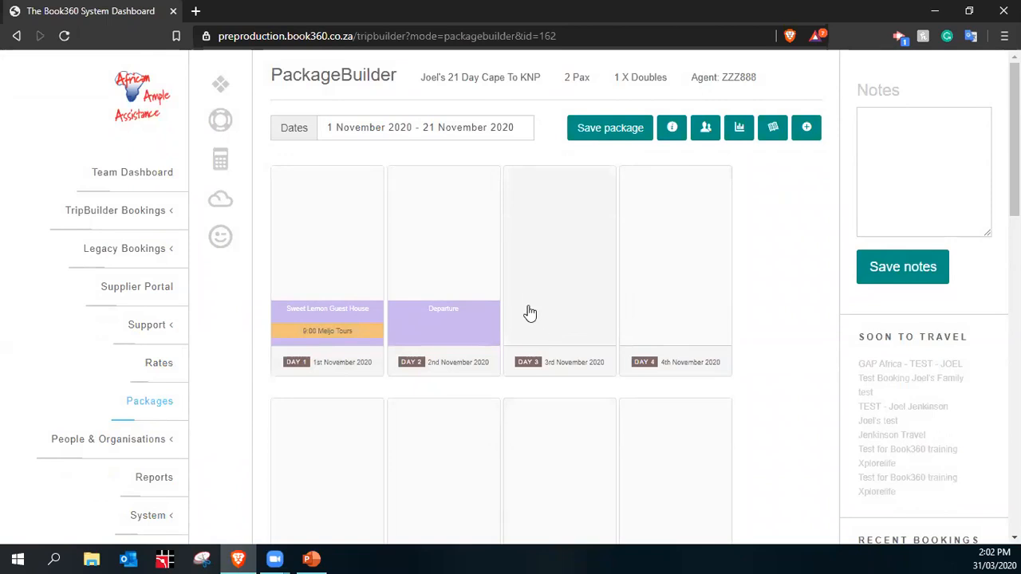
- Open the package's costing sheet and review the service line costs, markup override and totals
{"action": "left_click", "coordinate": [739, 134]}
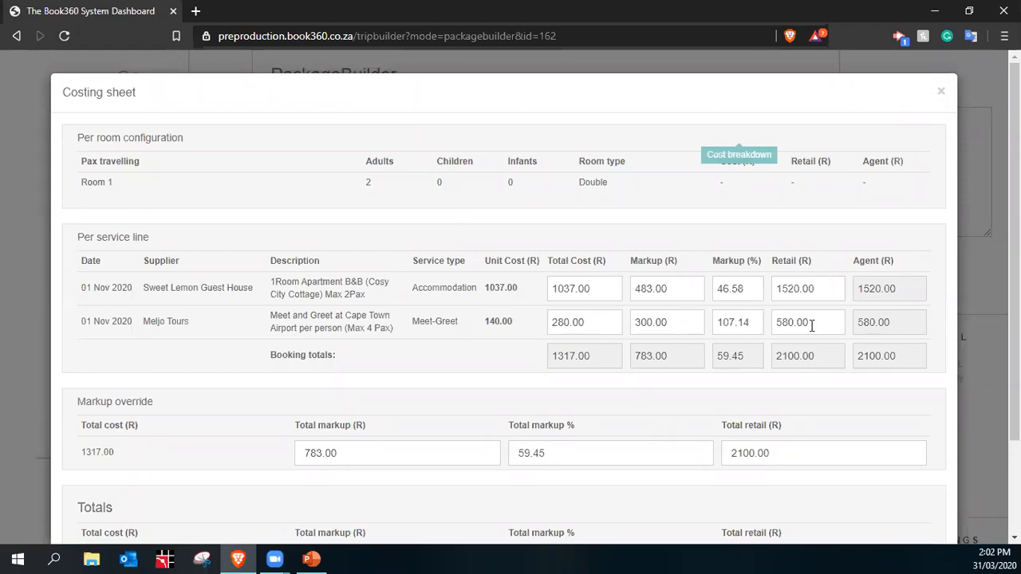
{"action": "scroll", "coordinate": [790, 430], "scroll_direction": "down", "scroll_amount": 3}
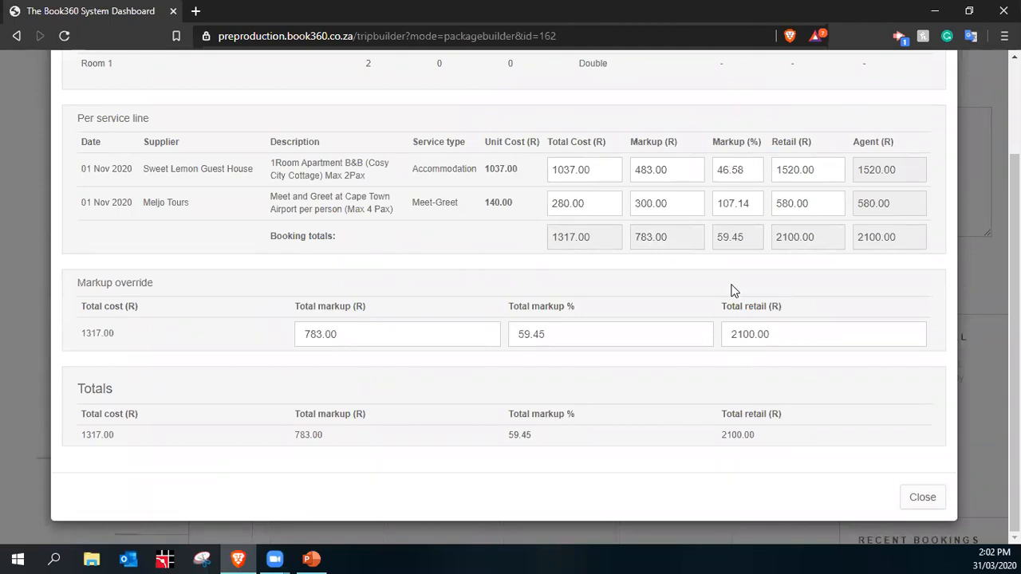
{"action": "scroll", "coordinate": [736, 295], "scroll_direction": "up", "scroll_amount": 1}
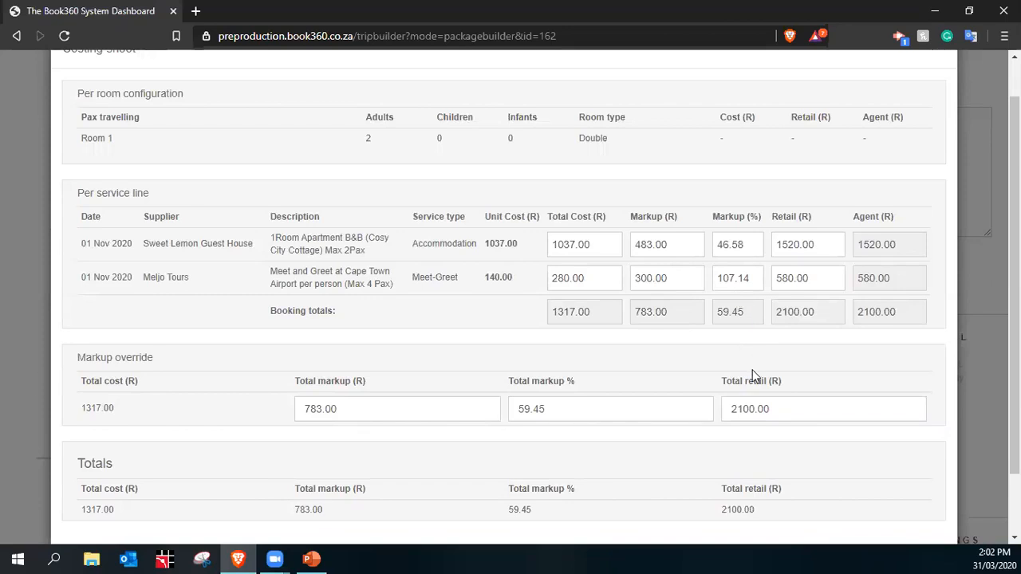
{"action": "scroll", "coordinate": [752, 373], "scroll_direction": "down", "scroll_amount": 1}
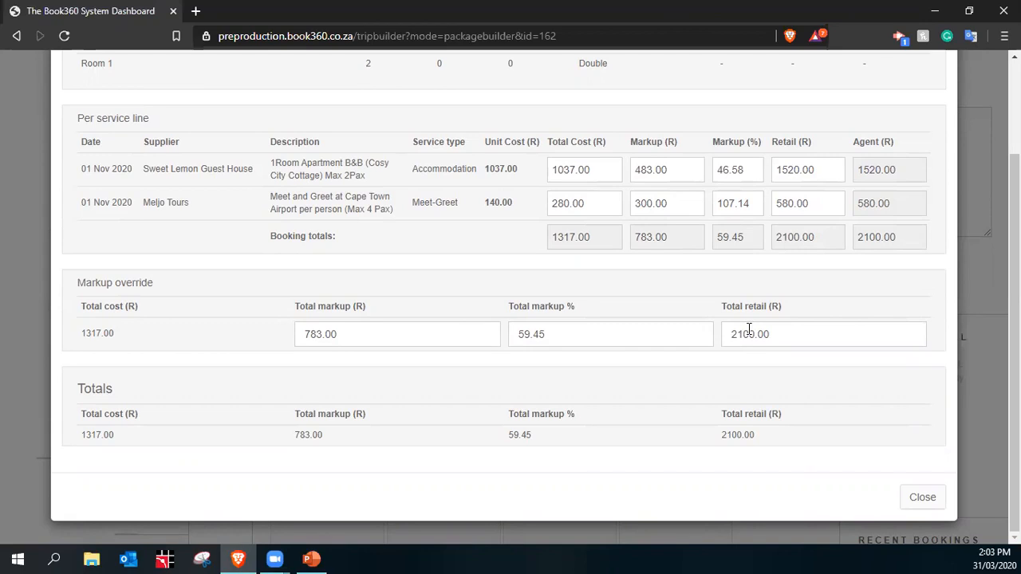
{"action": "left_click", "coordinate": [750, 160]}
{"action": "scroll", "coordinate": [758, 166], "scroll_direction": "up", "scroll_amount": 1}
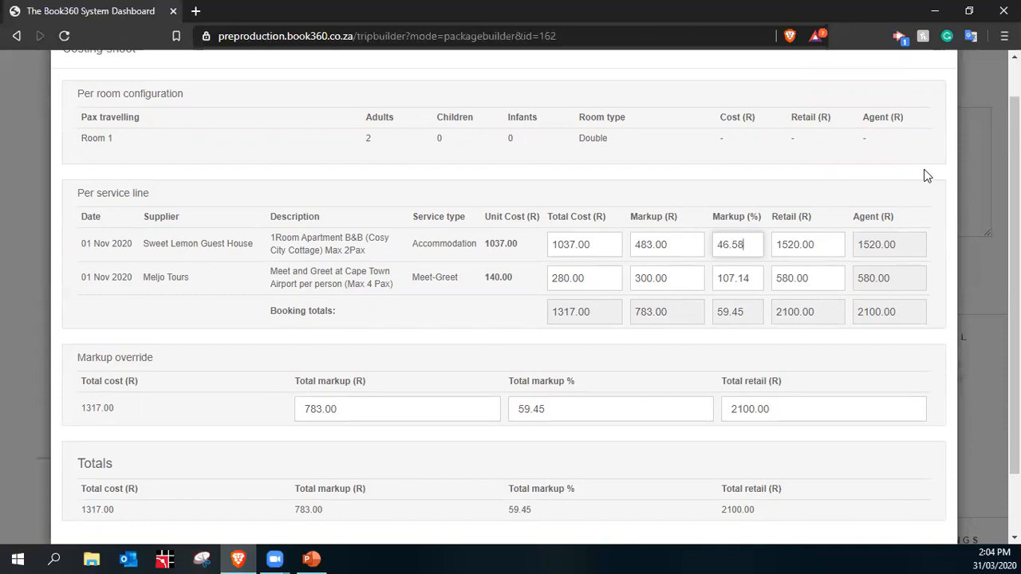
- Switch to the Snipping Tool, capture the costing sheet from its heading down to the totals, and return to the costing sheet
{"action": "left_click", "coordinate": [203, 558]}
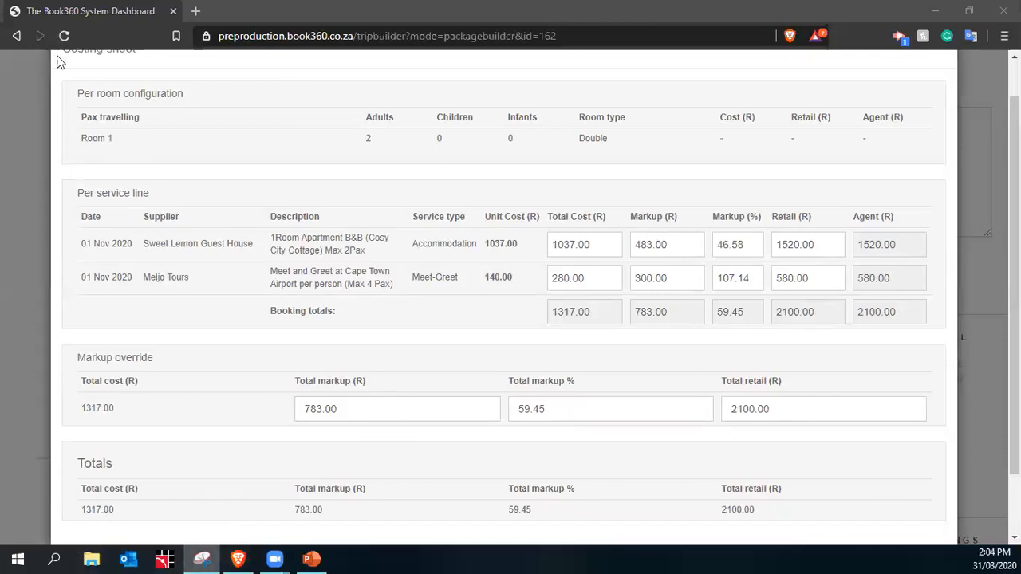
{"action": "scroll", "coordinate": [86, 93], "scroll_direction": "up", "scroll_amount": 1}
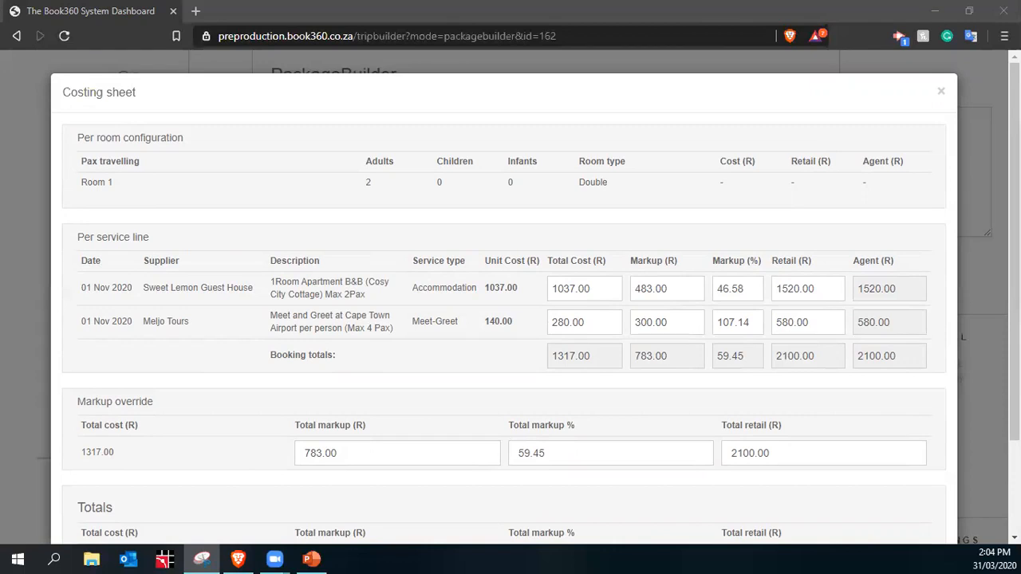
{"action": "key", "text": "ctrl+n"}
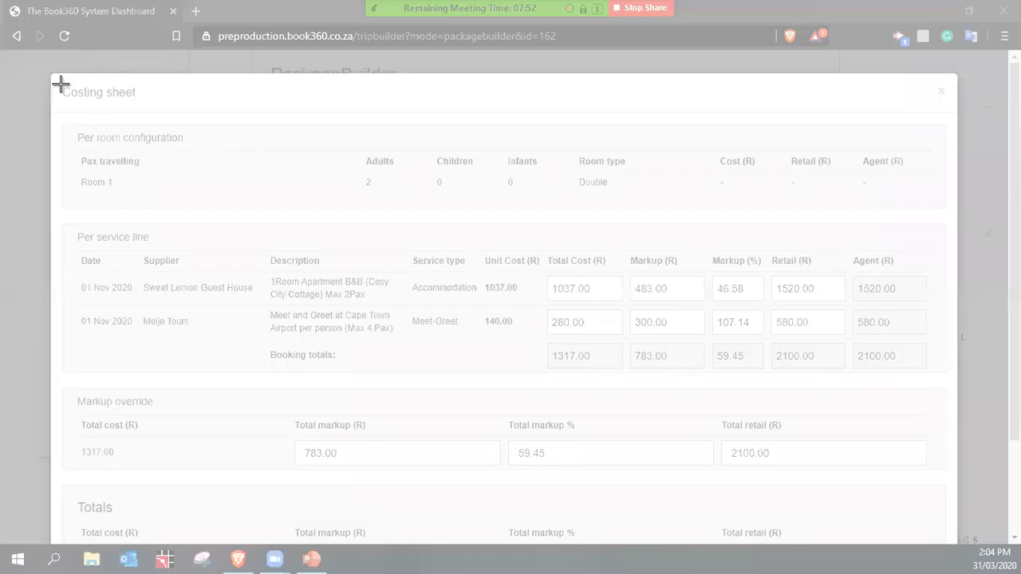
{"action": "left_click_drag", "start_coordinate": [44, 68], "coordinate": [951, 539]}
{"action": "left_click", "coordinate": [931, 11]}
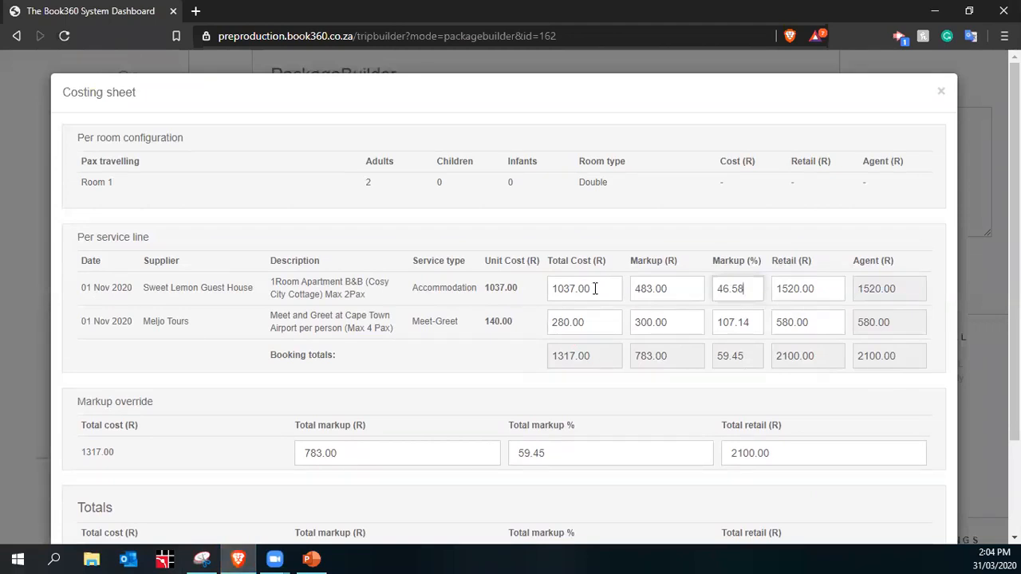
- Examine the total cost, markup, markup percentage and retail fields of the Sweet Lemon Guest House and Meljo Tours lines
{"action": "left_click", "coordinate": [816, 296]}
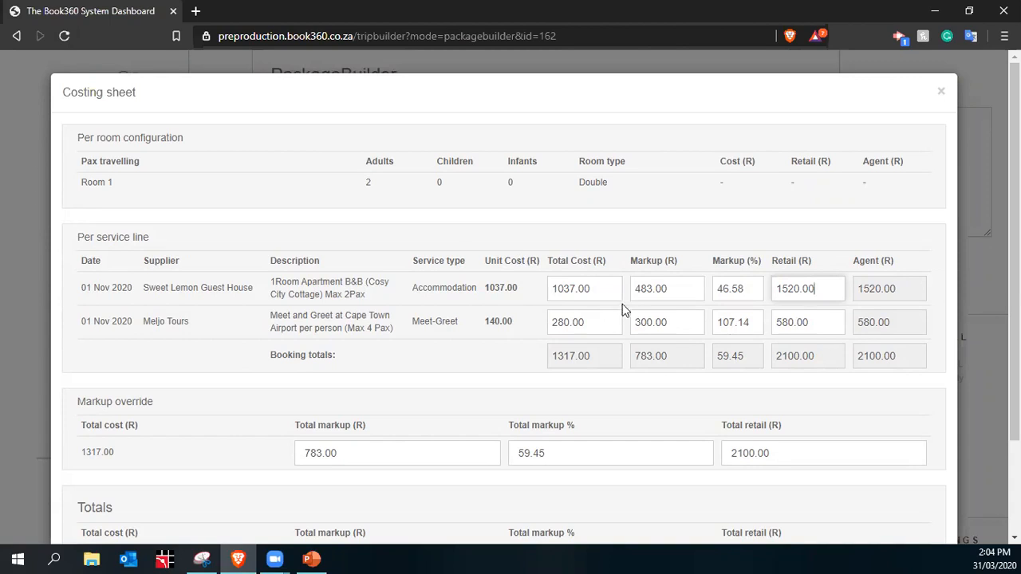
{"action": "left_click", "coordinate": [759, 325]}
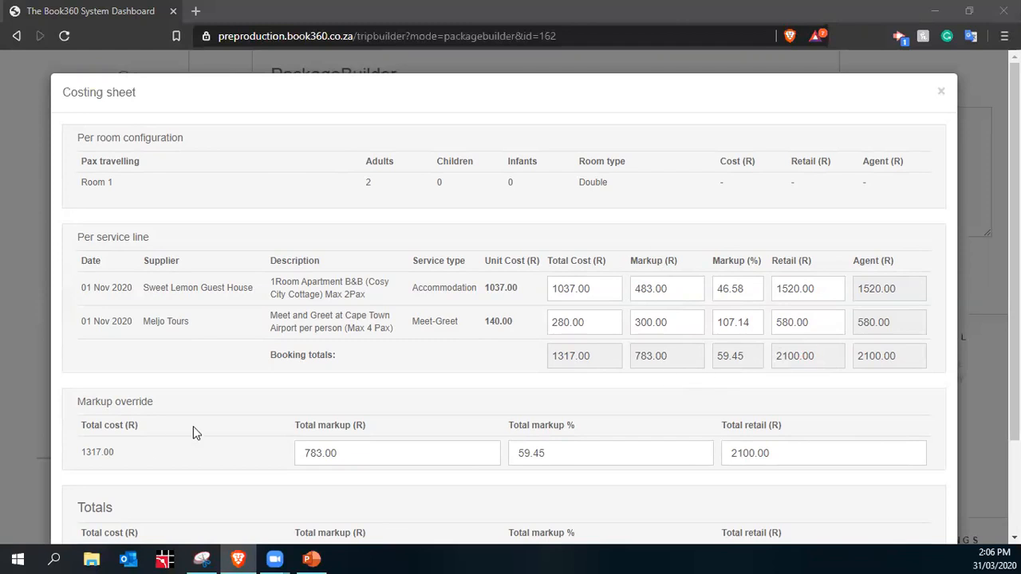
{"action": "scroll", "coordinate": [192, 432], "scroll_direction": "down", "scroll_amount": 3}
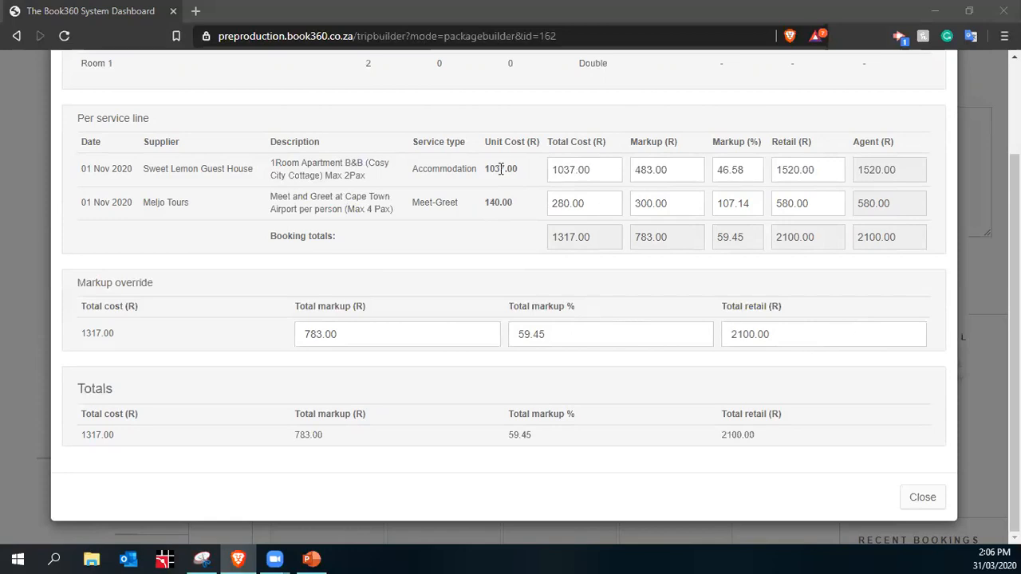
{"action": "left_click", "coordinate": [607, 171]}
{"action": "left_click", "coordinate": [679, 175]}
{"action": "left_click", "coordinate": [757, 168]}
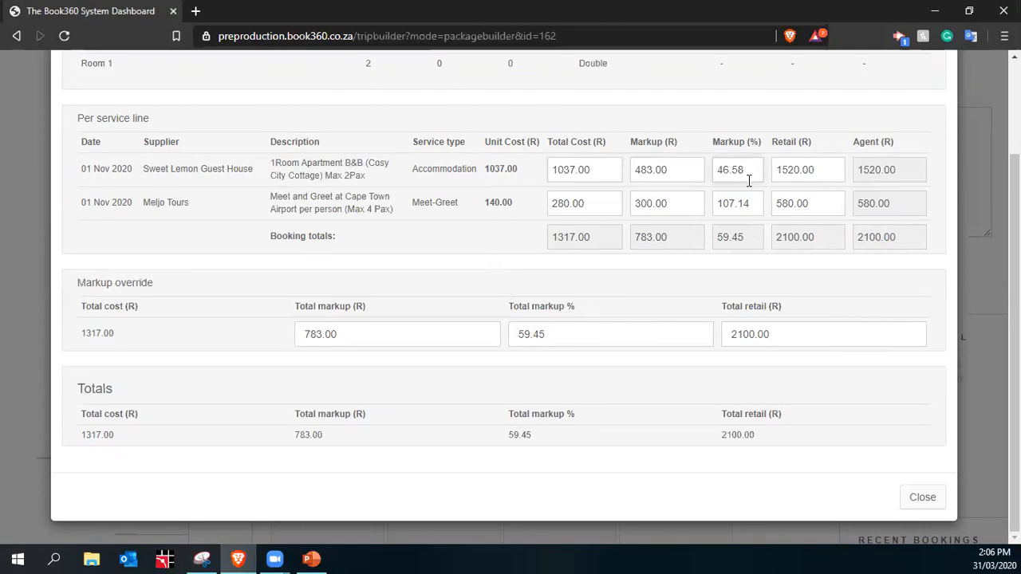
{"action": "left_click", "coordinate": [825, 169]}
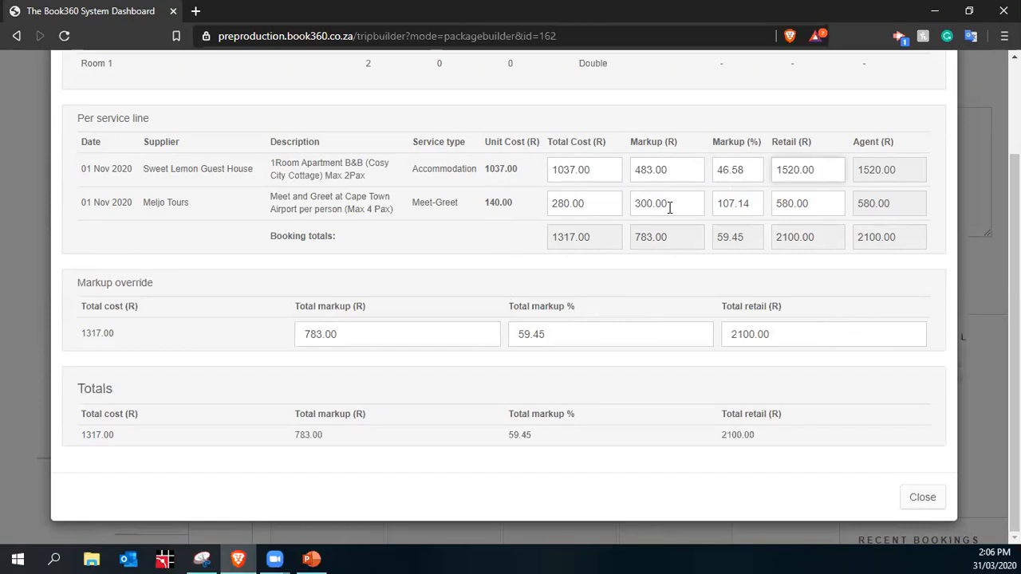
{"action": "left_click", "coordinate": [602, 170]}
{"action": "left_click_drag", "start_coordinate": [602, 170], "coordinate": [537, 172]}
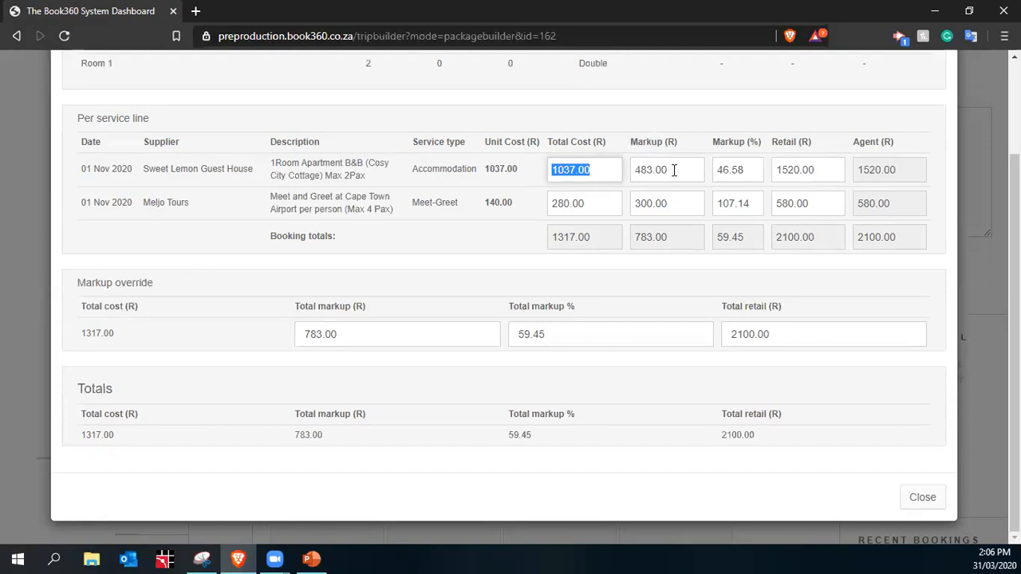
{"action": "left_click_drag", "start_coordinate": [636, 169], "coordinate": [670, 173]}
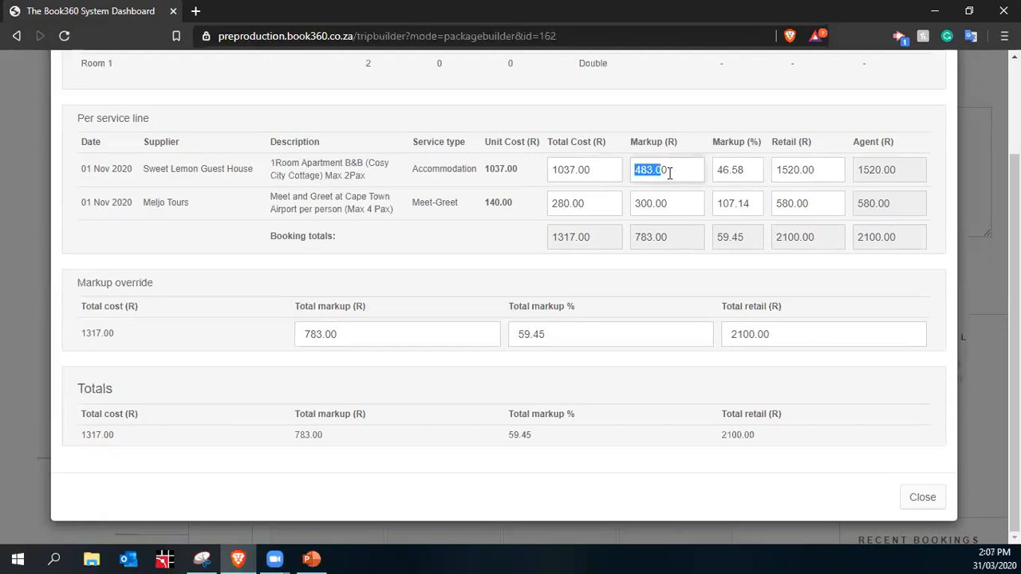
{"action": "left_click_drag", "start_coordinate": [602, 169], "coordinate": [548, 170]}
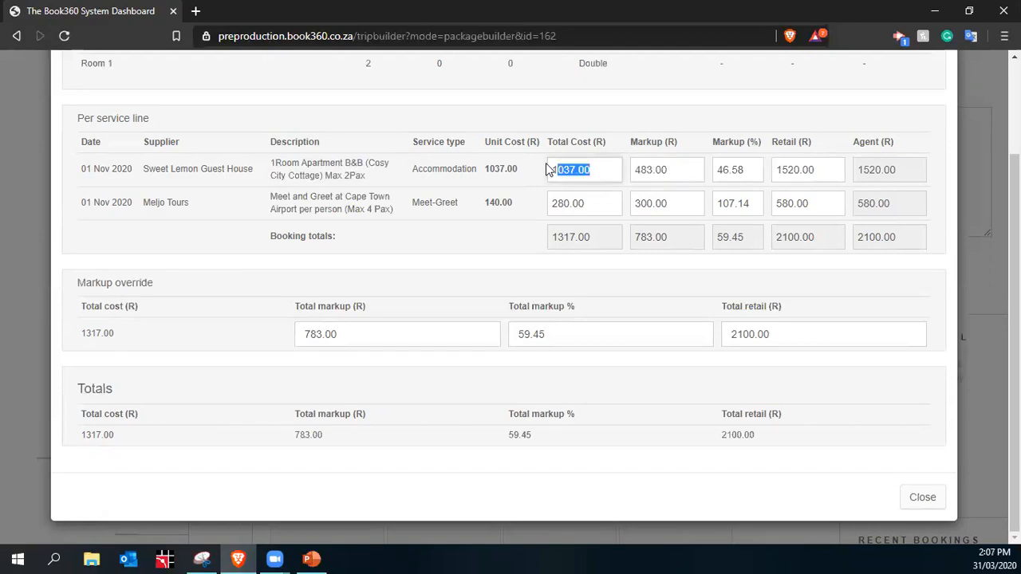
{"action": "left_click", "coordinate": [605, 169]}
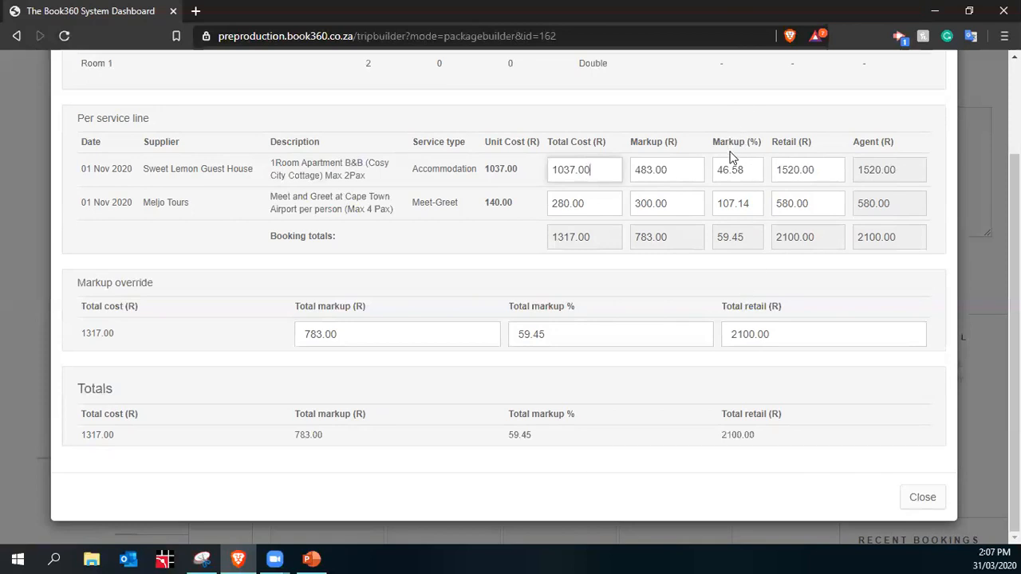
- Override the Sweet Lemon Guest House total cost with 1000 and save it with the reason Under charging
{"action": "double_click", "coordinate": [612, 172]}
{"action": "type", "text": "1000"}
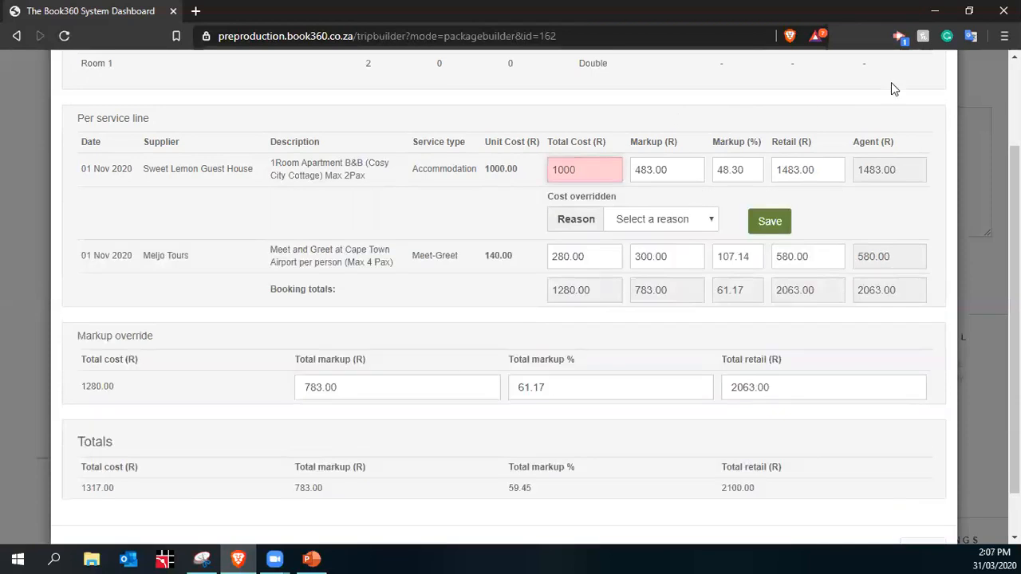
{"action": "left_click", "coordinate": [707, 220]}
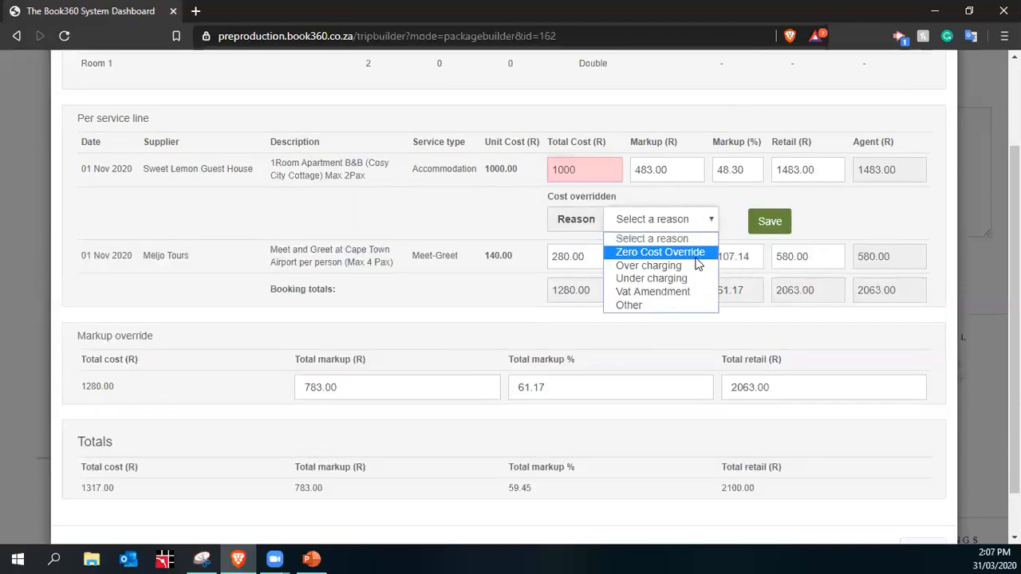
{"action": "left_click", "coordinate": [670, 280]}
{"action": "left_click", "coordinate": [767, 222]}
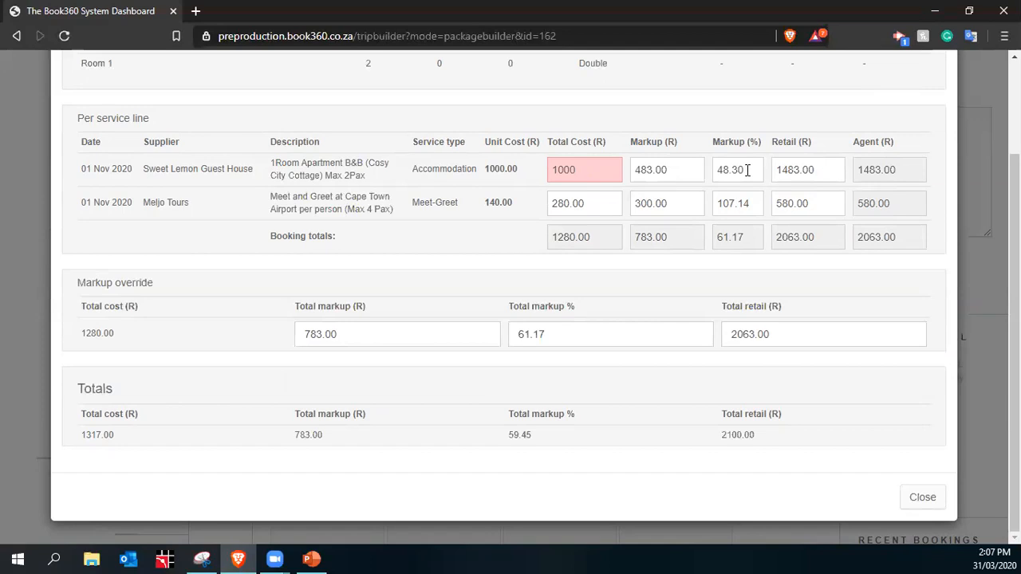
- Override the Sweet Lemon Guest House line's retail with 1500.00
{"action": "left_click", "coordinate": [813, 169]}
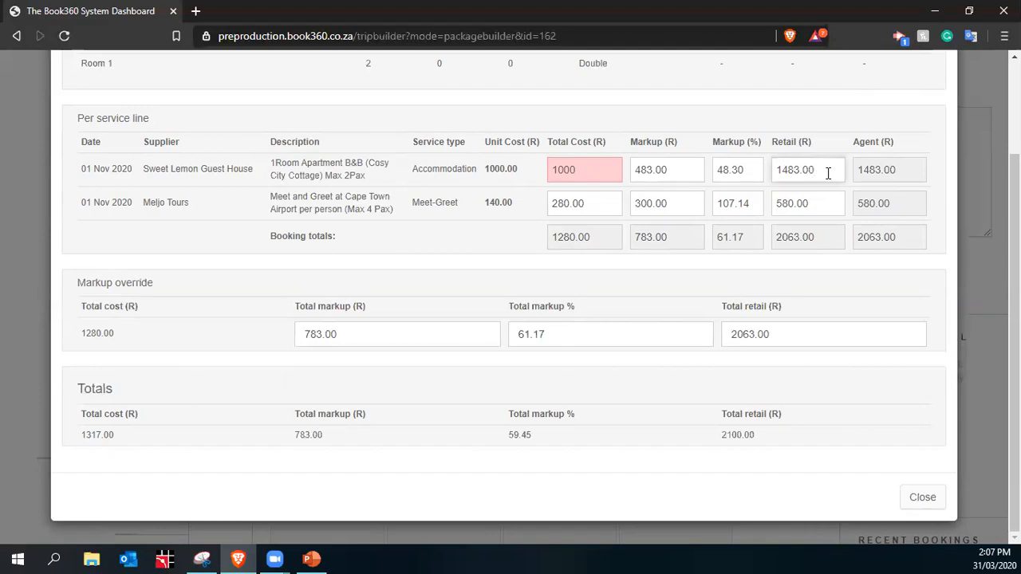
{"action": "left_click_drag", "start_coordinate": [828, 173], "coordinate": [695, 164]}
{"action": "type", "text": "1500.00"}
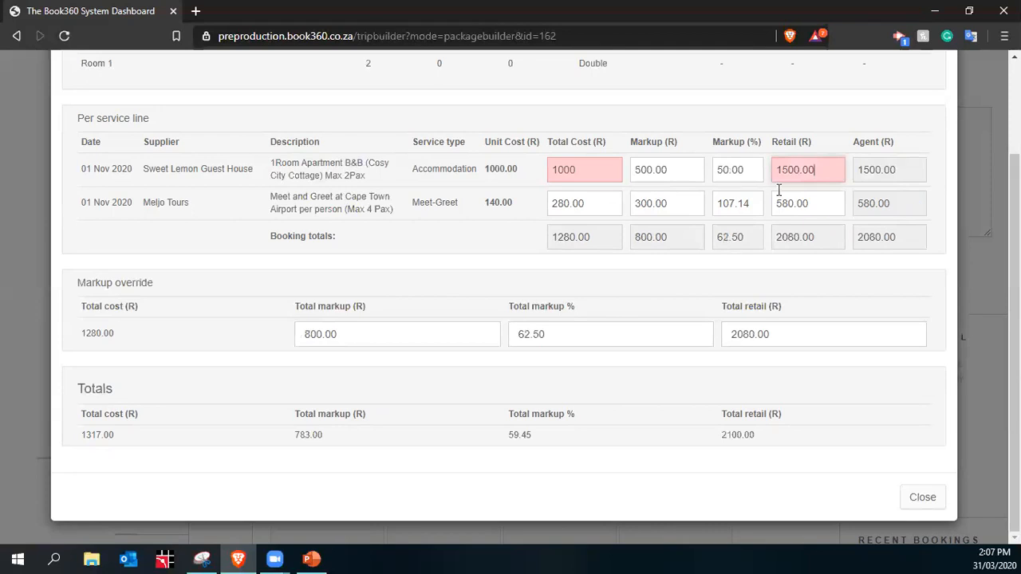
- Override the Sweet Lemon Guest House line's markup with 500 and its markup percentage with 50
{"action": "left_click", "coordinate": [749, 168]}
{"action": "left_click", "coordinate": [692, 169]}
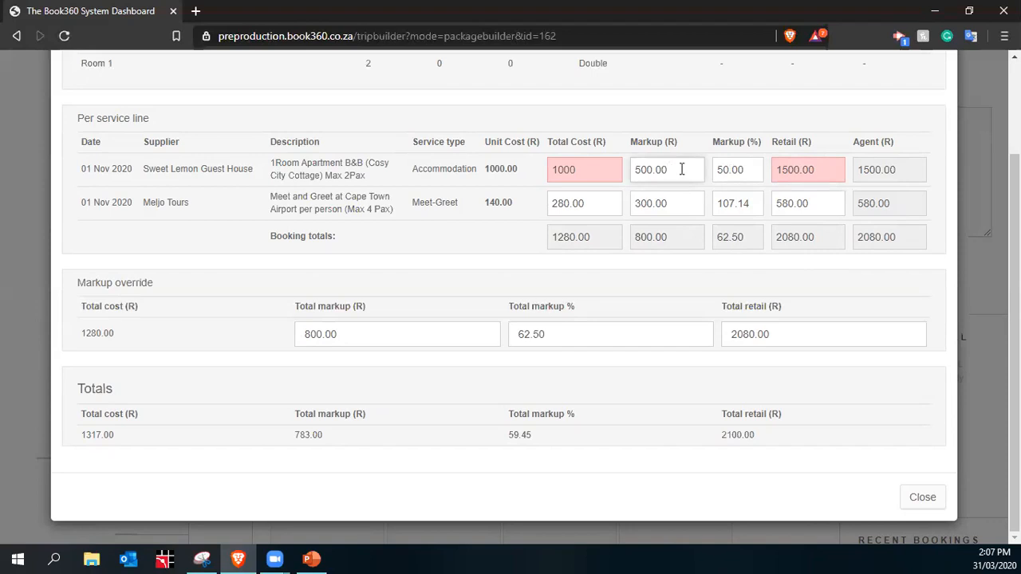
{"action": "left_click_drag", "start_coordinate": [680, 170], "coordinate": [599, 164]}
{"action": "type", "text": "500"}
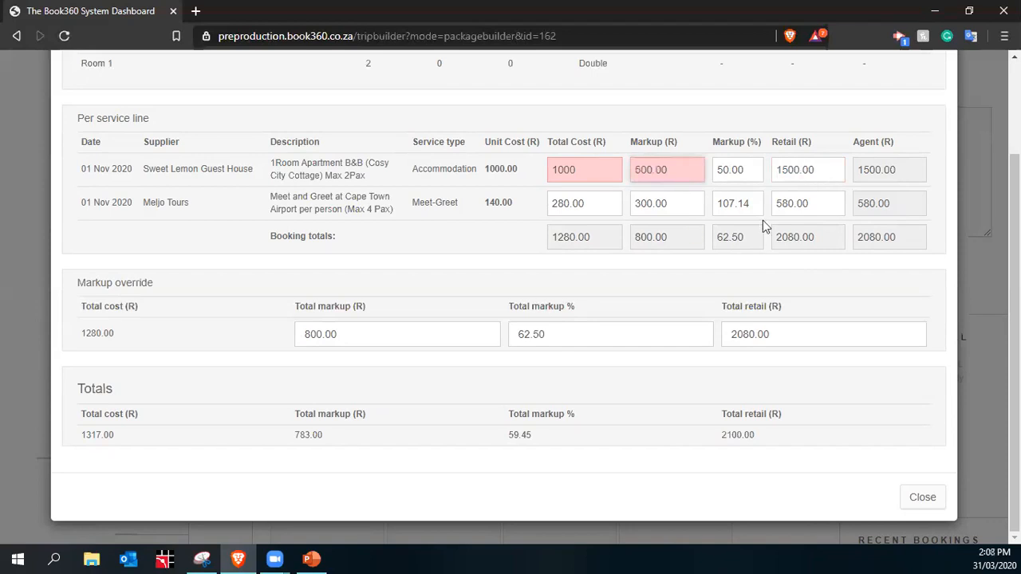
{"action": "left_click_drag", "start_coordinate": [747, 177], "coordinate": [583, 152]}
{"action": "type", "text": "50"}
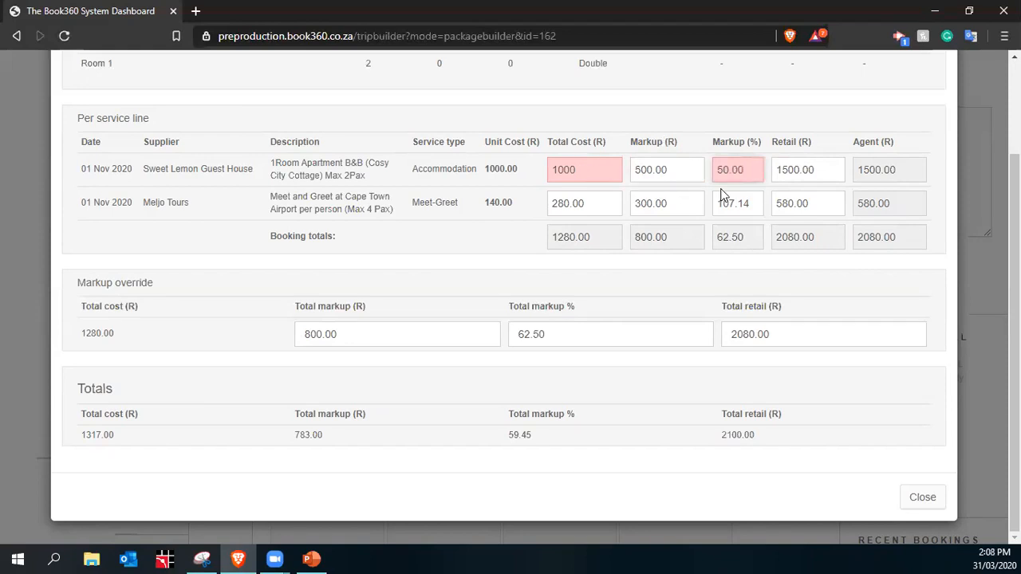
- Override the markup percentage with 26.00 for Sweet Lemon Guest House and 28.57 for Meljo Tours
{"action": "left_click", "coordinate": [828, 178]}
{"action": "left_click_drag", "start_coordinate": [753, 169], "coordinate": [713, 137]}
{"action": "type", "text": "26.00"}
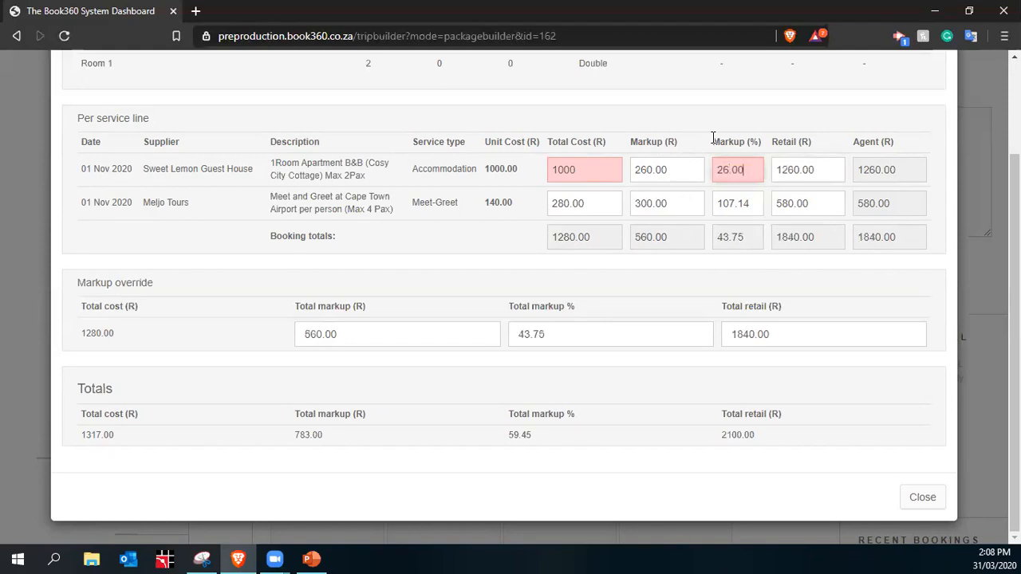
{"action": "left_click_drag", "start_coordinate": [750, 202], "coordinate": [492, 198]}
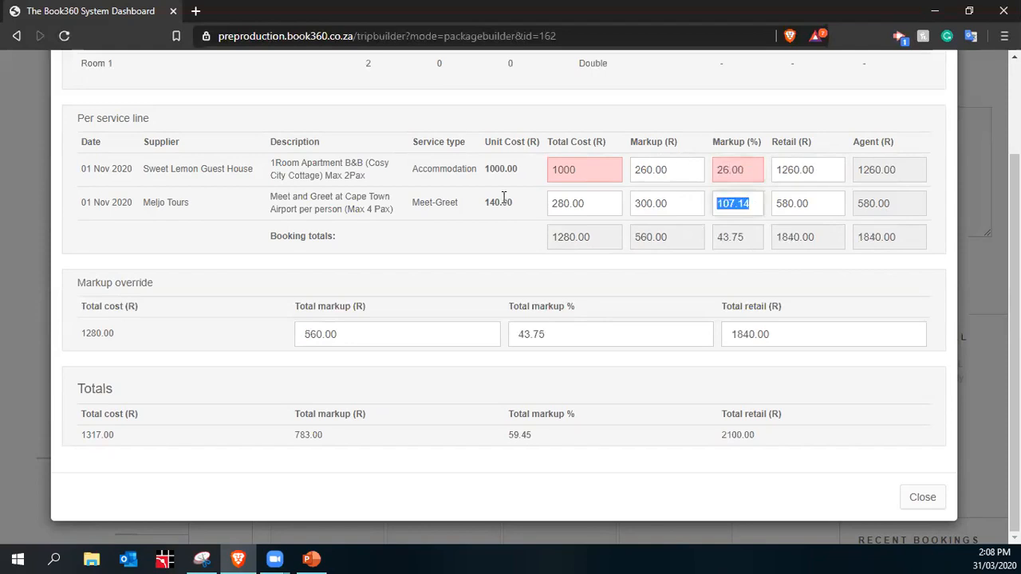
{"action": "type", "text": "28.57"}
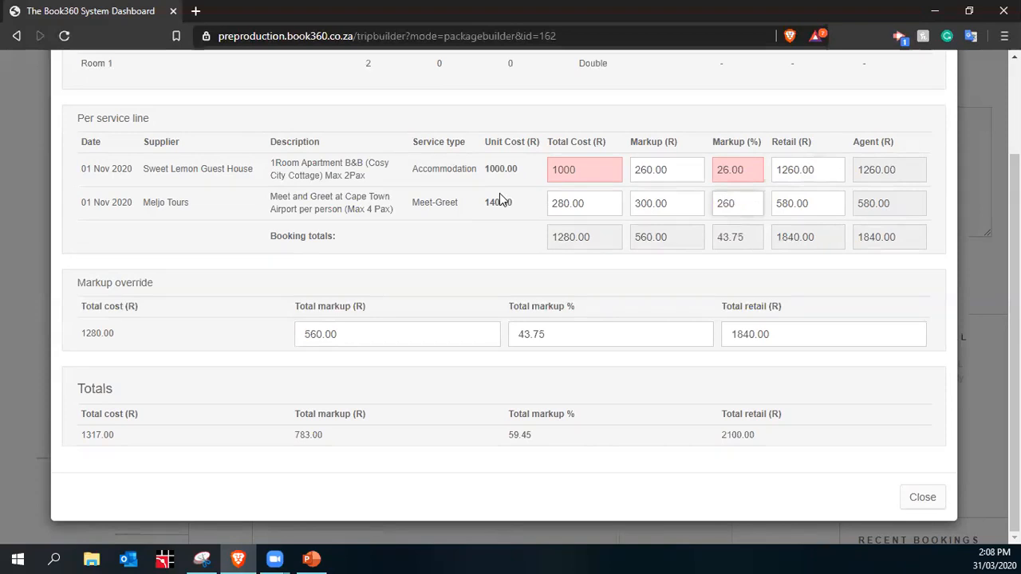
{"action": "left_click", "coordinate": [818, 206]}
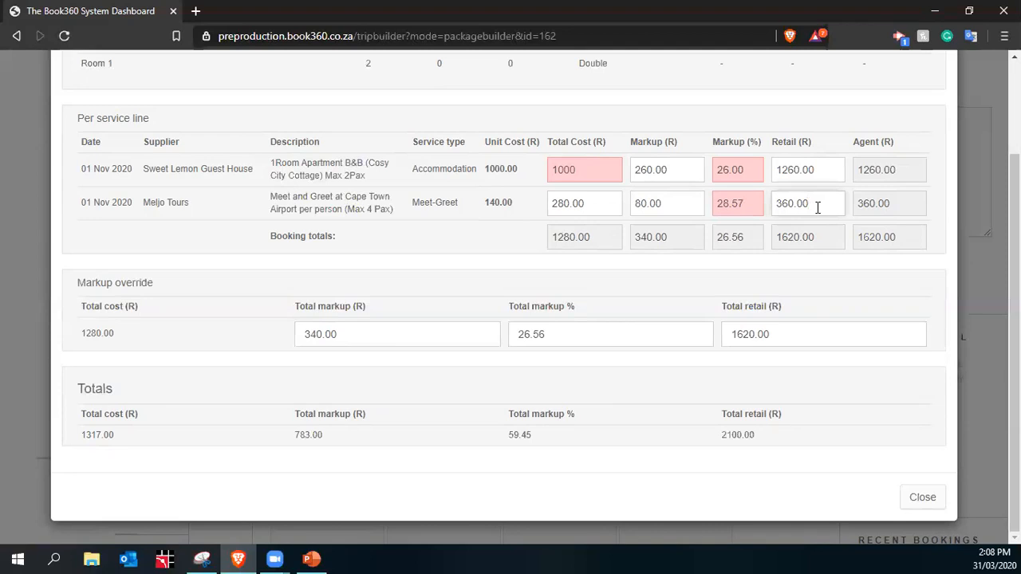
- Override the retail with 1300 for Sweet Lemon Guest House and 400 for Meljo Tours
{"action": "left_click", "coordinate": [821, 171]}
{"action": "left_click_drag", "start_coordinate": [821, 172], "coordinate": [735, 167]}
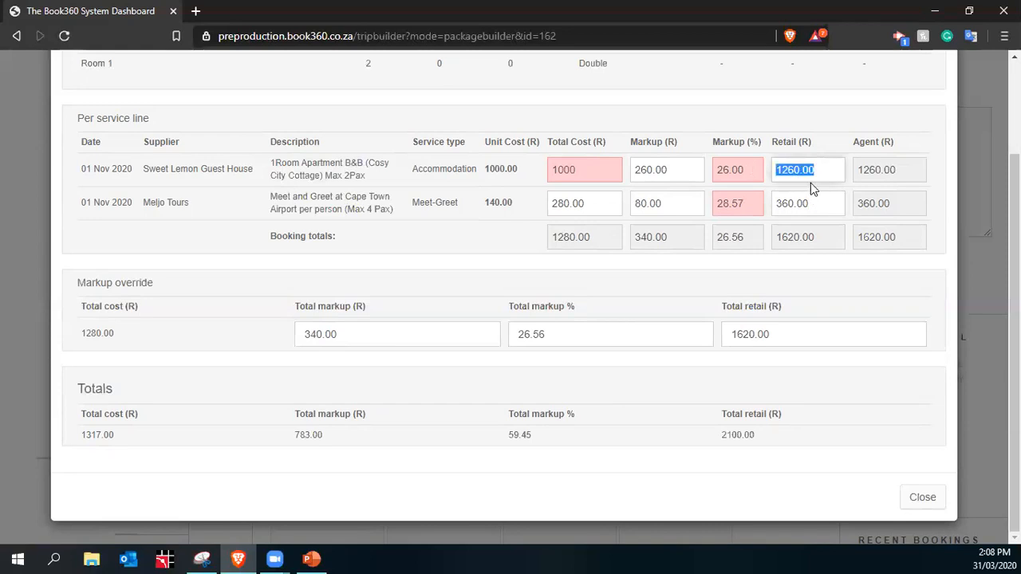
{"action": "type", "text": "1300"}
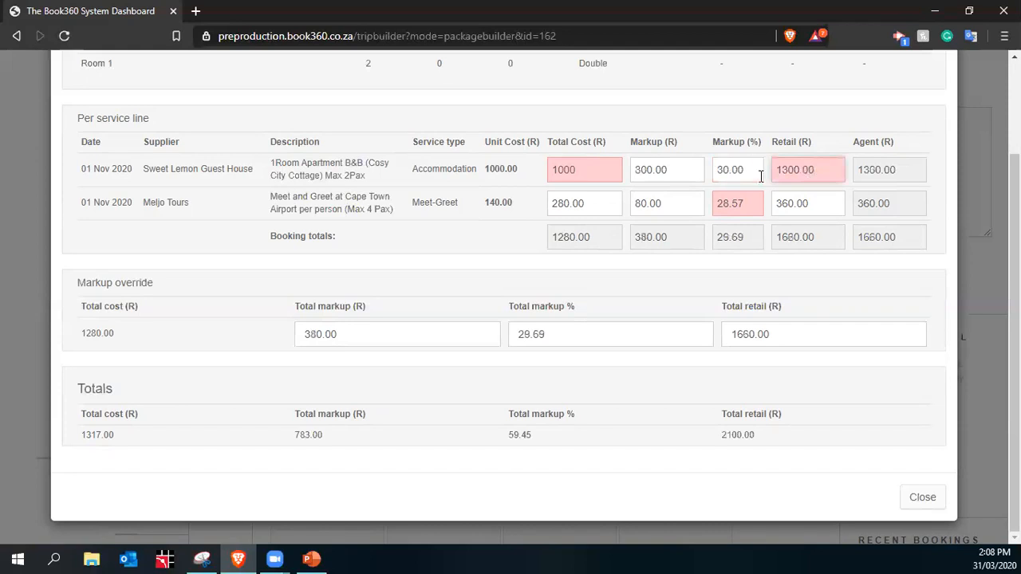
{"action": "double_click", "coordinate": [832, 202]}
{"action": "type", "text": "400"}
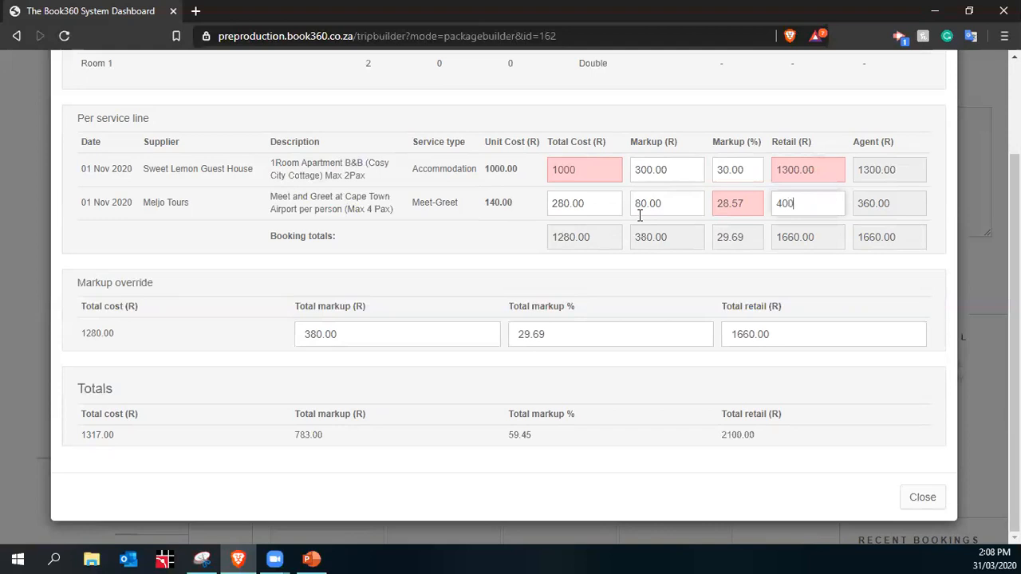
{"action": "left_click", "coordinate": [819, 205]}
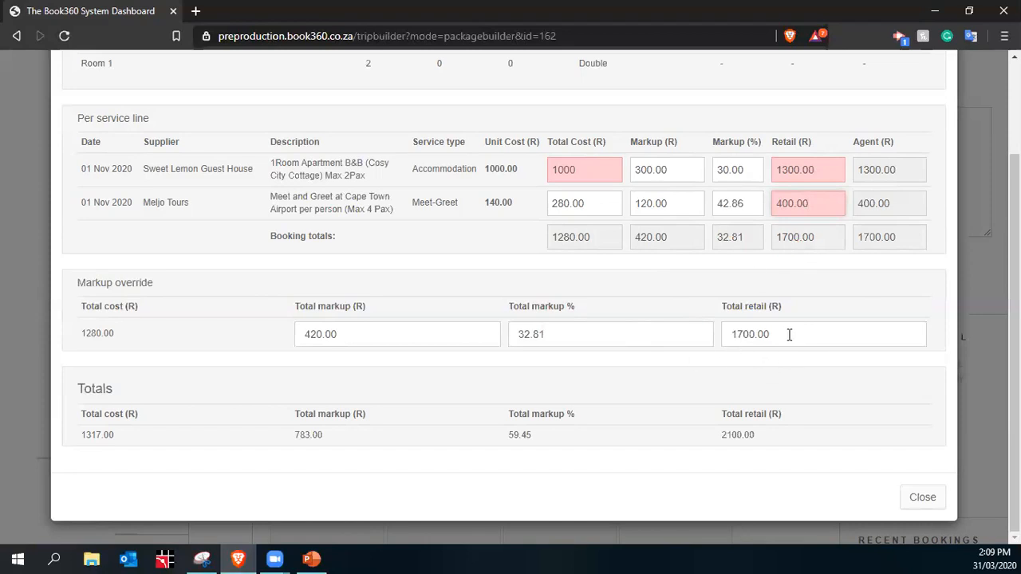
- Override the package's total retail with 2000.00 and choose Pre-negotiated PCM as the markup override reason
{"action": "left_click_drag", "start_coordinate": [789, 335], "coordinate": [577, 326]}
{"action": "type", "text": "2000"}
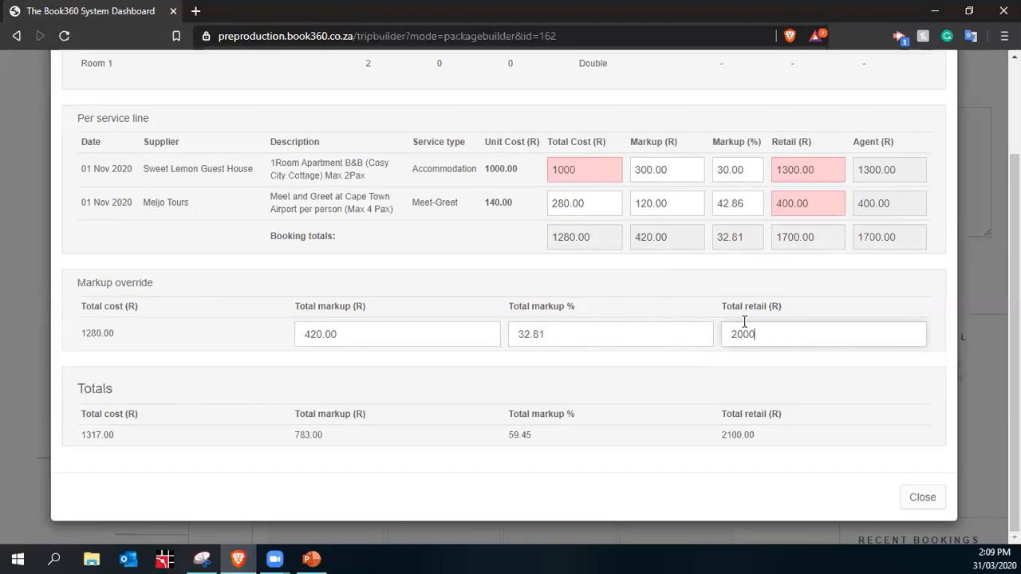
{"action": "type", "text": ".00"}
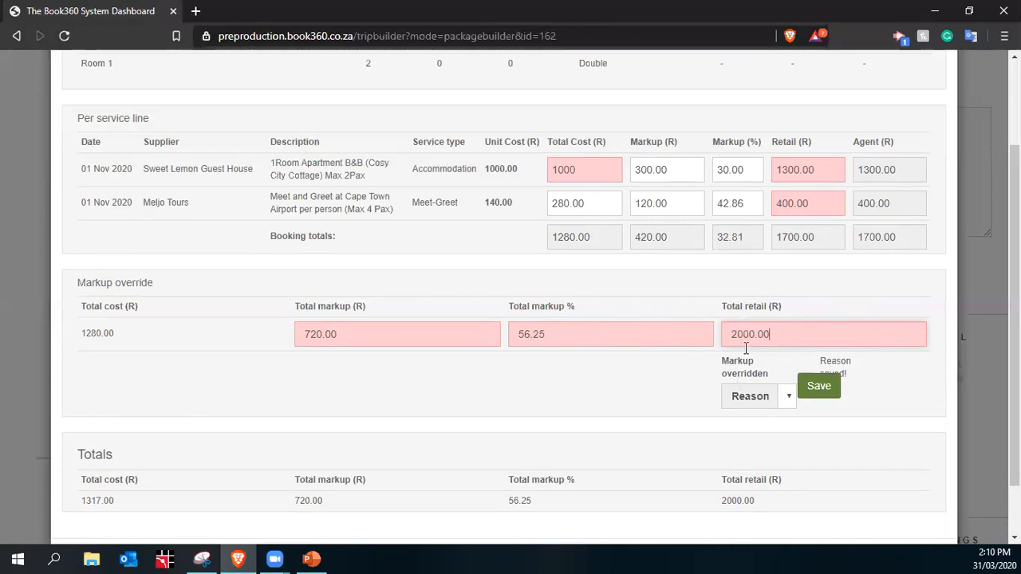
{"action": "left_click", "coordinate": [788, 399]}
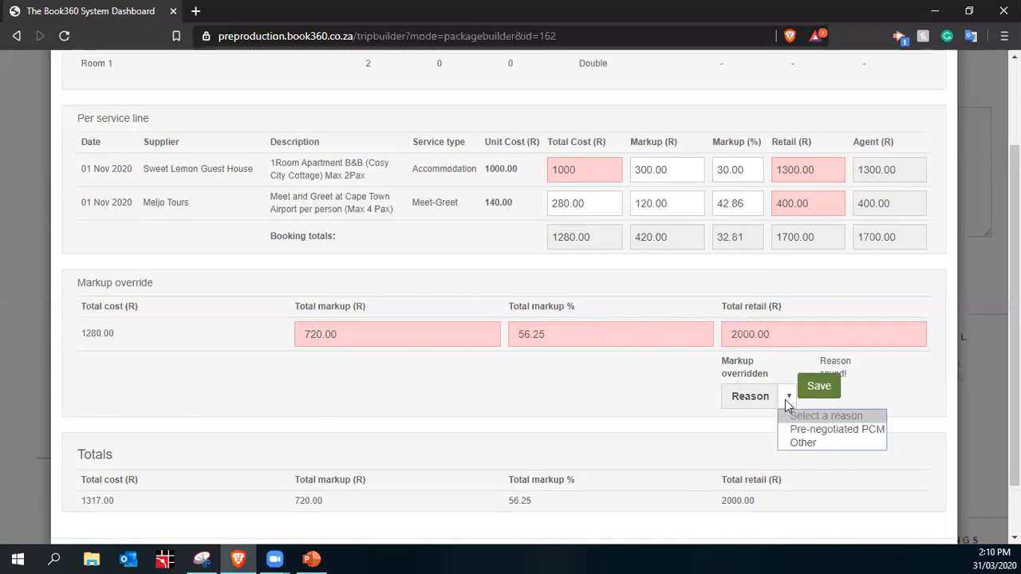
{"action": "left_click", "coordinate": [827, 433]}
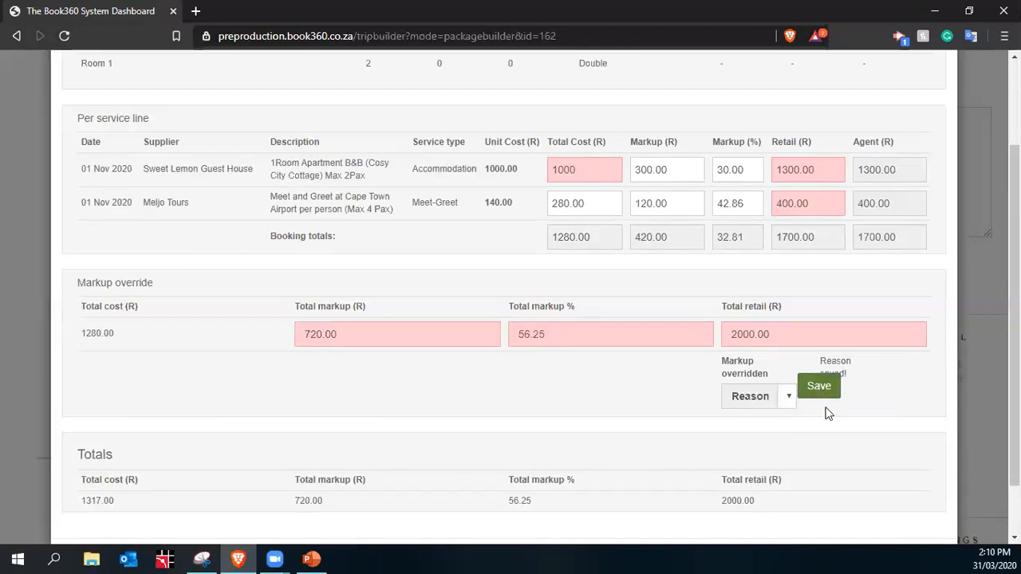
- Select the total retail value in the markup override section for editing
{"action": "left_click_drag", "start_coordinate": [786, 338], "coordinate": [719, 327]}
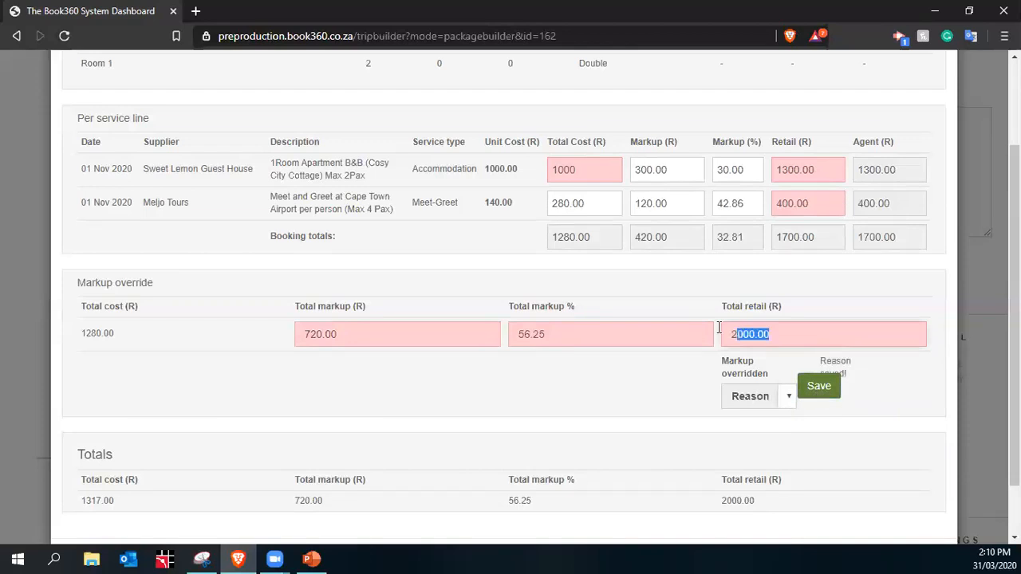
{"action": "left_click", "coordinate": [826, 335]}
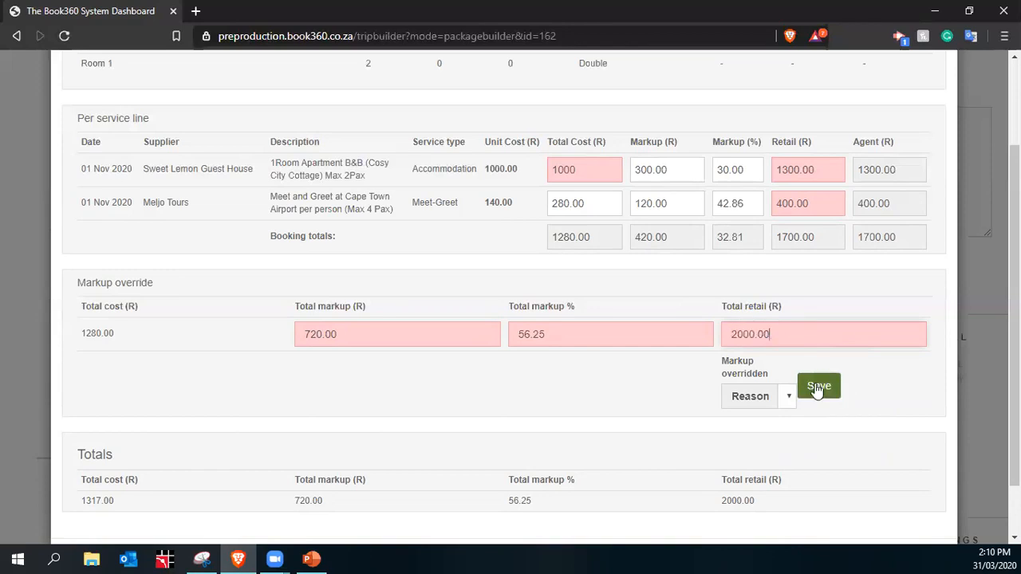
{"action": "left_click_drag", "start_coordinate": [809, 336], "coordinate": [716, 315]}
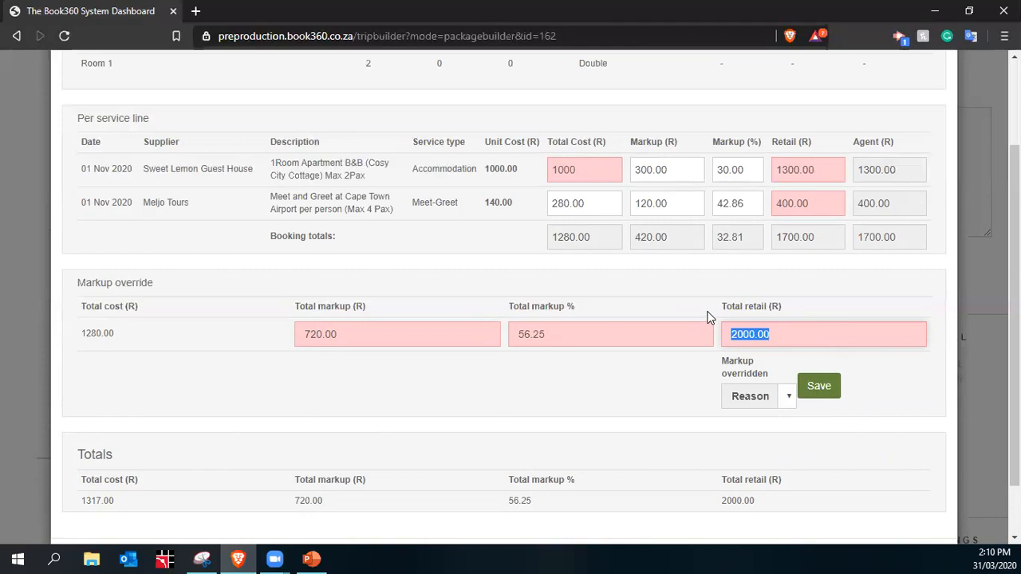